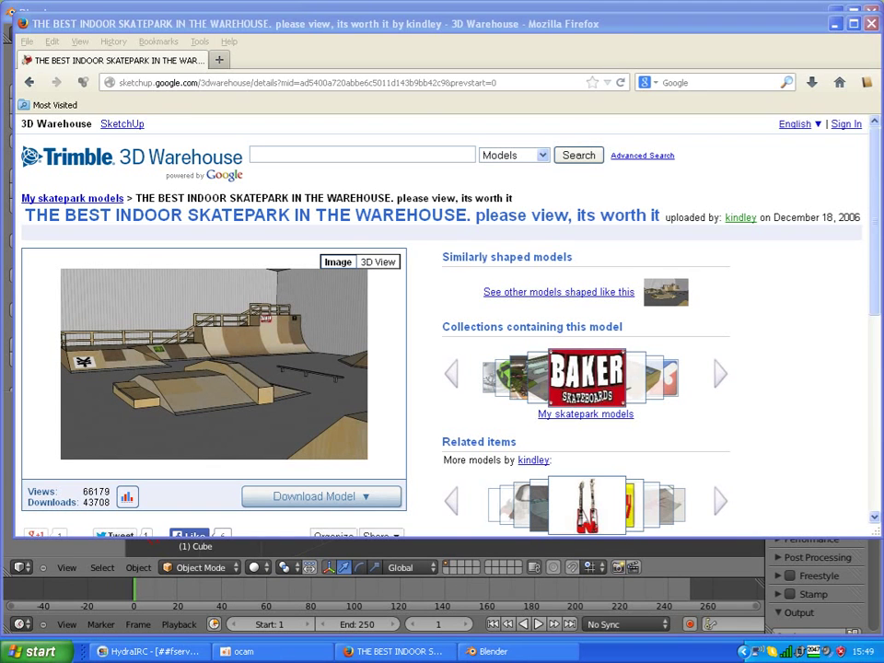
Download the indoor skatepark's SketchUp 5 (.skp) model from 3D Warehouse and open it in SketchUp.
{"action": "left_click", "coordinate": [322, 496]}
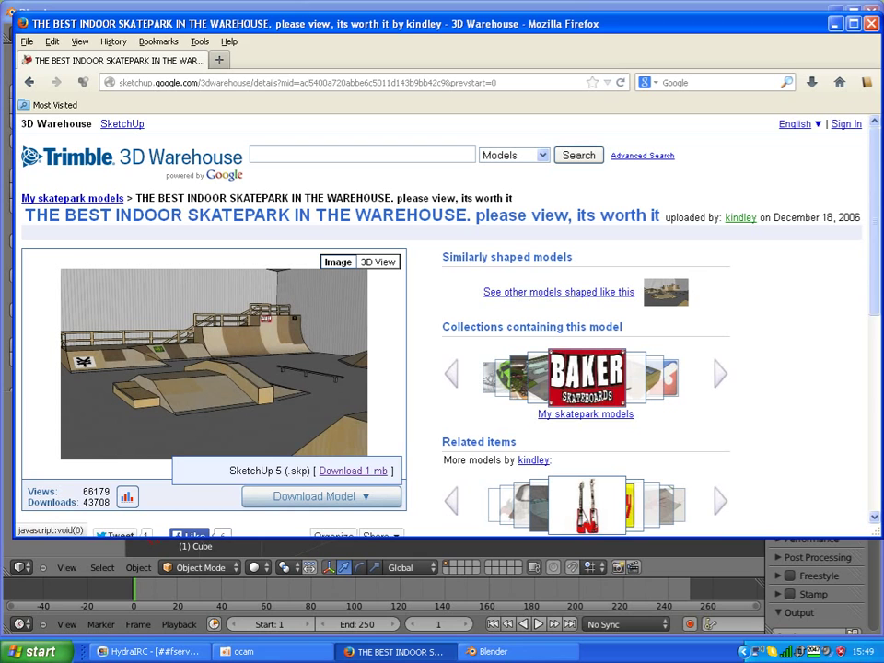
{"action": "left_click", "coordinate": [355, 471]}
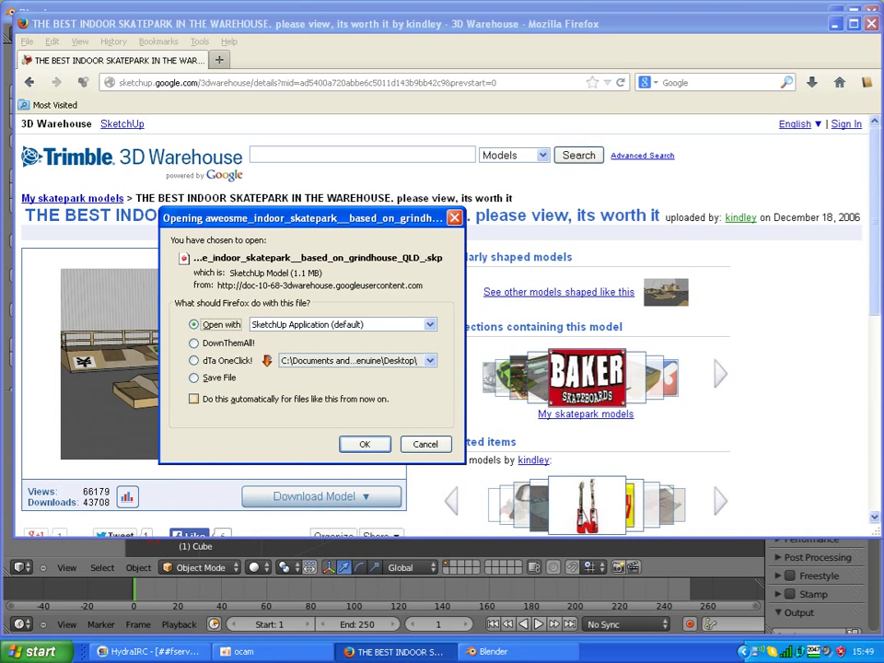
{"action": "key", "text": "Return"}
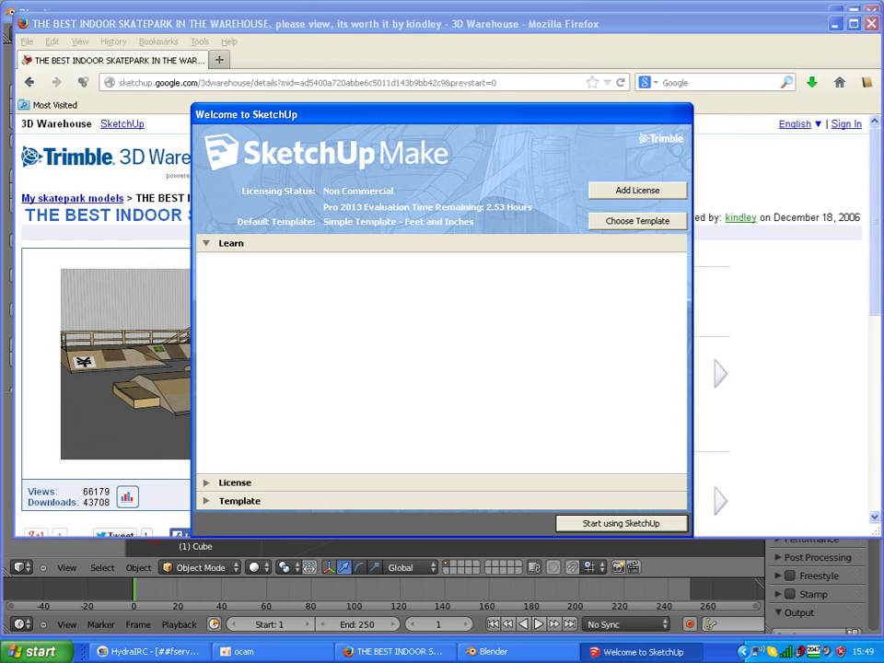
{"action": "key", "text": "Return"}
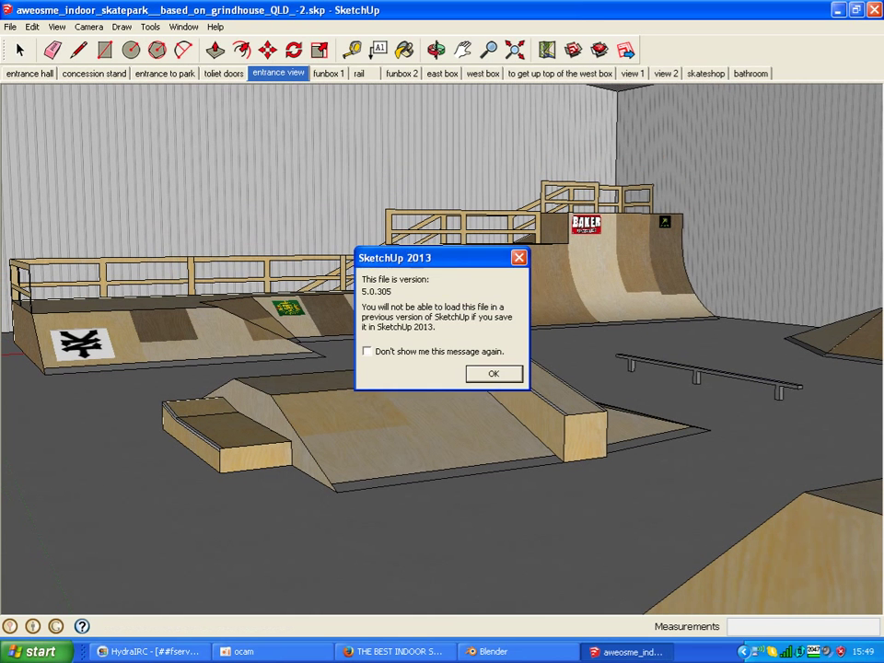
{"action": "key", "text": "Return"}
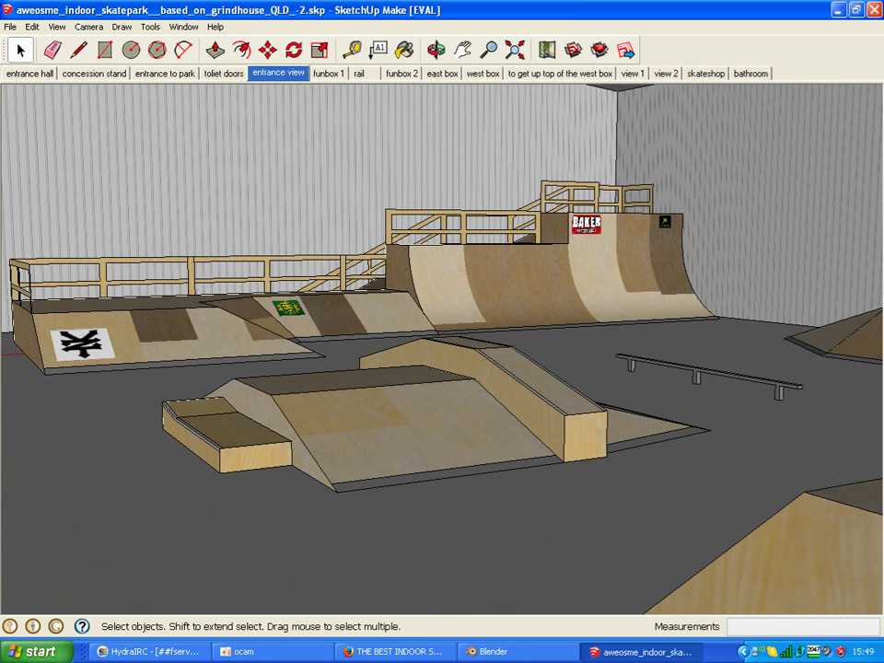
{"action": "left_click", "coordinate": [10, 27]}
{"action": "left_click", "coordinate": [426, 233]}
{"action": "right_click", "coordinate": [394, 265]}
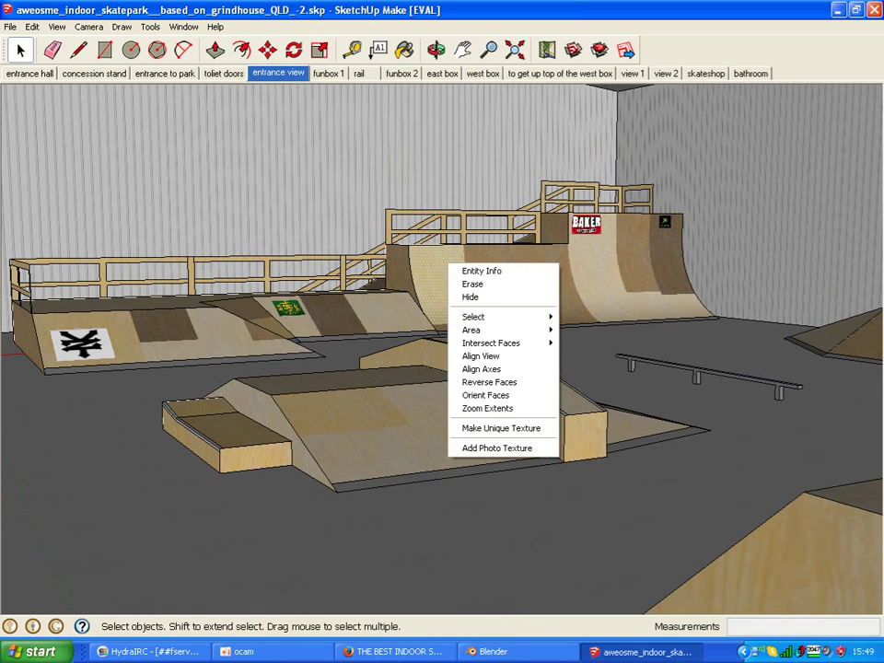
{"action": "left_click", "coordinate": [339, 188]}
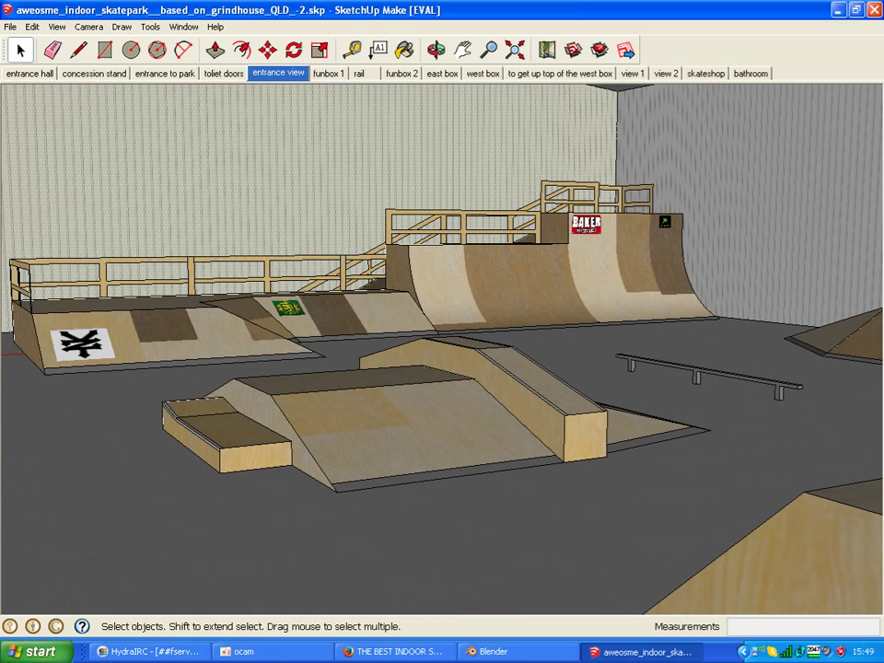
Select the entire skatepark building and set up a 3D model export as COLLADA, accepting the current export options.
{"action": "scroll", "coordinate": [339, 189], "scroll_direction": "down", "scroll_amount": 3}
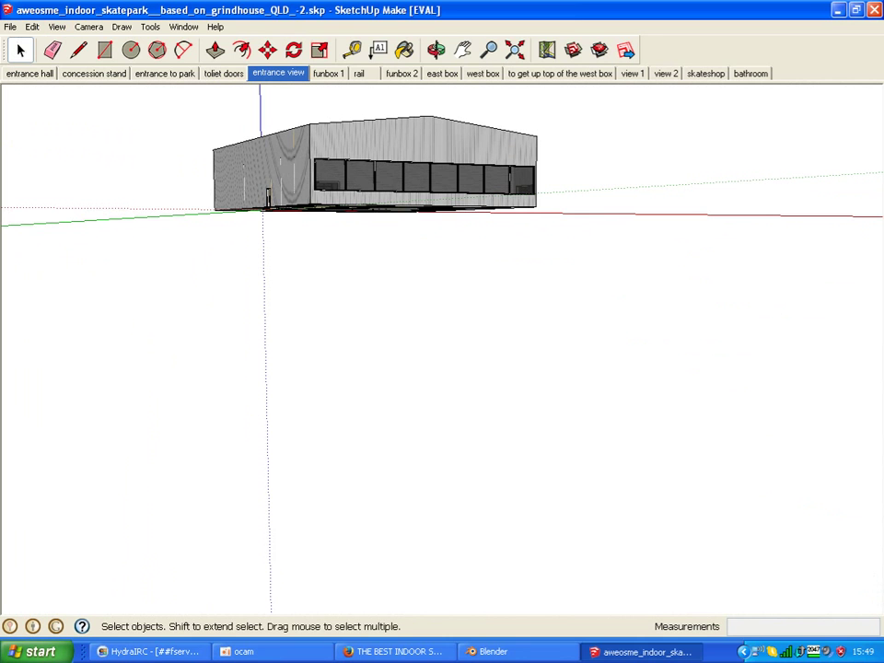
{"action": "mouse_move", "coordinate": [161, 94]}
{"action": "left_mouse_down"}
{"action": "mouse_move", "coordinate": [237, 138]}
{"action": "mouse_move", "coordinate": [580, 236]}
{"action": "left_mouse_up"}
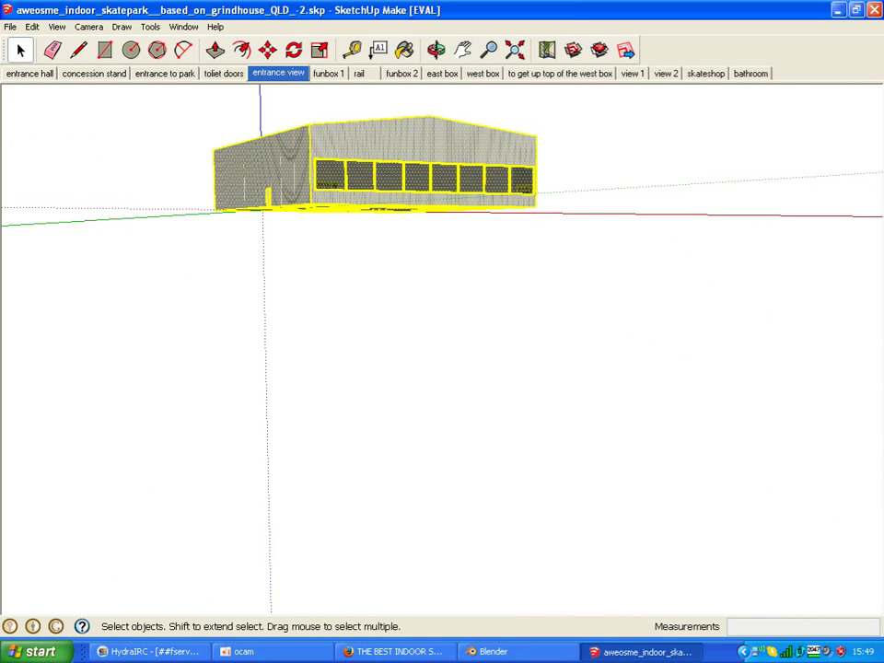
{"action": "left_click", "coordinate": [9, 27]}
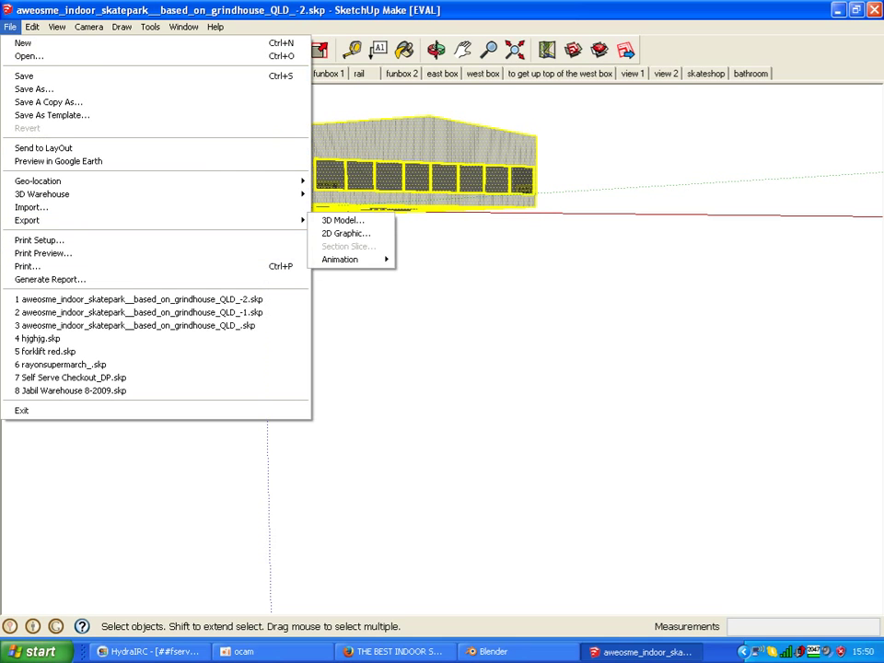
{"action": "mouse_move", "coordinate": [27, 220]}
{"action": "left_click", "coordinate": [346, 219]}
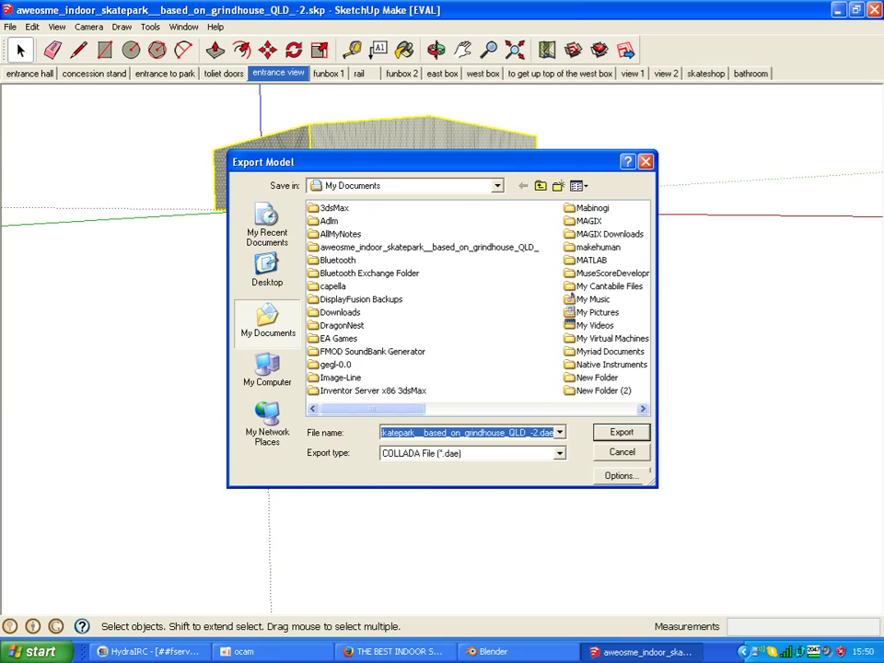
{"action": "left_click", "coordinate": [636, 475]}
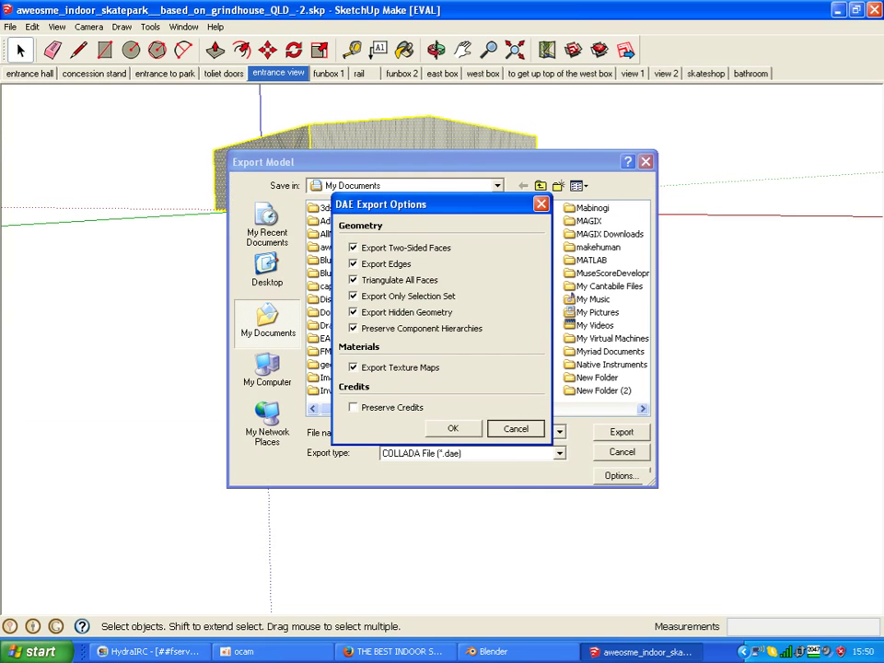
{"action": "key", "text": "Return"}
Export the selected model to the Desktop as a COLLADA file named skateparkvid1.
{"action": "left_click", "coordinate": [267, 269]}
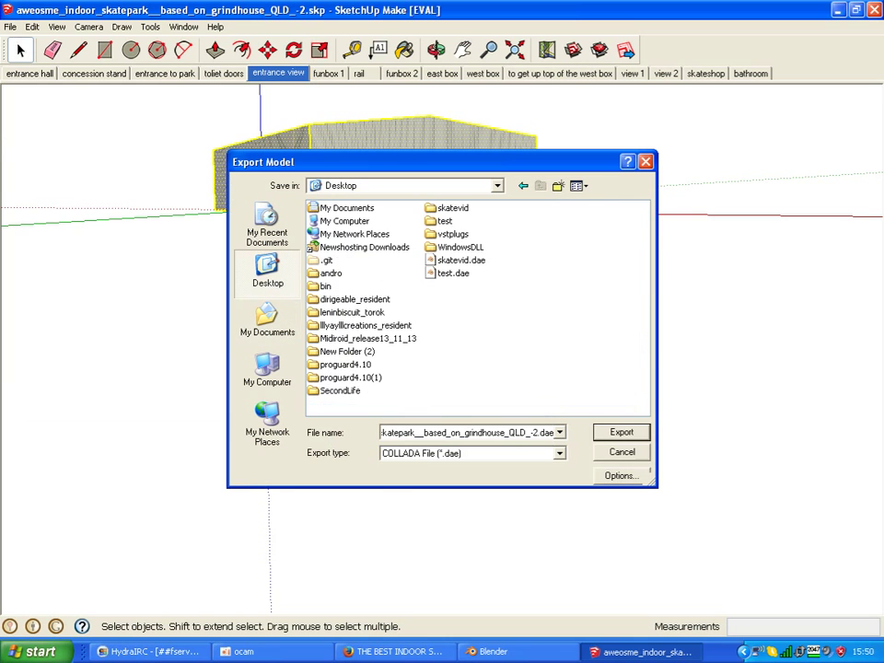
{"action": "double_click", "coordinate": [467, 433]}
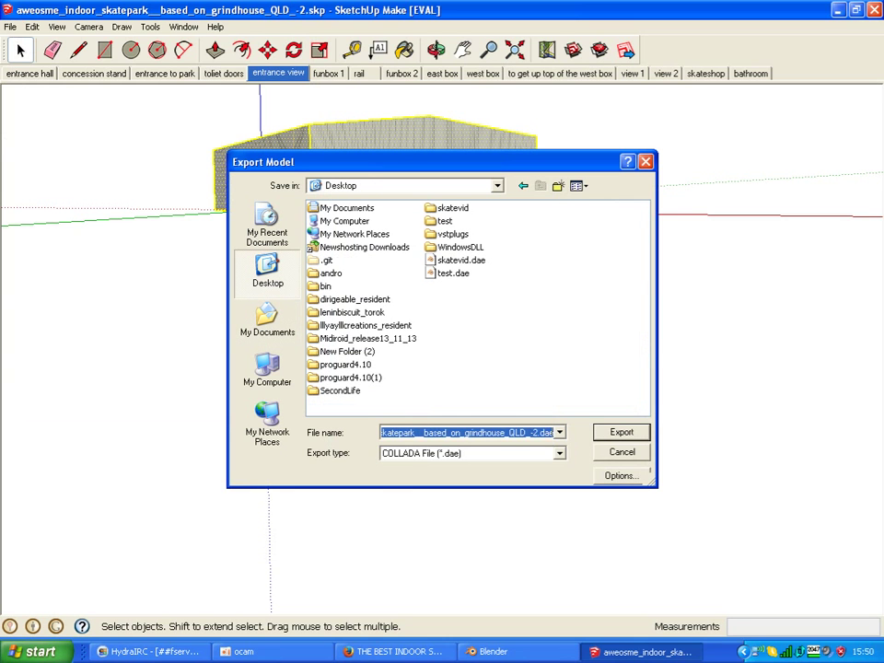
{"action": "type", "text": "sa"}
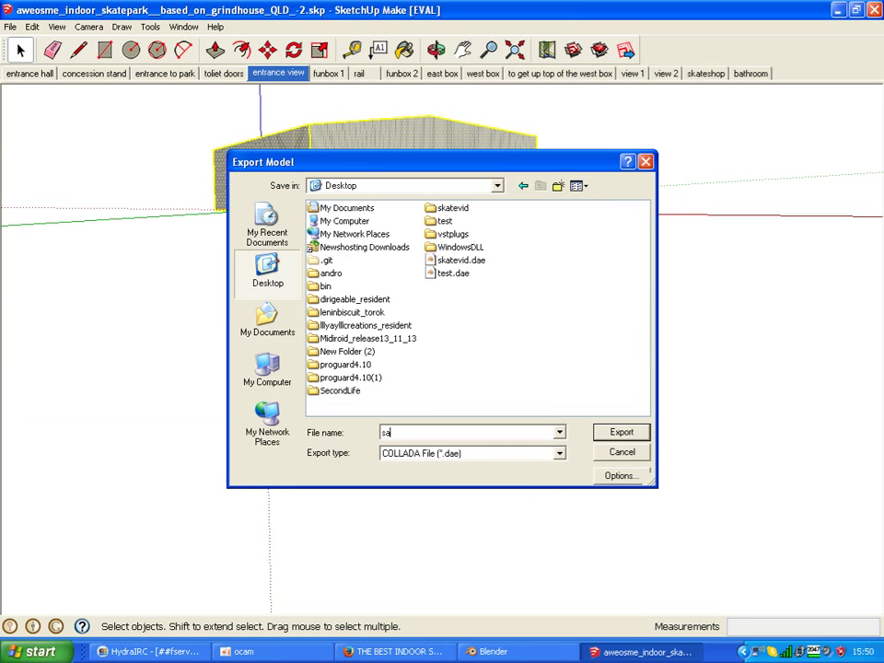
{"action": "type", "text": "at"}
{"action": "key", "text": "BackSpace"}
{"action": "key", "text": "BackSpace"}
{"action": "type", "text": "ateparkvid1"}
{"action": "key", "text": "Return"}
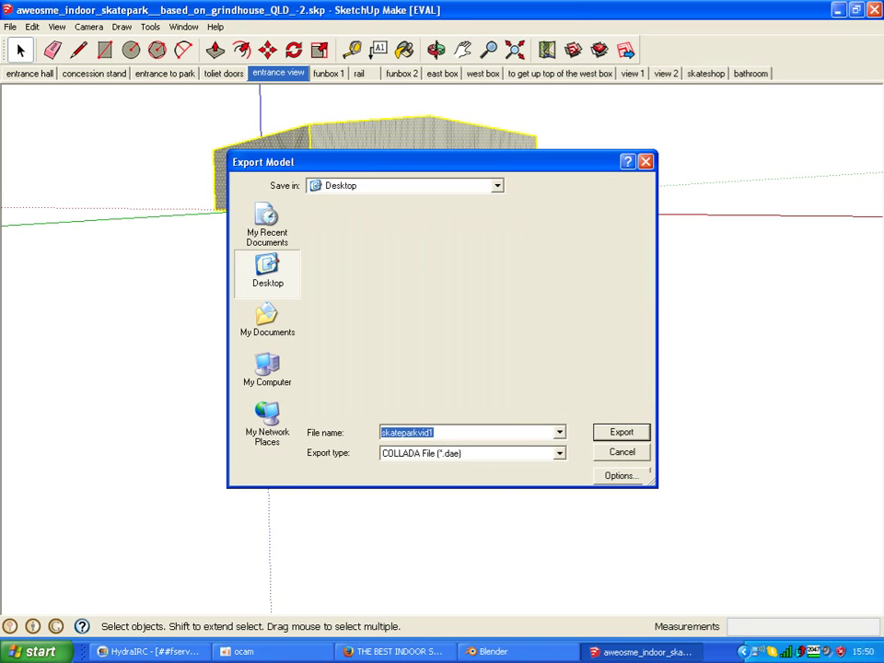
Switch to Blender and delete the default cube, camera and lamp from the scene.
{"action": "left_click", "coordinate": [494, 652]}
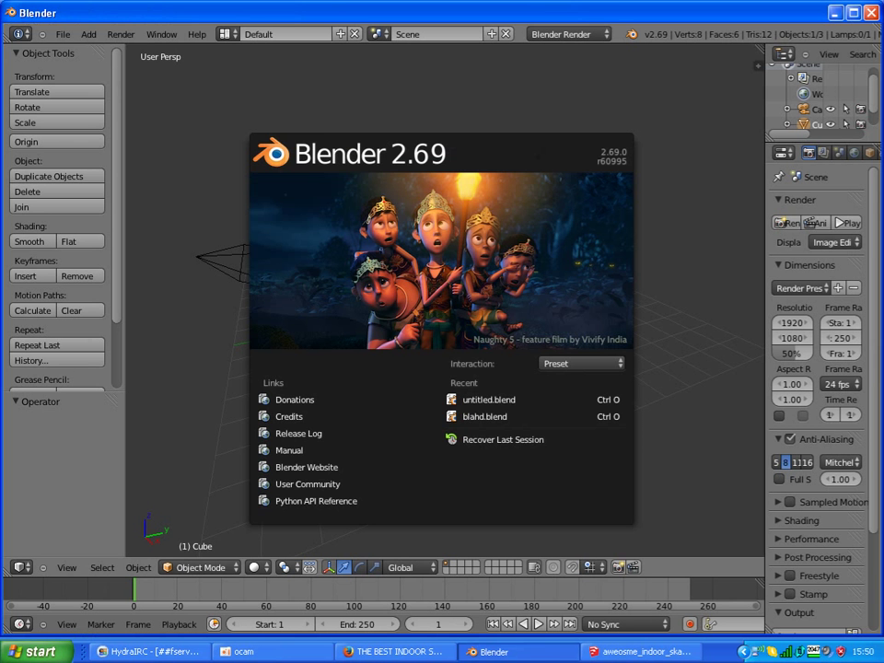
{"action": "left_click", "coordinate": [681, 423]}
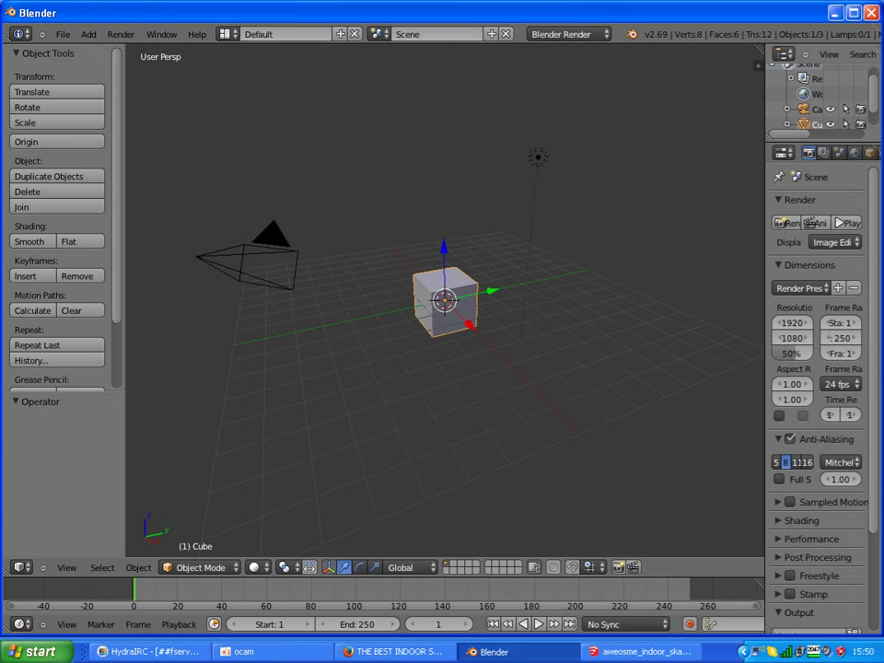
{"action": "key", "text": "x"}
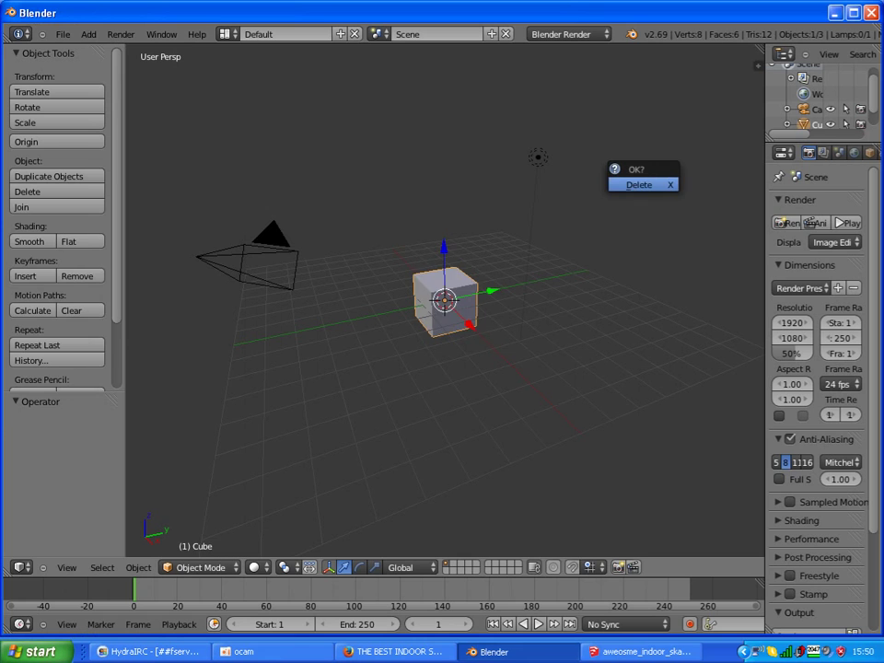
{"action": "left_click", "coordinate": [644, 183]}
{"action": "right_click", "coordinate": [274, 256]}
{"action": "key", "text": "x"}
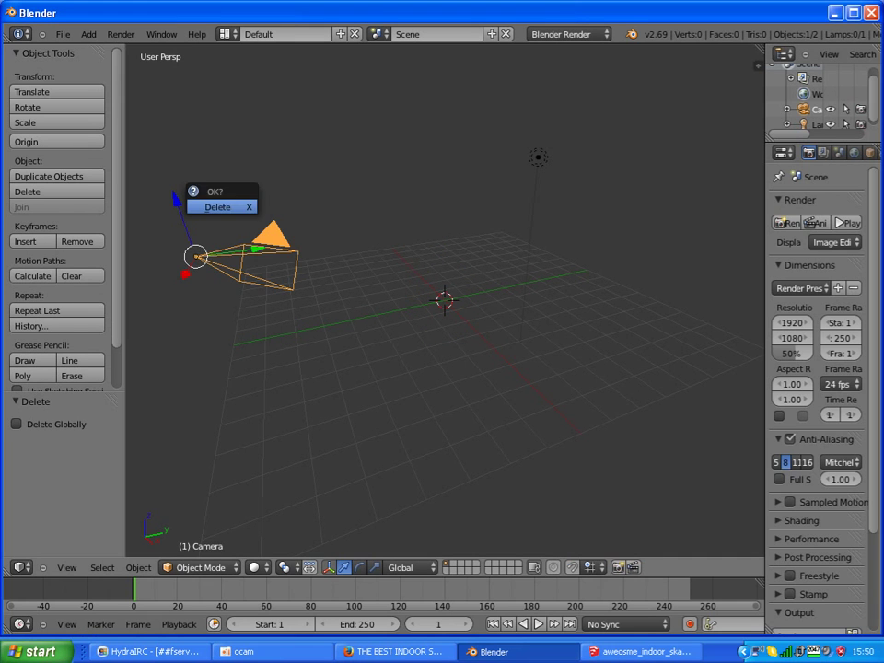
{"action": "left_click", "coordinate": [218, 207]}
{"action": "right_click", "coordinate": [538, 158]}
{"action": "key", "text": "x"}
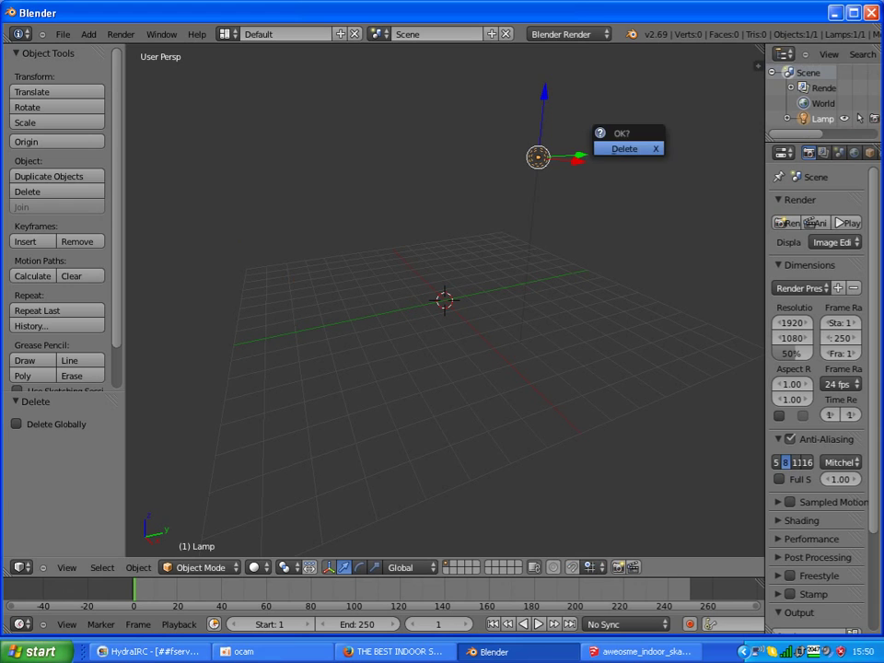
{"action": "key", "text": "Return"}
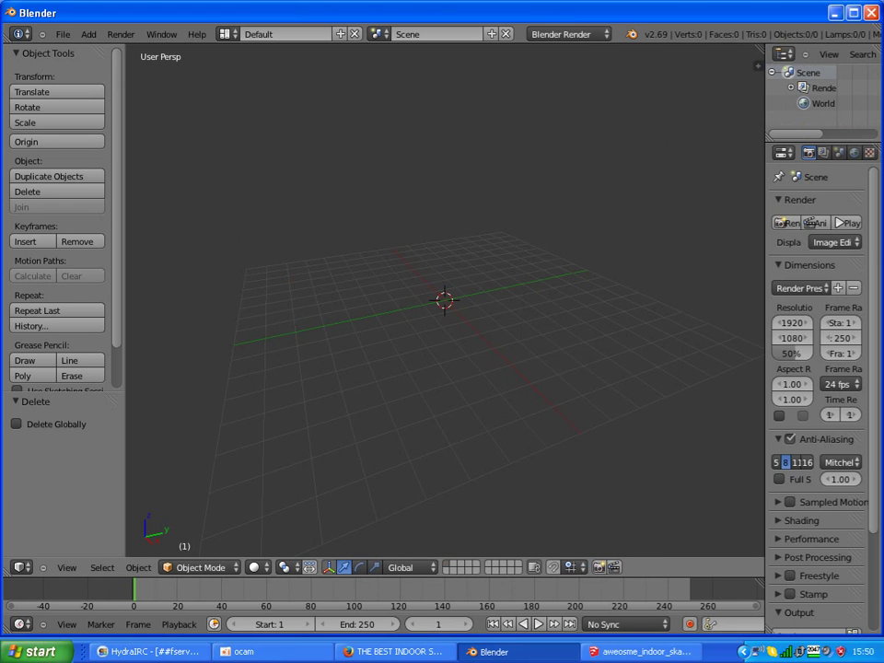
Switch back to SketchUp to check on the COLLADA export.
{"action": "left_click", "coordinate": [635, 651]}
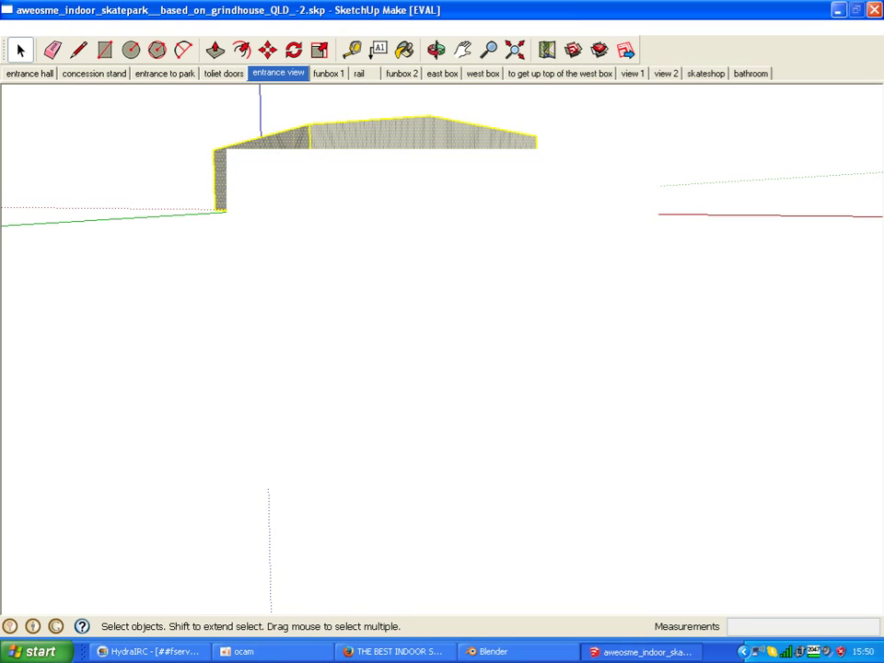
{"action": "left_click", "coordinate": [636, 651]}
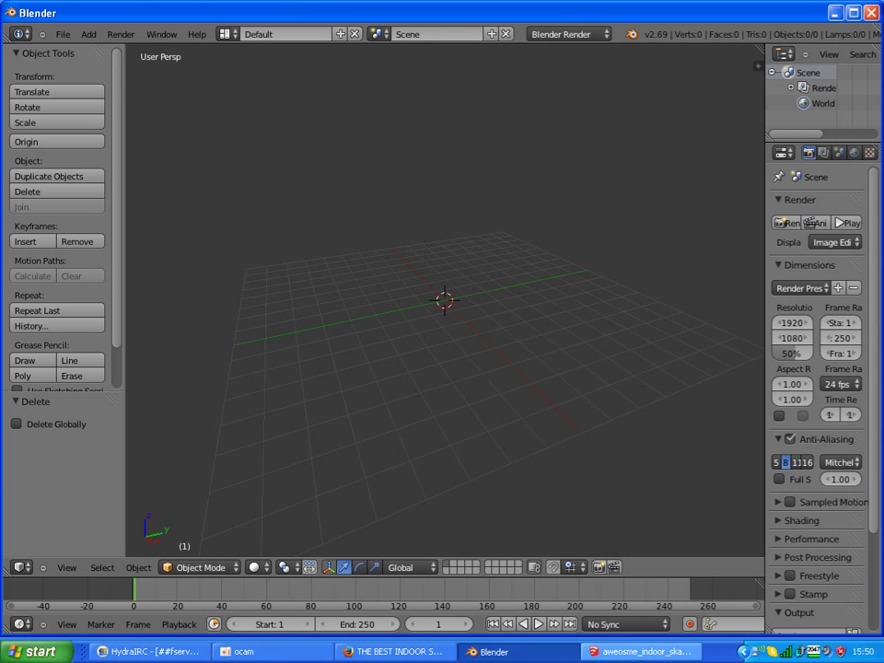
{"action": "key", "text": "alt+Tab"}
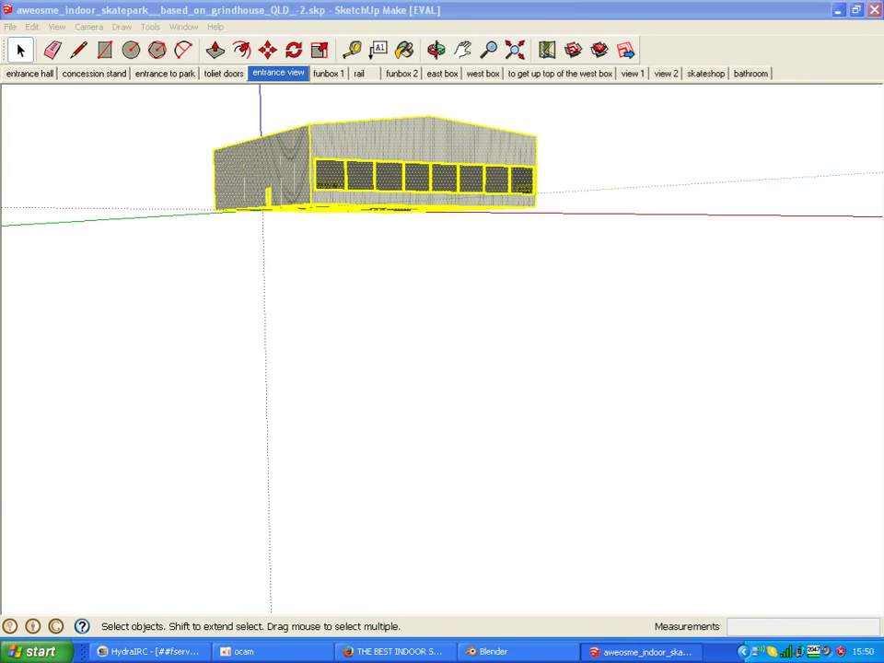
Switch to Blender and import the COLLADA file skateparkvid1.dae from the Desktop.
{"action": "left_click", "coordinate": [553, 650]}
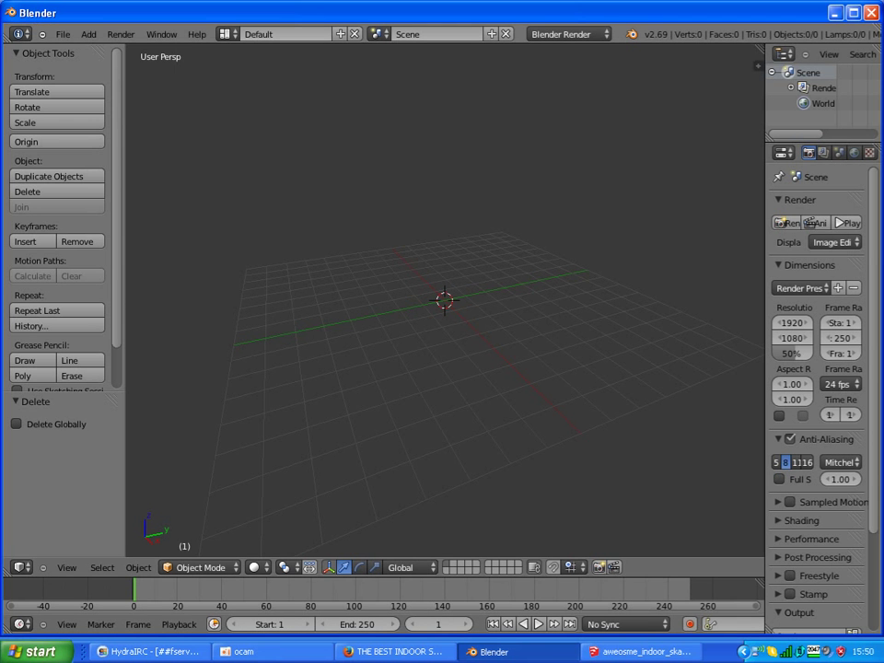
{"action": "left_click", "coordinate": [60, 34]}
{"action": "mouse_move", "coordinate": [80, 267]}
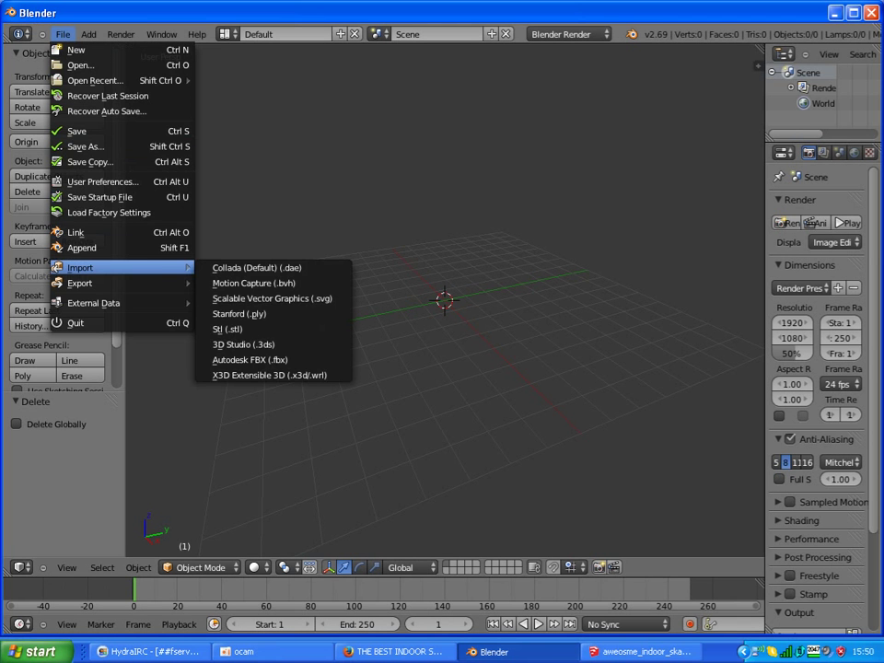
{"action": "left_click", "coordinate": [258, 267]}
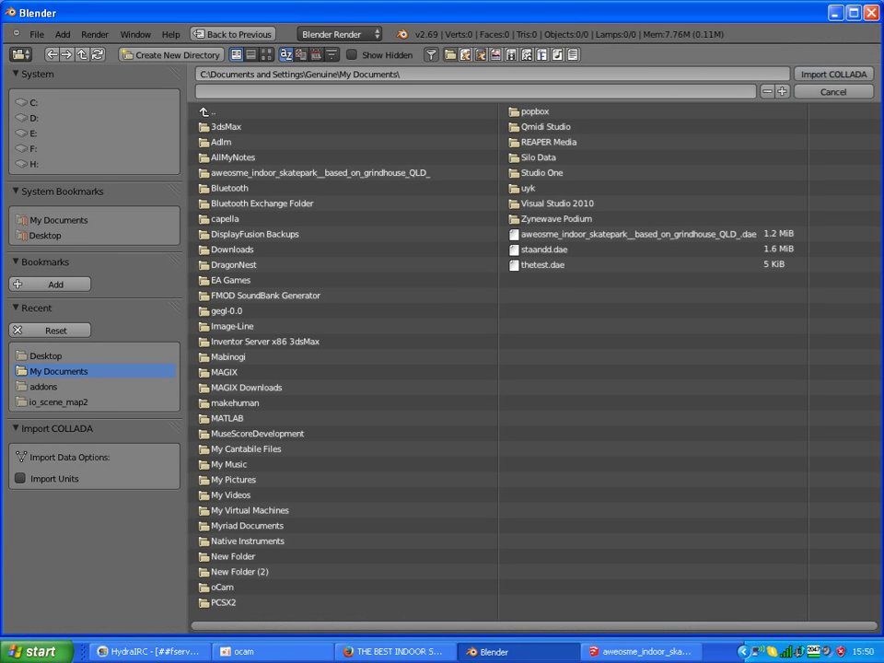
{"action": "left_click", "coordinate": [46, 355]}
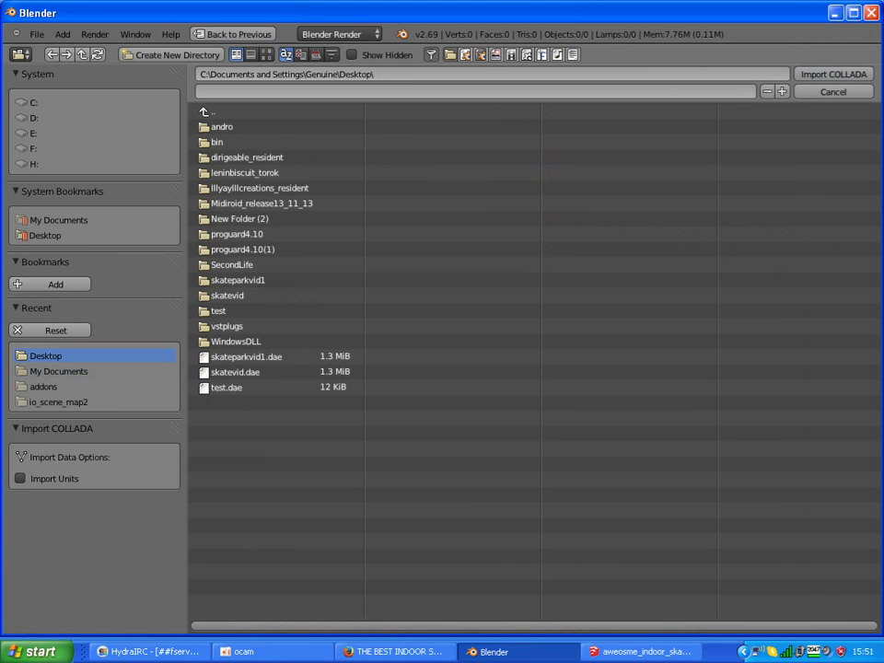
{"action": "left_click", "coordinate": [247, 357]}
{"action": "double_click", "coordinate": [247, 357]}
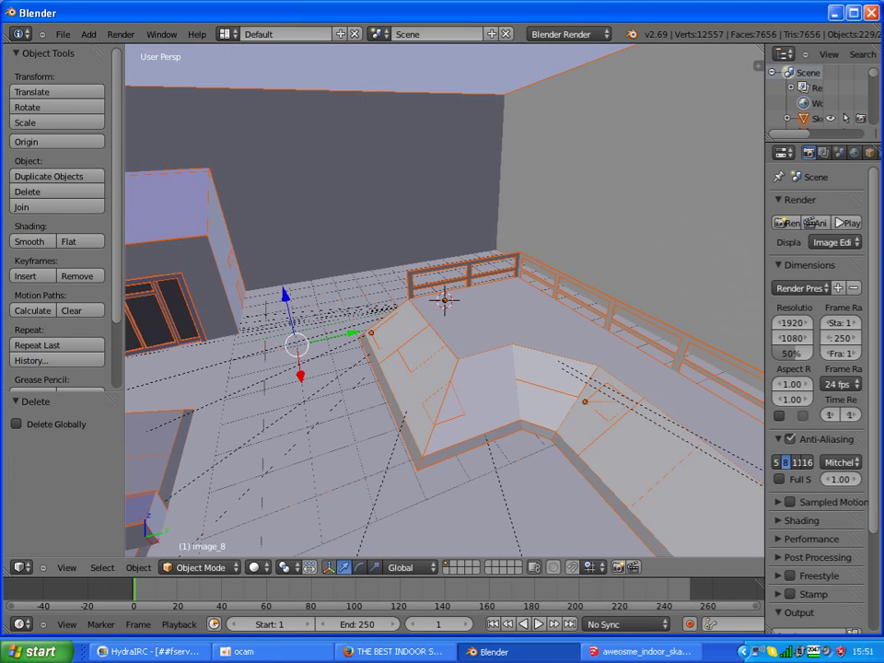
Start a Quake MAP export of the imported skatepark with the Desktop as the destination folder.
{"action": "scroll", "coordinate": [445, 300], "scroll_direction": "down", "scroll_amount": 8}
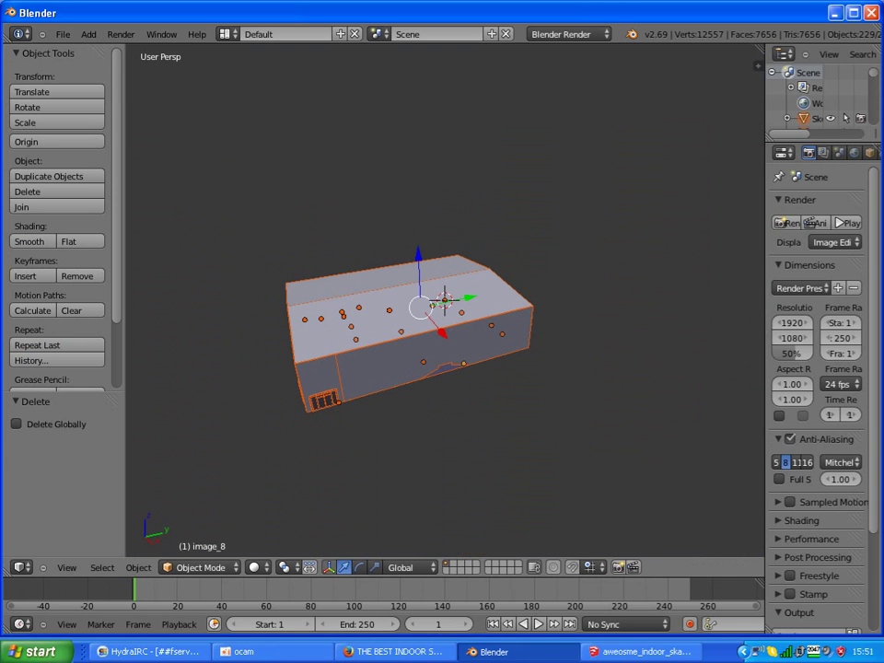
{"action": "scroll", "coordinate": [814, 97], "scroll_direction": "down", "scroll_amount": 5}
{"action": "scroll", "coordinate": [815, 97], "scroll_direction": "down", "scroll_amount": 1}
{"action": "scroll", "coordinate": [815, 97], "scroll_direction": "down", "scroll_amount": 1}
{"action": "left_click_drag", "start_coordinate": [873, 94], "coordinate": [873, 113]}
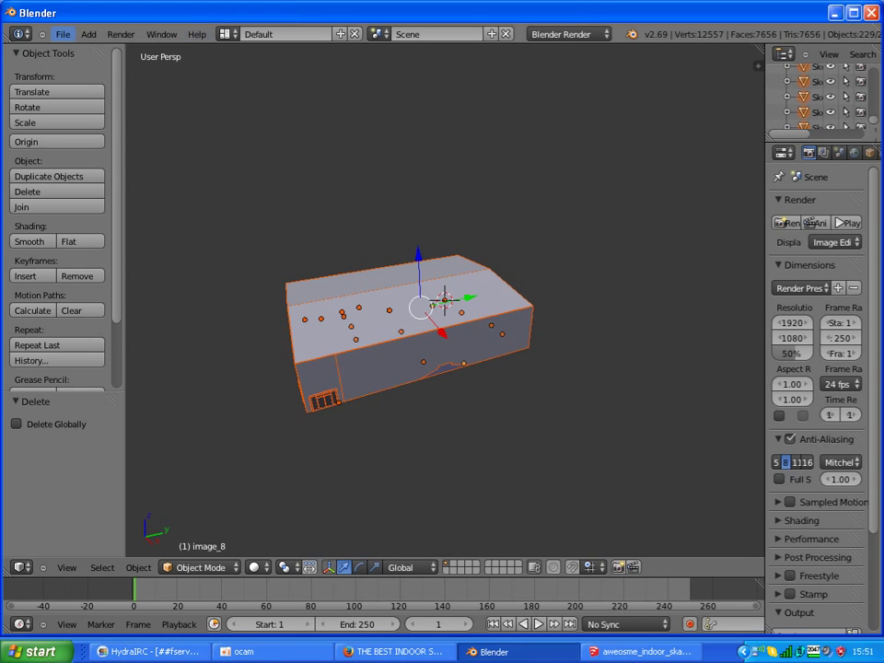
{"action": "left_click", "coordinate": [62, 34]}
{"action": "mouse_move", "coordinate": [81, 283]}
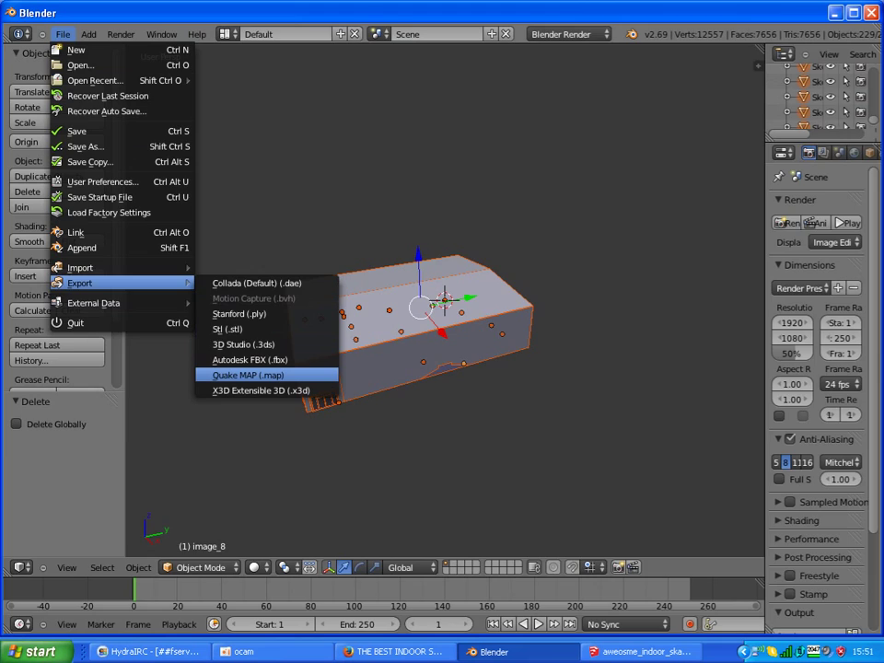
{"action": "left_click", "coordinate": [247, 375]}
{"action": "left_click", "coordinate": [46, 236]}
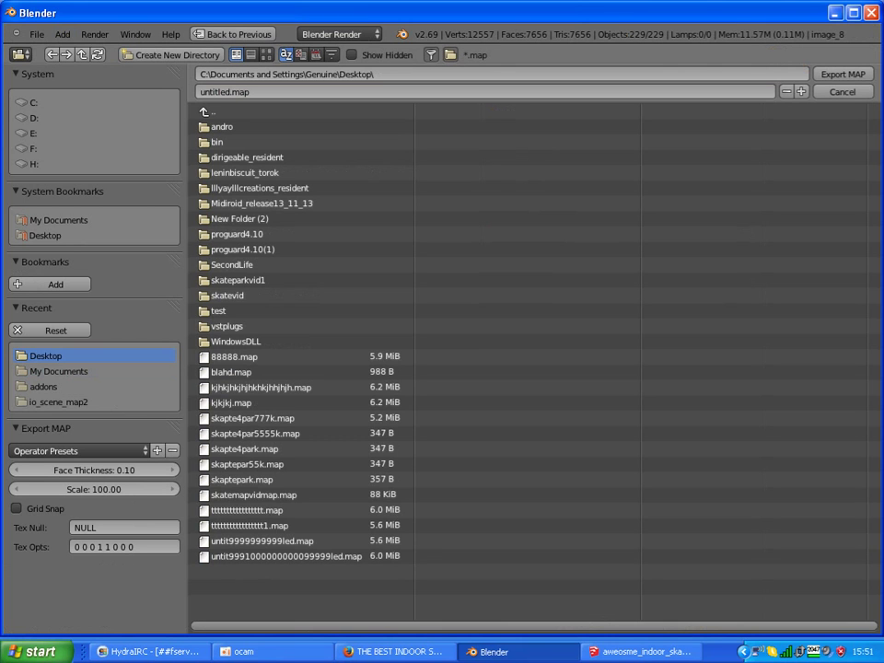
Name the export file skateparkmap1.map and export the map.
{"action": "left_click", "coordinate": [247, 92]}
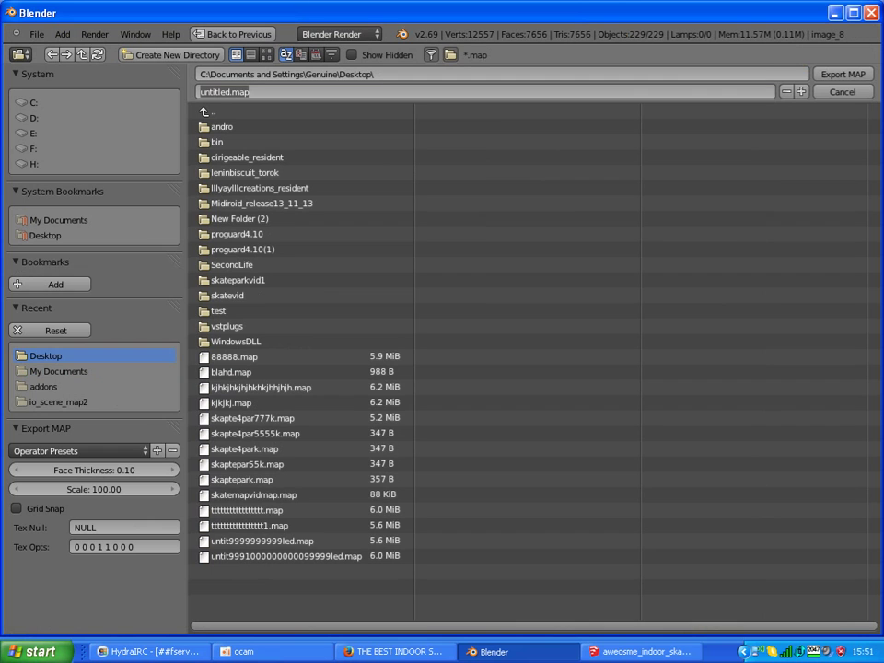
{"action": "type", "text": "state"}
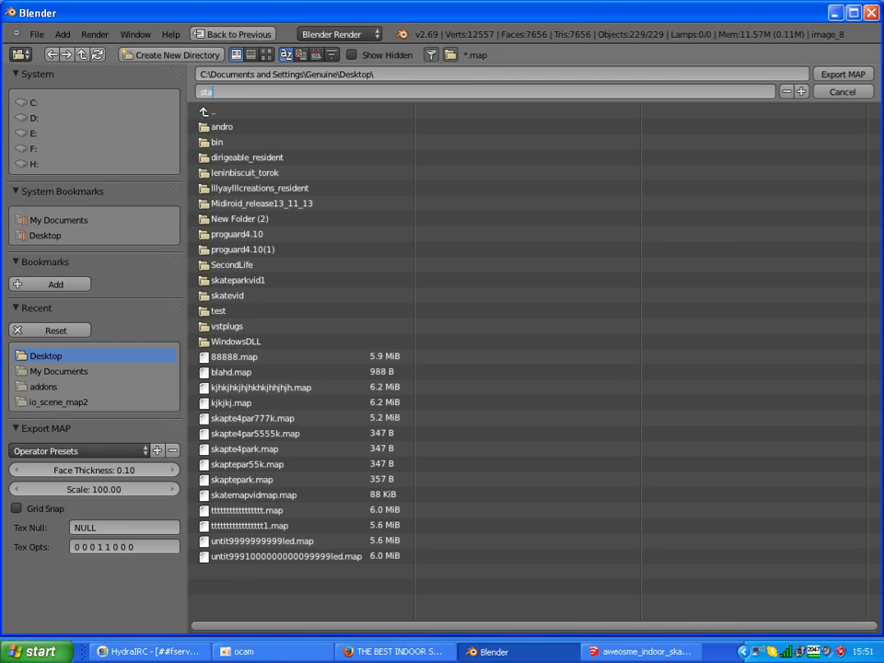
{"action": "key", "text": "BackSpace"}
{"action": "key", "text": "BackSpace"}
{"action": "key", "text": "BackSpace"}
{"action": "key", "text": "BackSpace"}
{"action": "type", "text": "kateparkmap1"}
{"action": "key", "text": "Return"}
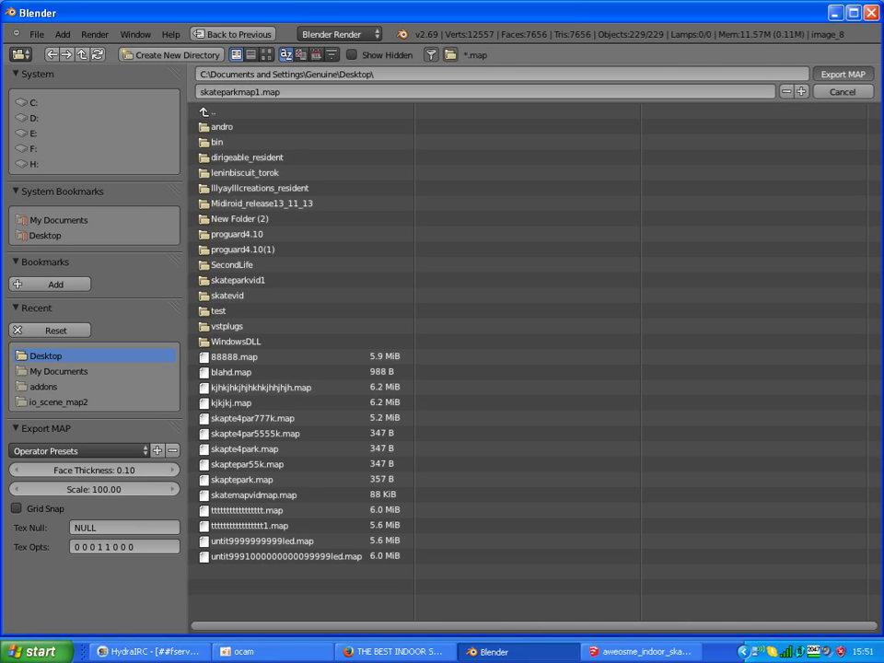
{"action": "left_click", "coordinate": [841, 73]}
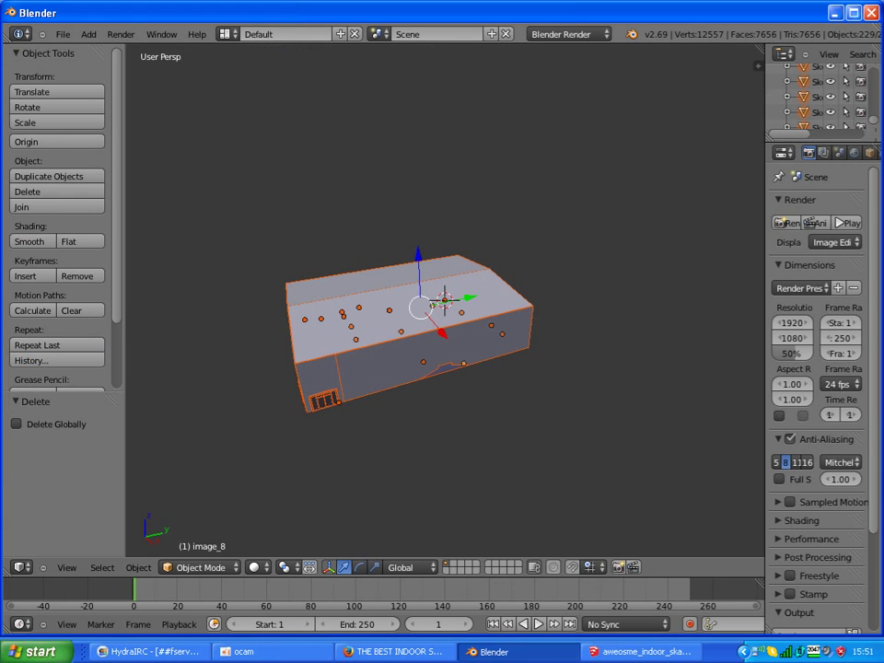
Close Blender, SketchUp and the web browser to get back to the desktop.
{"action": "left_click", "coordinate": [874, 12]}
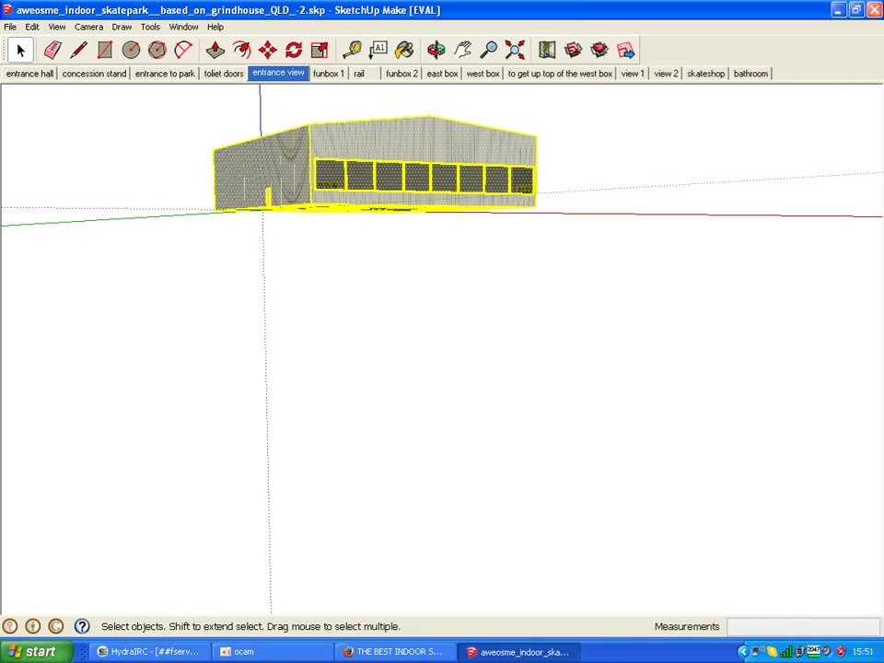
{"action": "left_click", "coordinate": [874, 10]}
{"action": "left_click", "coordinate": [871, 23]}
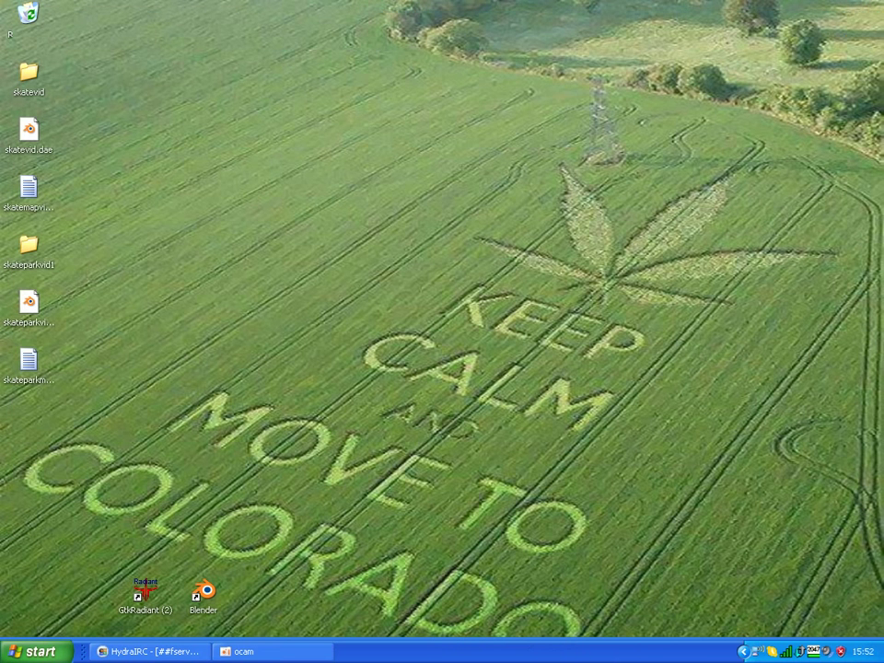
Launch GtkRadiant and accept Tremulous as the game in the global preferences.
{"action": "double_click", "coordinate": [145, 591]}
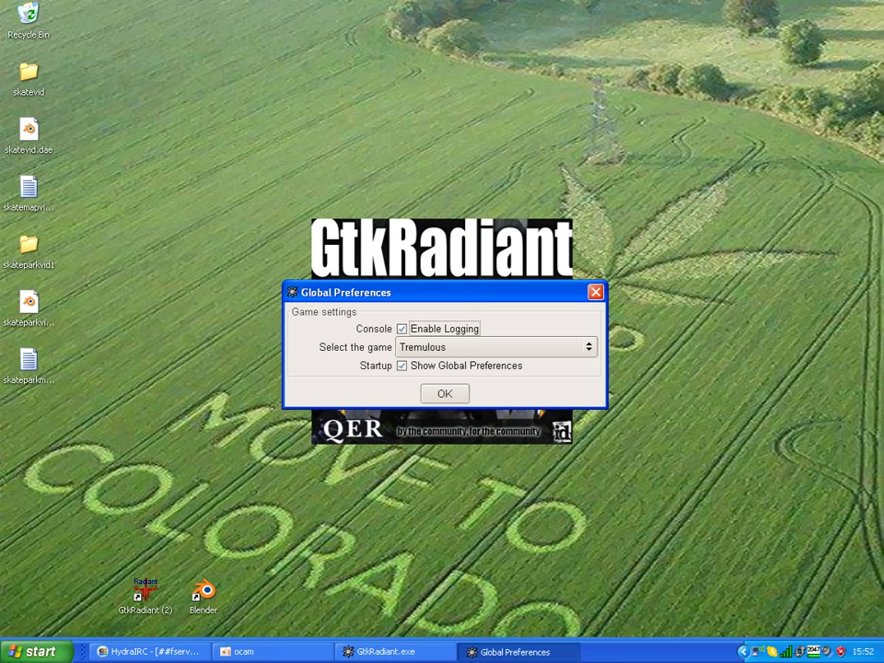
{"action": "left_click_drag", "start_coordinate": [442, 292], "coordinate": [475, 91]}
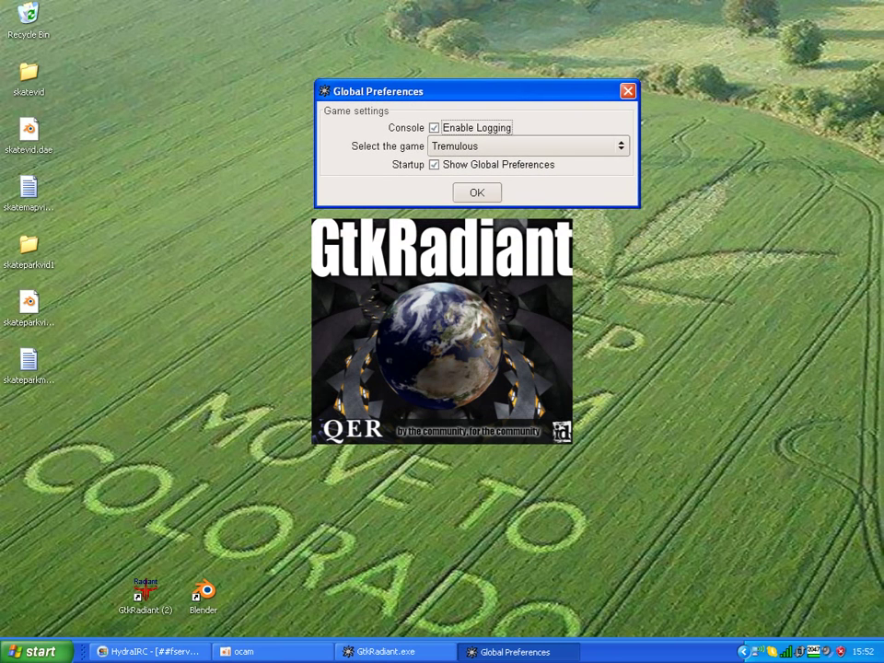
{"action": "key", "text": "Return"}
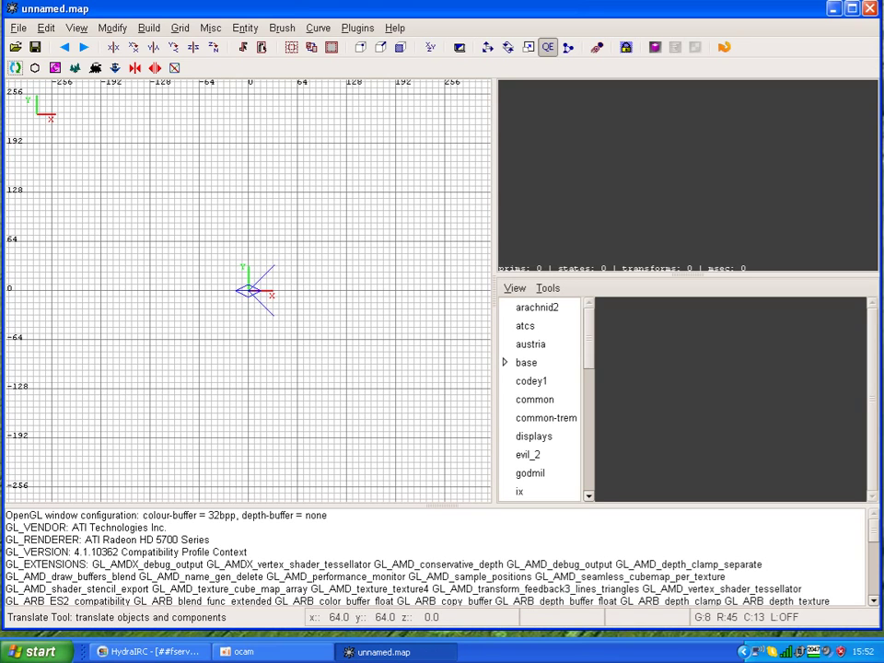
Open the map file skateparkmap1.map from the Desktop.
{"action": "scroll", "coordinate": [302, 239], "scroll_direction": "down", "scroll_amount": 6}
{"action": "scroll", "coordinate": [295, 235], "scroll_direction": "up", "scroll_amount": 6}
{"action": "scroll", "coordinate": [287, 226], "scroll_direction": "up", "scroll_amount": 8}
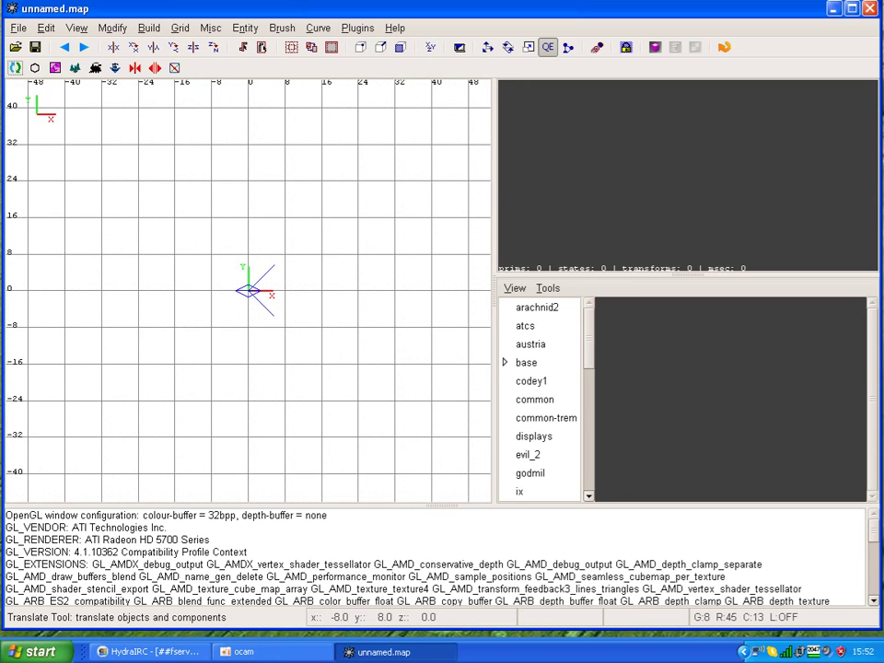
{"action": "left_click", "coordinate": [19, 29]}
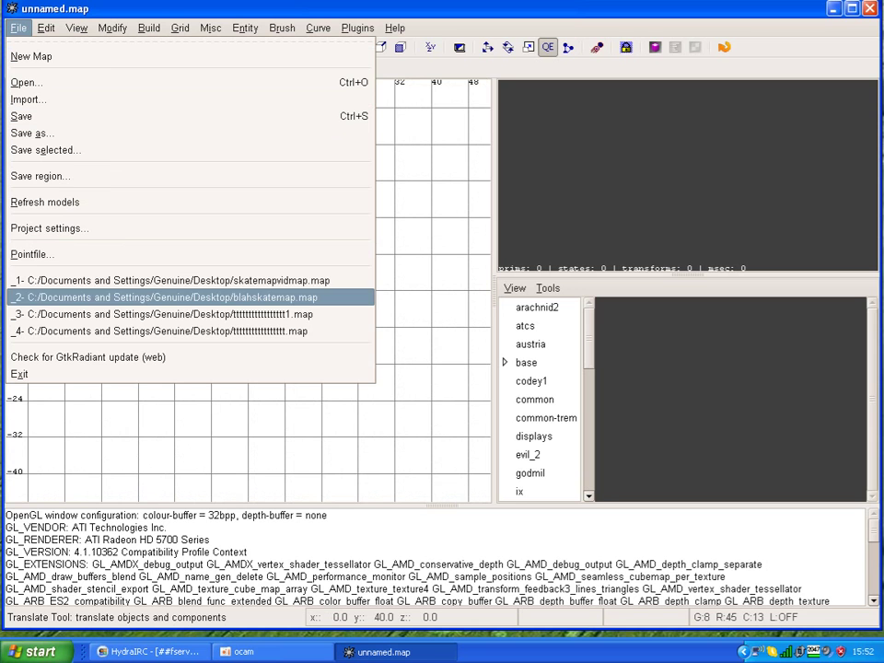
{"action": "key", "text": "Up"}
{"action": "key", "text": "Up"}
{"action": "key", "text": "Up"}
{"action": "key", "text": "Up"}
{"action": "key", "text": "Up"}
{"action": "key", "text": "Up"}
{"action": "key", "text": "Up"}
{"action": "key", "text": "Up"}
{"action": "key", "text": "Up"}
{"action": "key", "text": "Return"}
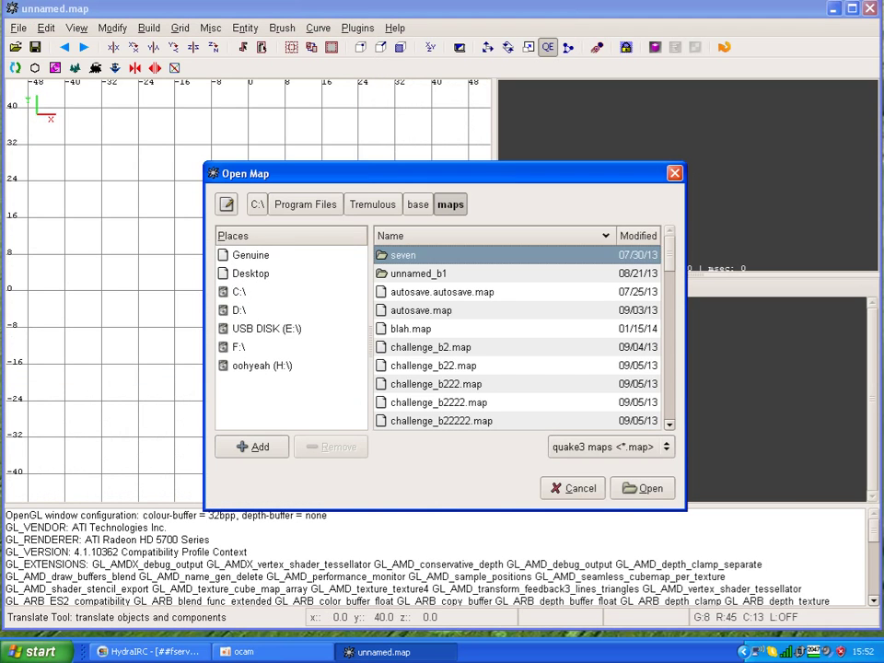
{"action": "left_click", "coordinate": [252, 274]}
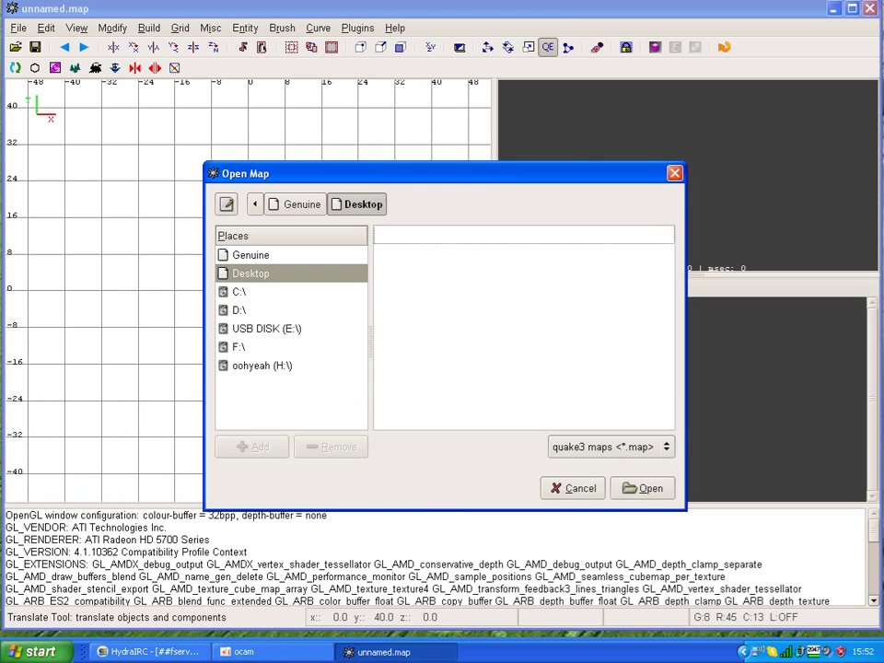
{"action": "scroll", "coordinate": [520, 331], "scroll_direction": "down", "scroll_amount": 5}
{"action": "scroll", "coordinate": [518, 332], "scroll_direction": "down", "scroll_amount": 2}
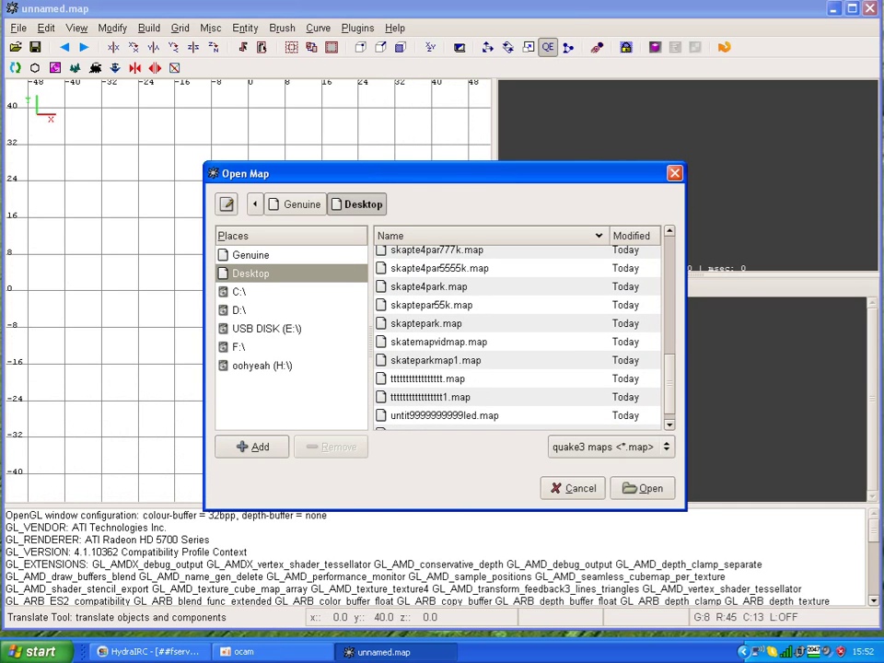
{"action": "scroll", "coordinate": [517, 336], "scroll_direction": "up", "scroll_amount": 1}
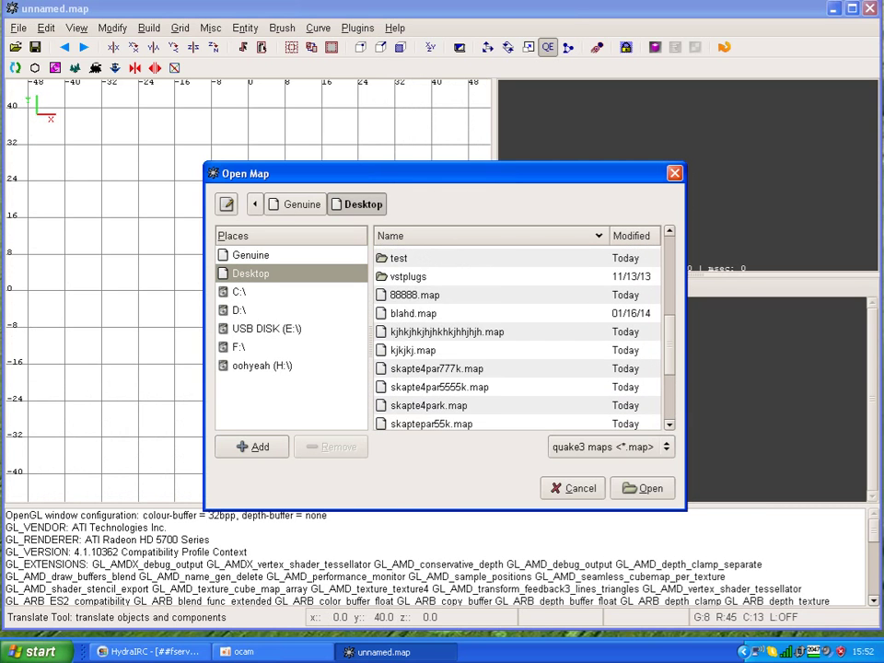
{"action": "scroll", "coordinate": [518, 336], "scroll_direction": "down", "scroll_amount": 3}
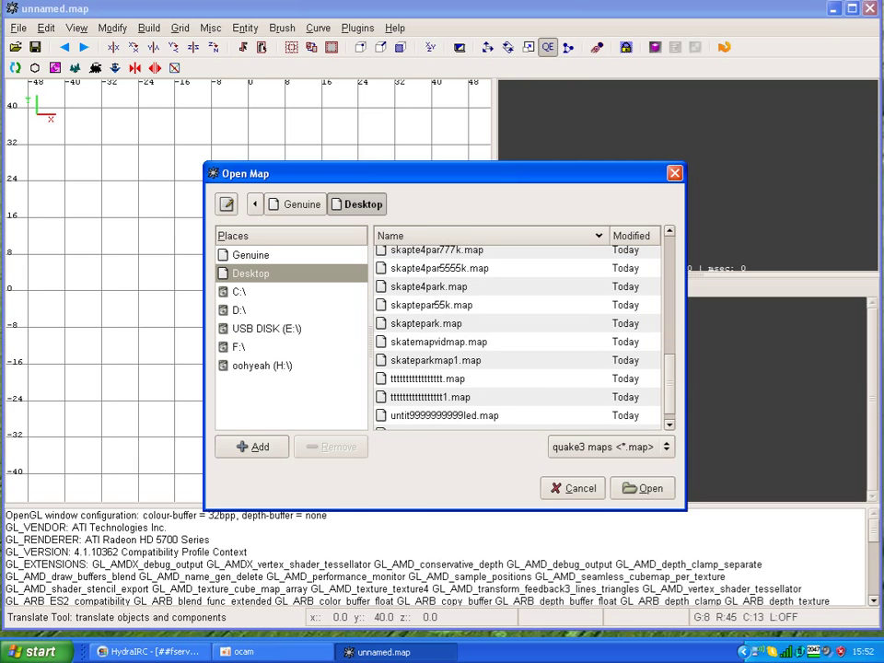
{"action": "double_click", "coordinate": [479, 347]}
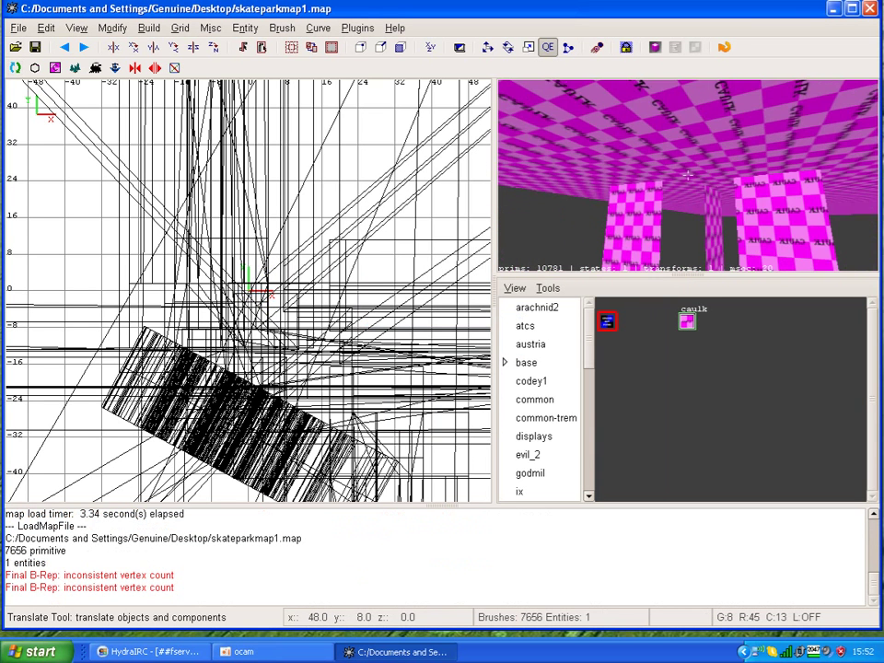
Select all brushes of the skatepark building, make them detail brushes and clear the selection.
{"action": "right_click", "coordinate": [687, 174]}
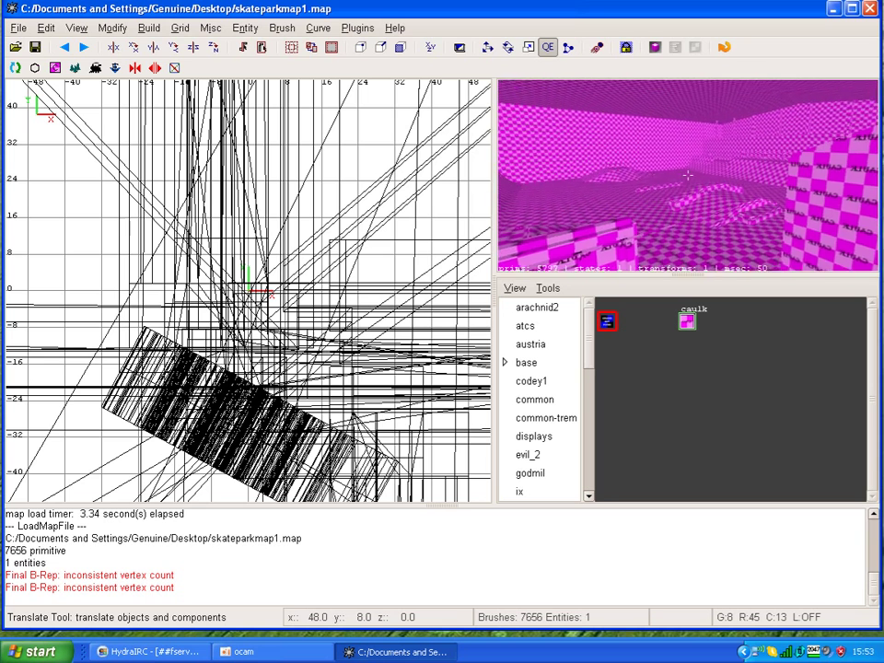
{"action": "key", "text": "Down"}
{"action": "key", "text": "Down"}
{"action": "right_click", "coordinate": [688, 175]}
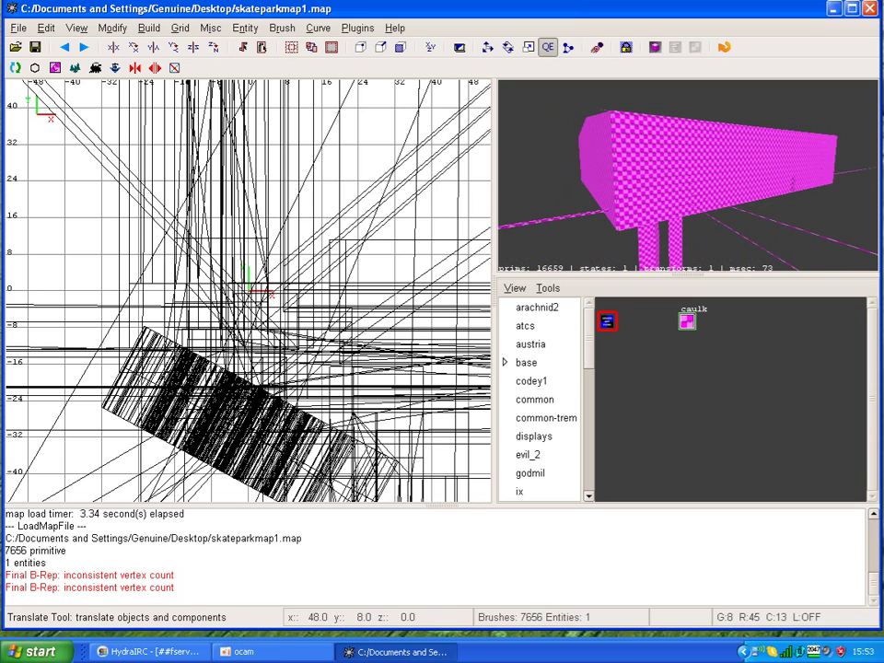
{"action": "left_click_drag", "start_coordinate": [539, 92], "coordinate": [870, 258], "text": "shift"}
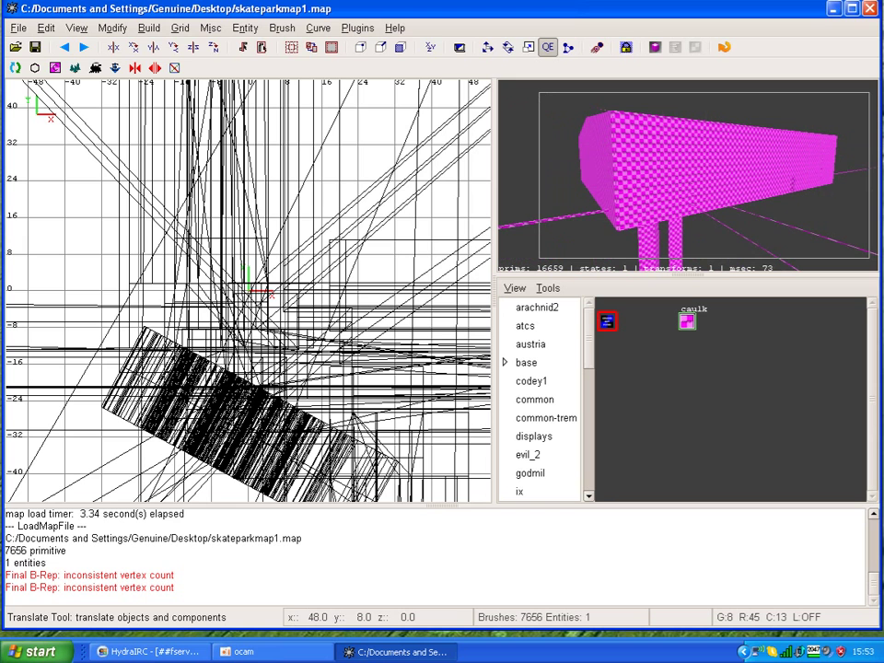
{"action": "key", "text": "ctrl+a"}
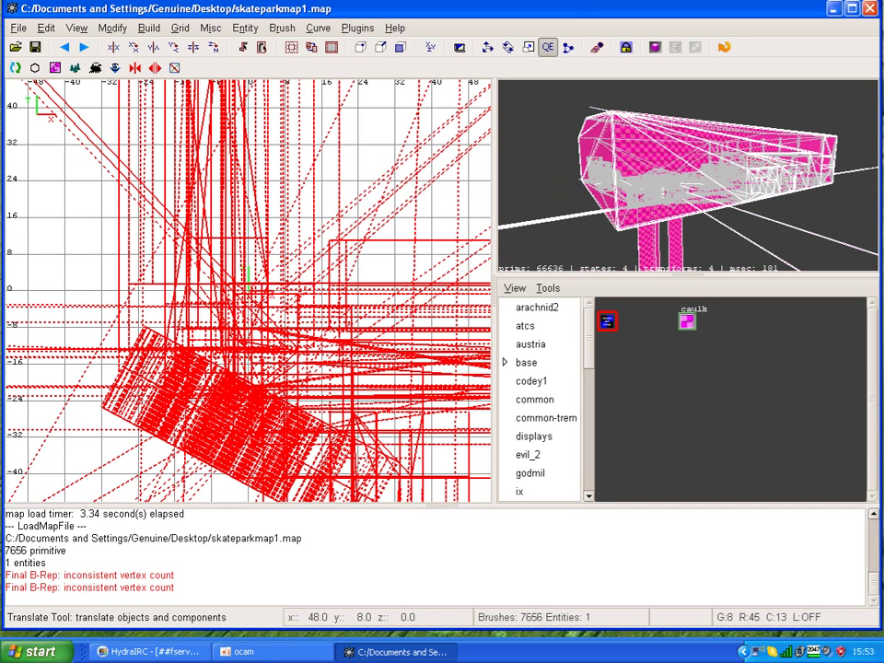
{"action": "left_click", "coordinate": [282, 29]}
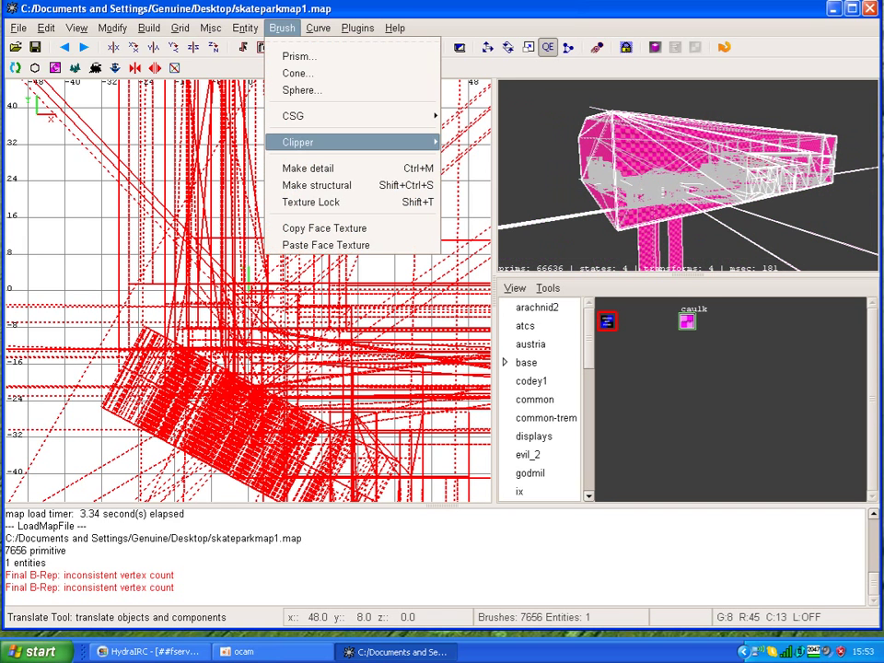
{"action": "left_click", "coordinate": [310, 169]}
{"action": "key", "text": "Return"}
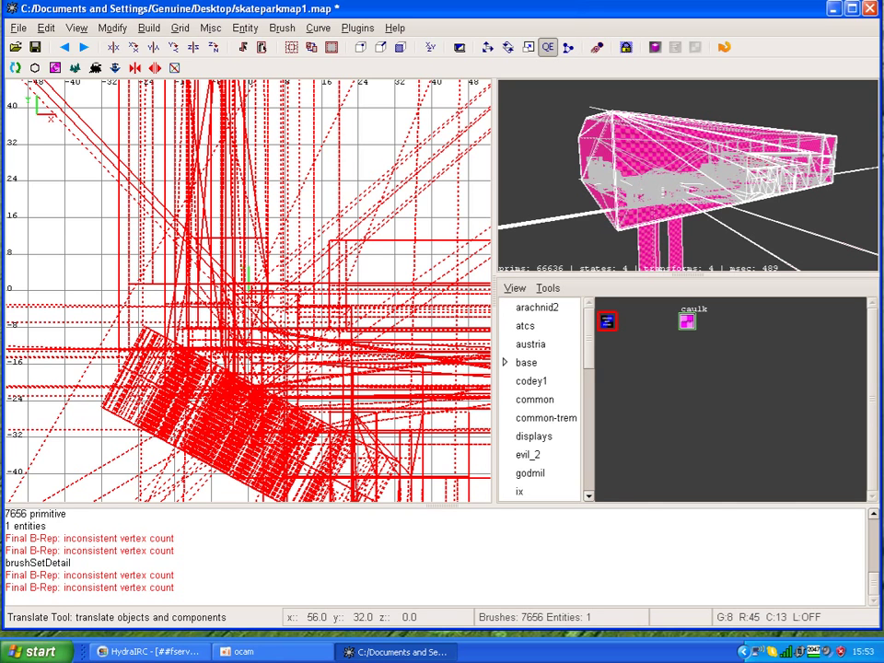
{"action": "key", "text": "Escape"}
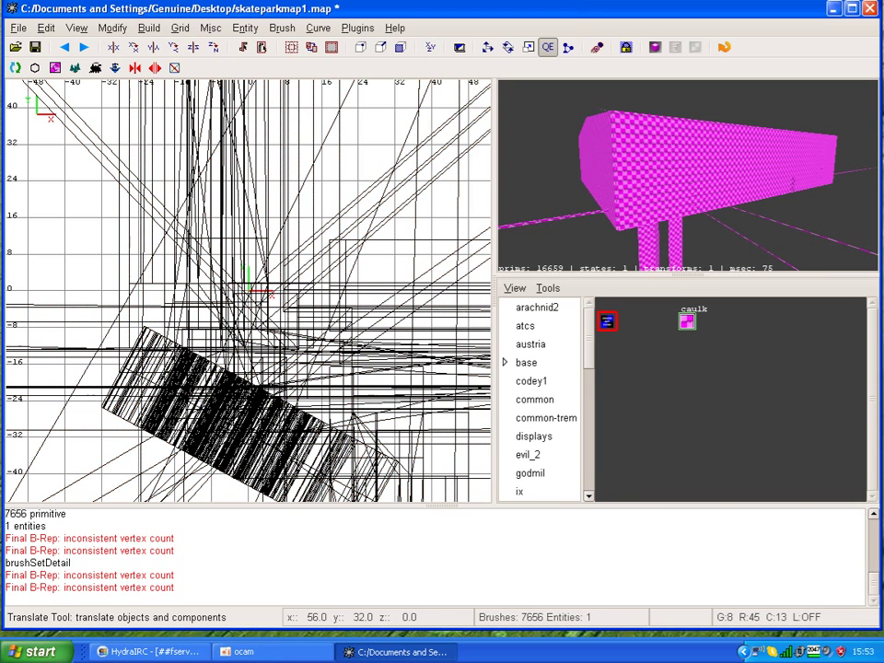
Select the entire skatepark building again in the 3D camera view.
{"action": "key", "text": "Up"}
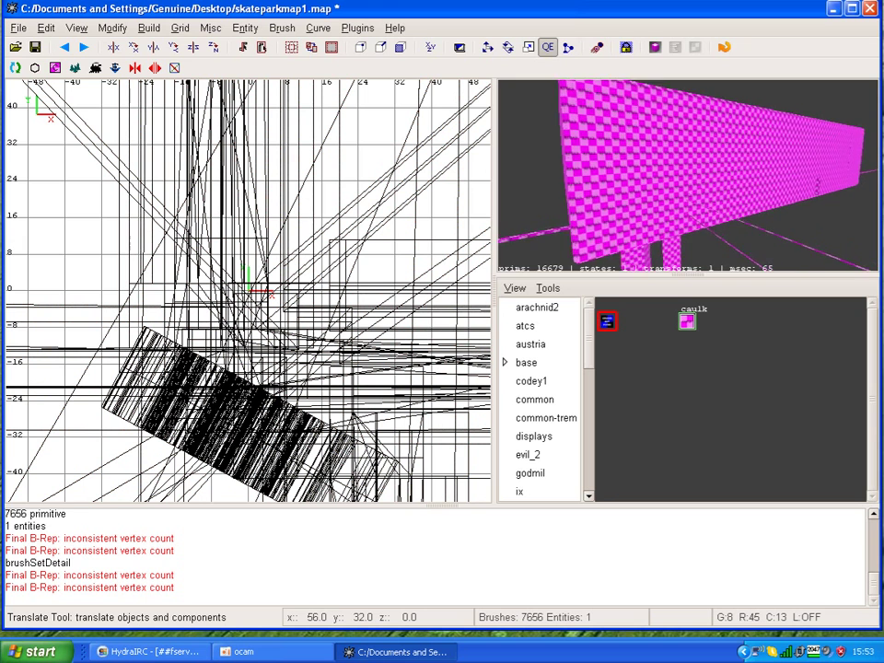
{"action": "key", "text": "Up"}
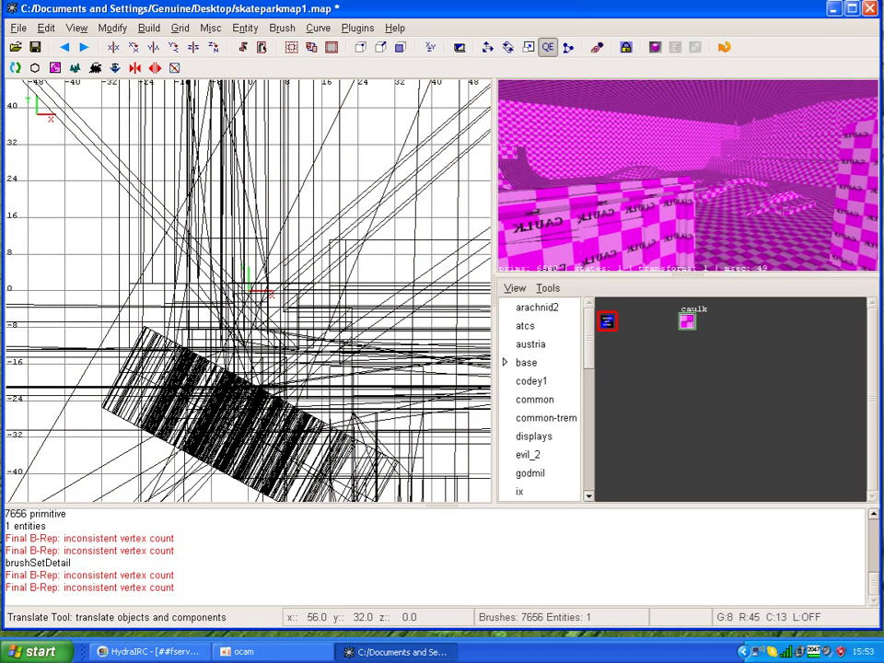
{"action": "key", "text": "Down"}
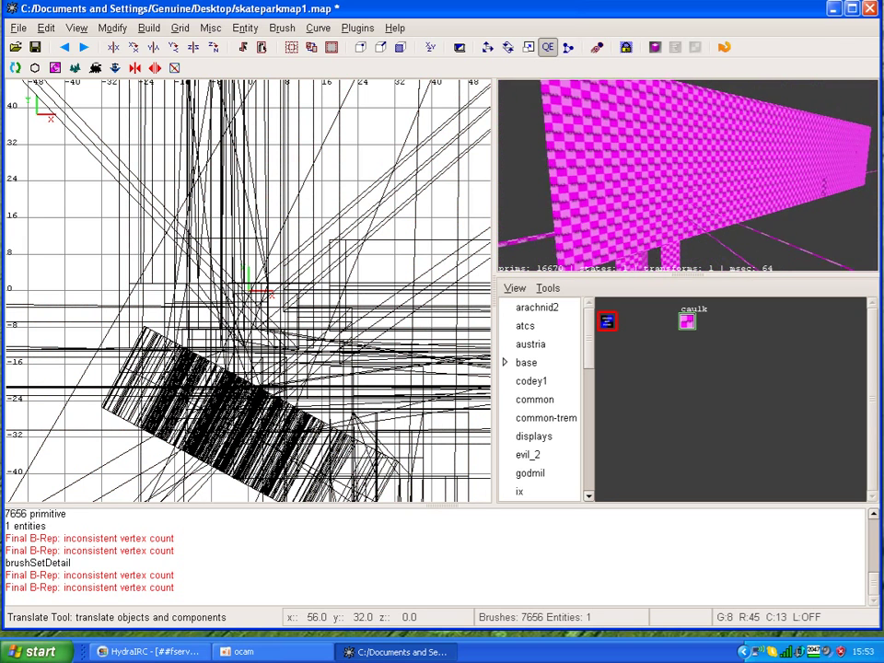
{"action": "left_click_drag", "start_coordinate": [551, 100], "coordinate": [843, 248], "text": "shift"}
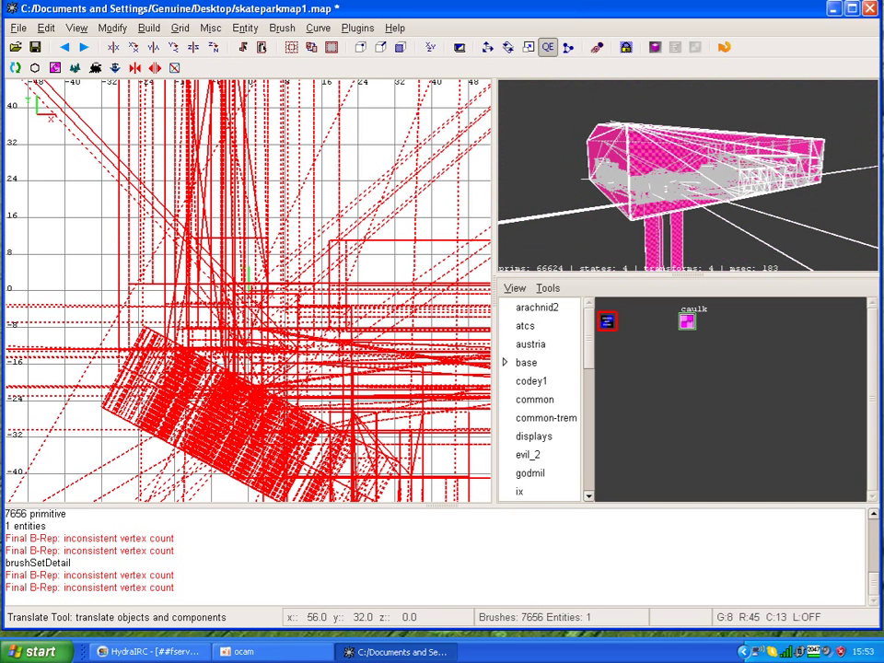
Load the niveus texture set, apply base_grooved to the entire selected skatepark building and clear the selection.
{"action": "scroll", "coordinate": [543, 396], "scroll_direction": "down", "scroll_amount": 6}
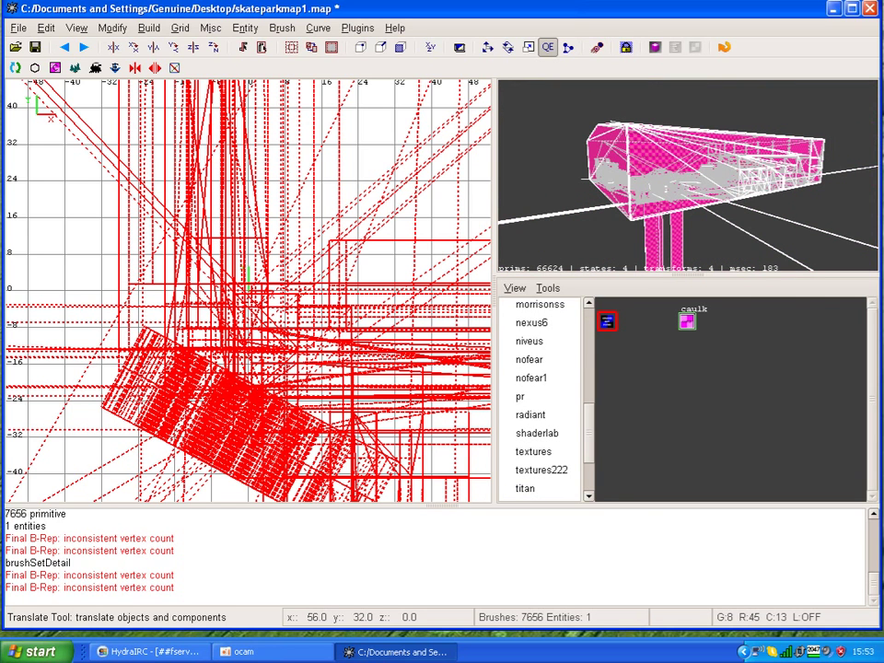
{"action": "double_click", "coordinate": [529, 341]}
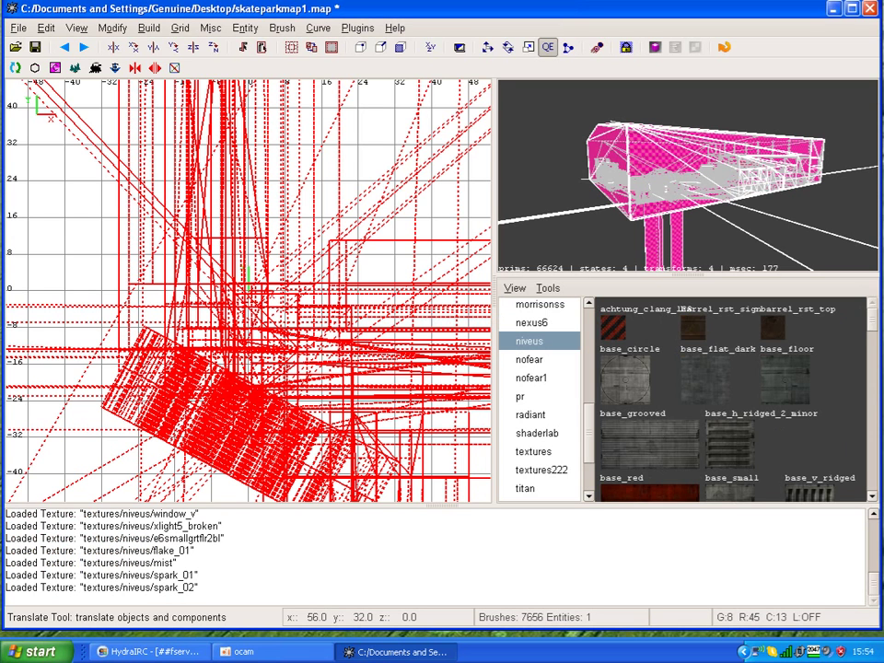
{"action": "scroll", "coordinate": [733, 399], "scroll_direction": "down", "scroll_amount": 5}
{"action": "scroll", "coordinate": [732, 400], "scroll_direction": "up", "scroll_amount": 3}
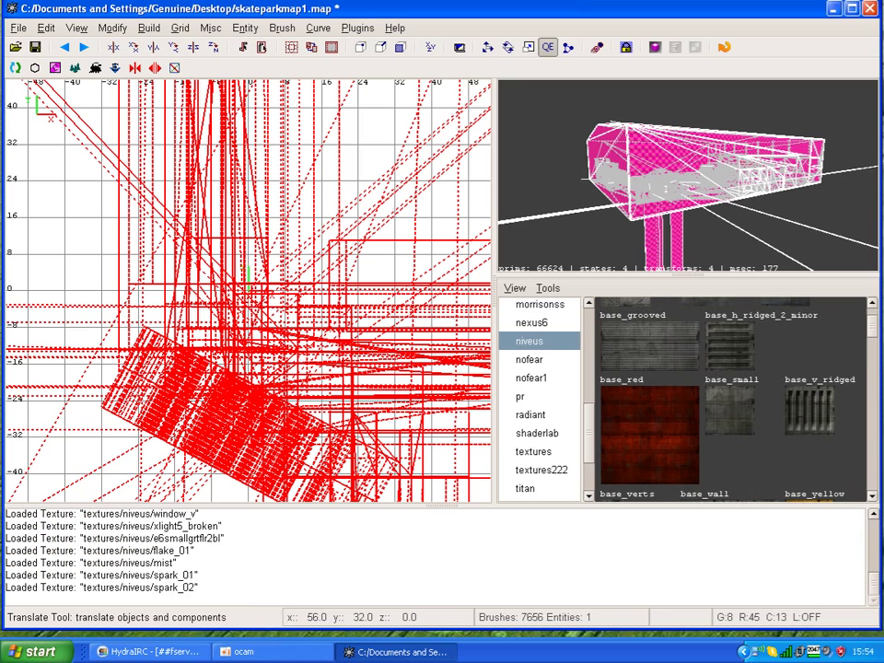
{"action": "left_click", "coordinate": [650, 345]}
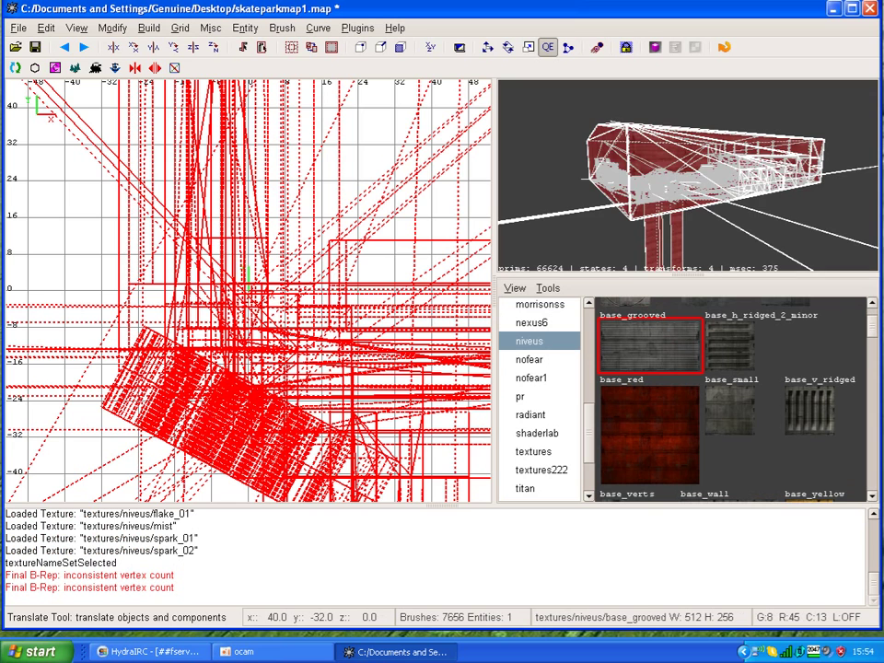
{"action": "key", "text": "Escape"}
Select the thin rail brushes and the crossing diagonal pieces inside the skatepark and apply the niveus base_red texture to them.
{"action": "right_click", "coordinate": [687, 174]}
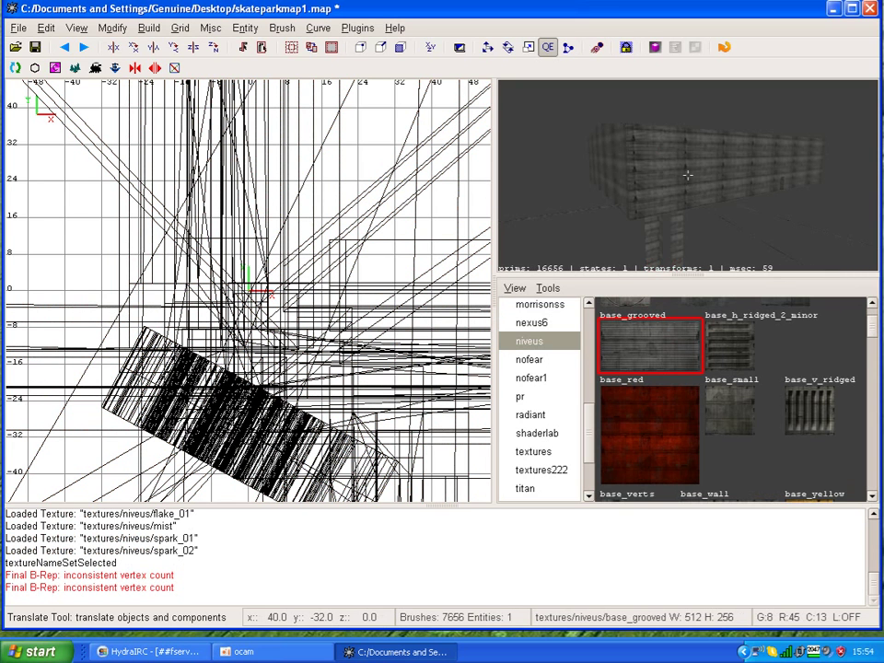
{"action": "key", "text": "Up"}
{"action": "key", "text": "Up"}
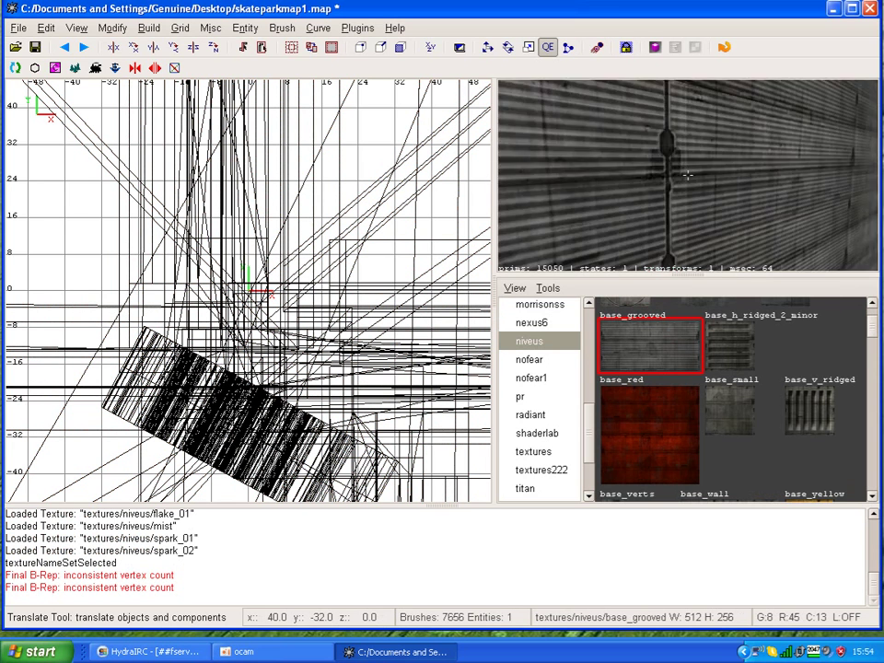
{"action": "key", "text": "Up"}
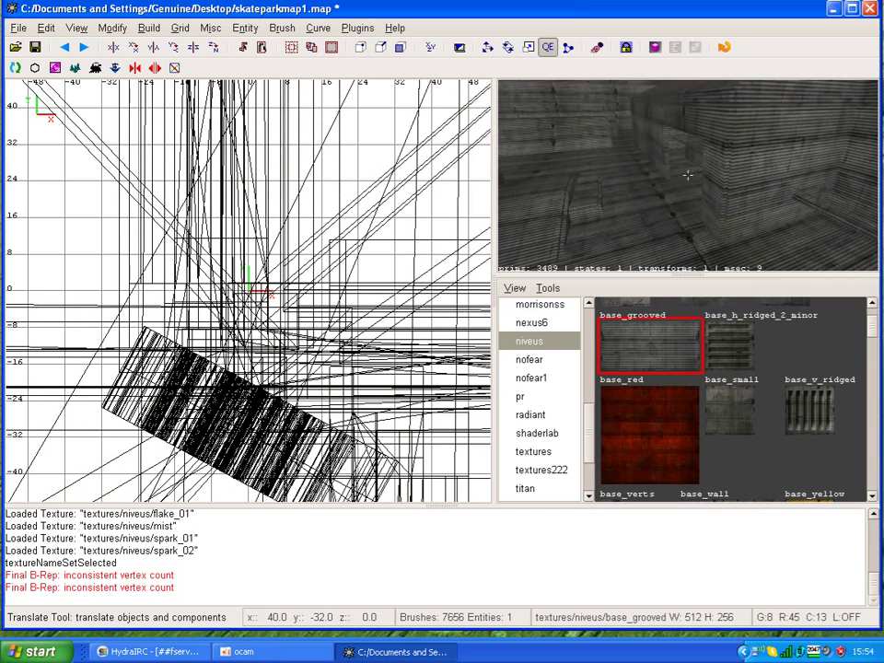
{"action": "key", "text": "Left"}
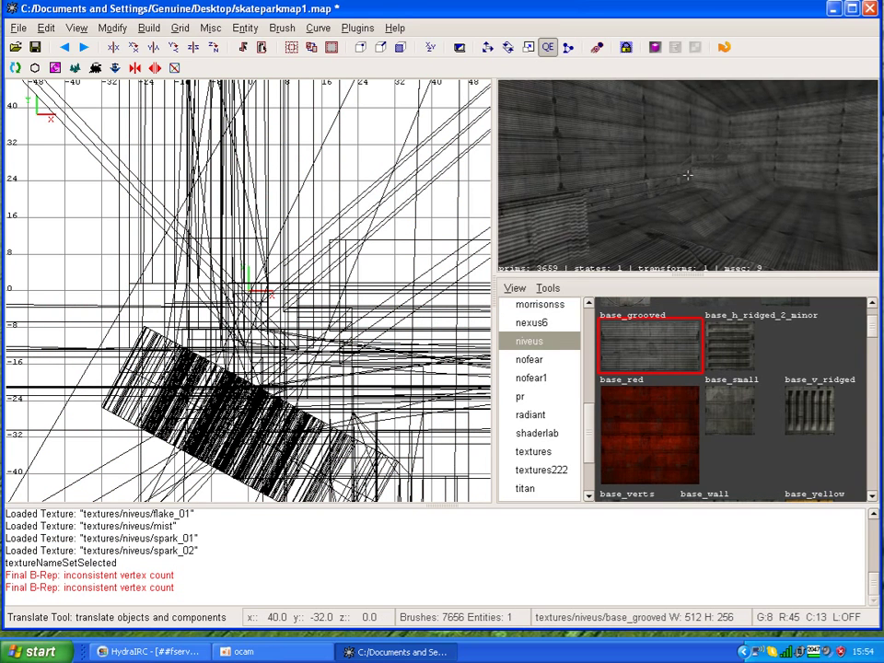
{"action": "key", "text": "Left"}
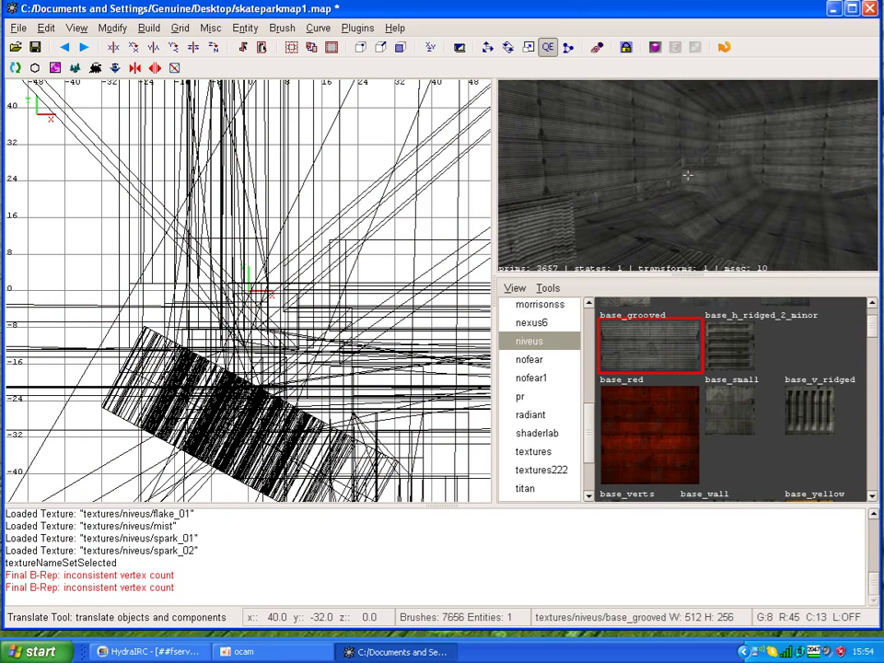
{"action": "key", "text": "Left"}
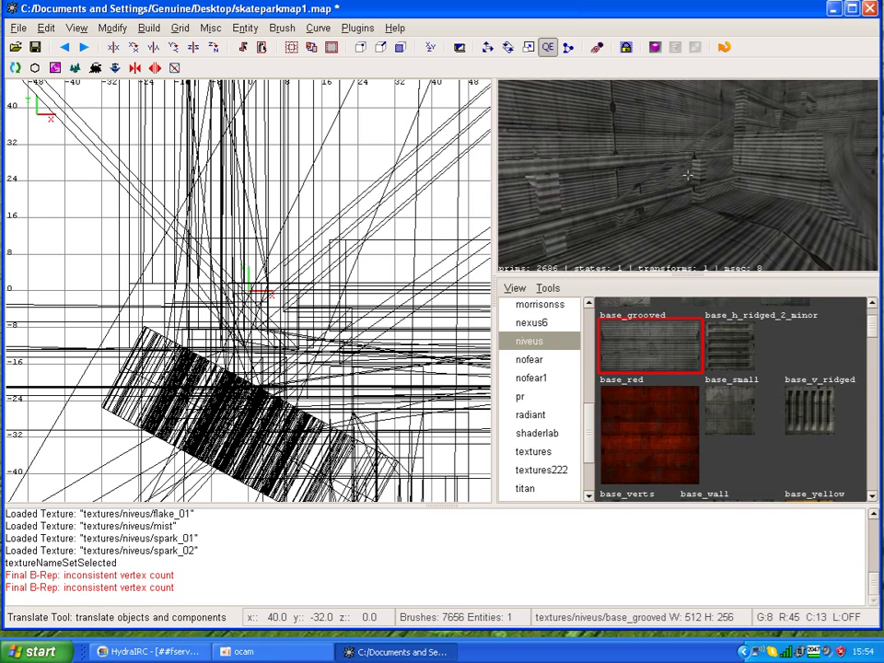
{"action": "key", "text": "Left"}
{"action": "key", "text": "Left"}
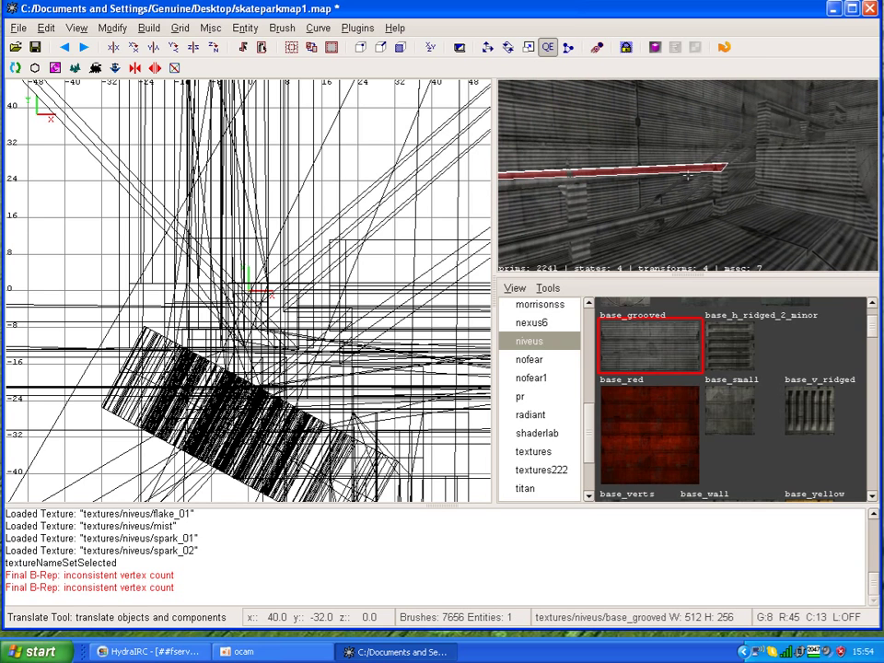
{"action": "key", "text": "Right"}
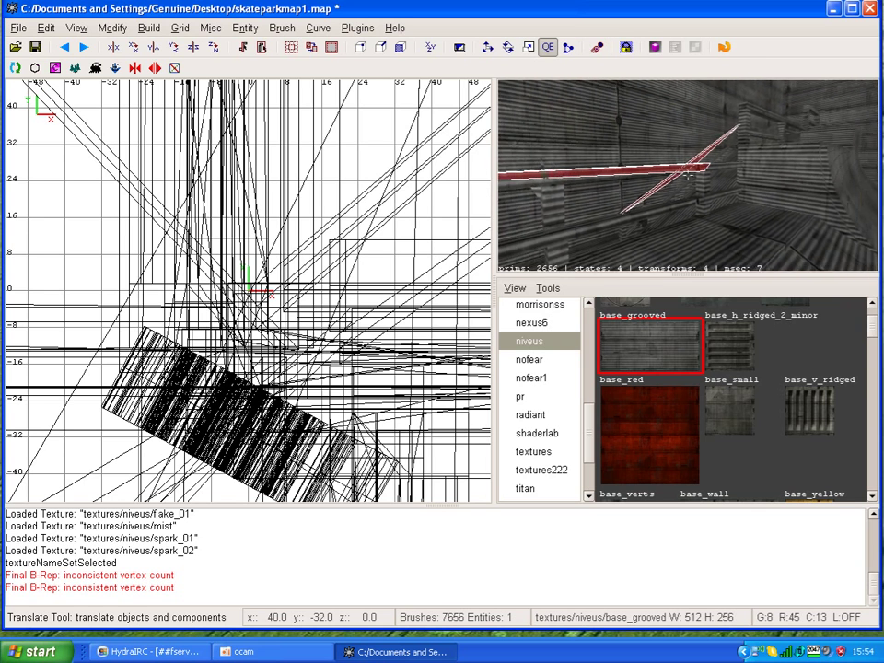
{"action": "key", "text": "Right"}
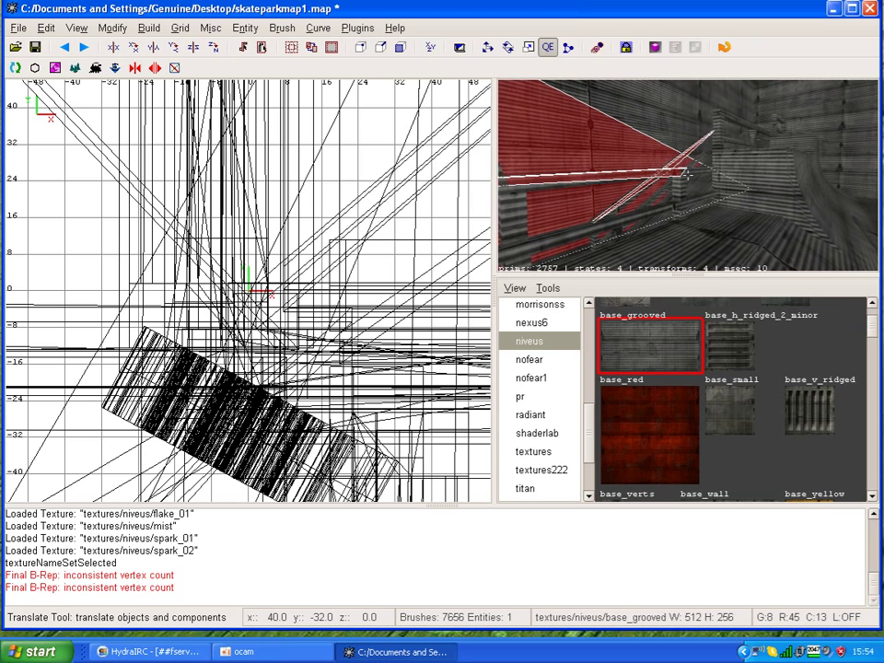
{"action": "key", "text": "Right"}
{"action": "key", "text": "Page_Down"}
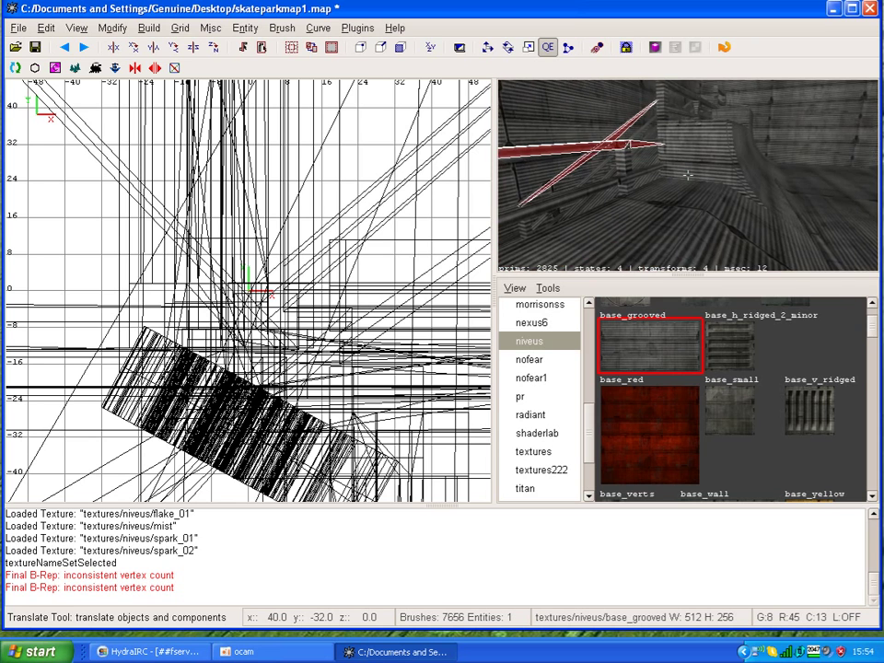
{"action": "key", "text": "Down"}
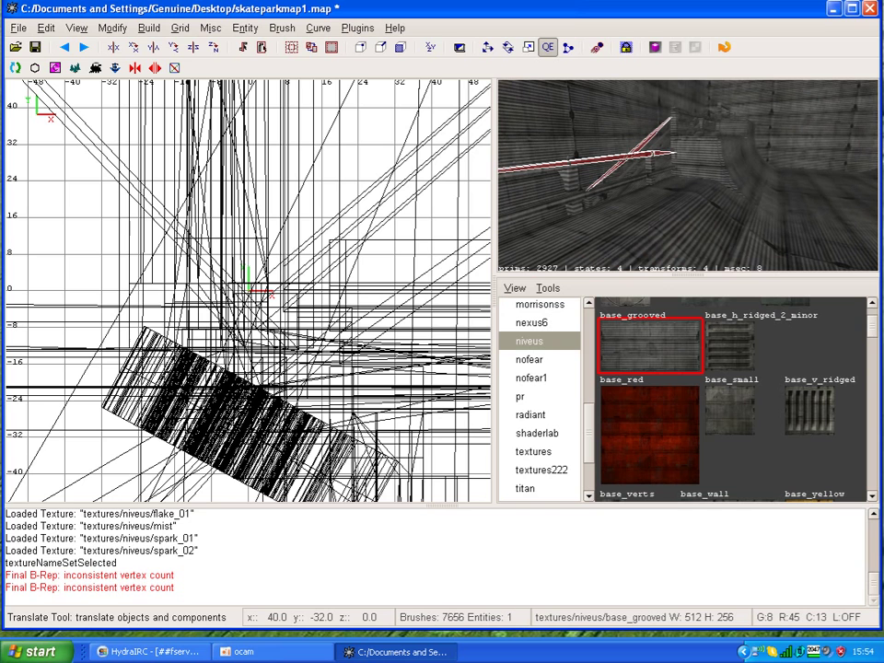
{"action": "left_click", "coordinate": [650, 434]}
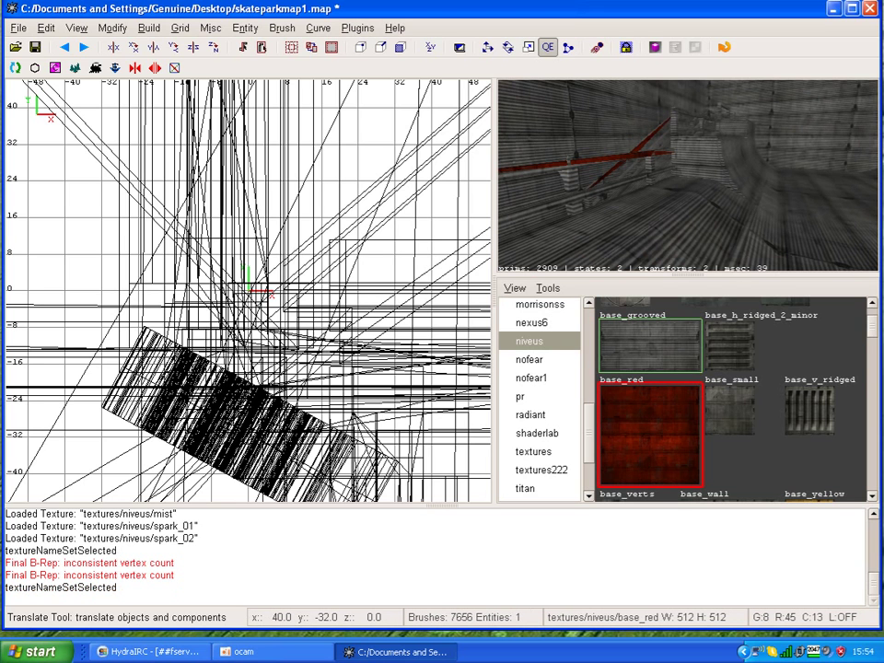
Examine the textured skatepark in the 3D camera view, covering the interior, roof, outer walls and wall opening.
{"action": "key", "text": "Down"}
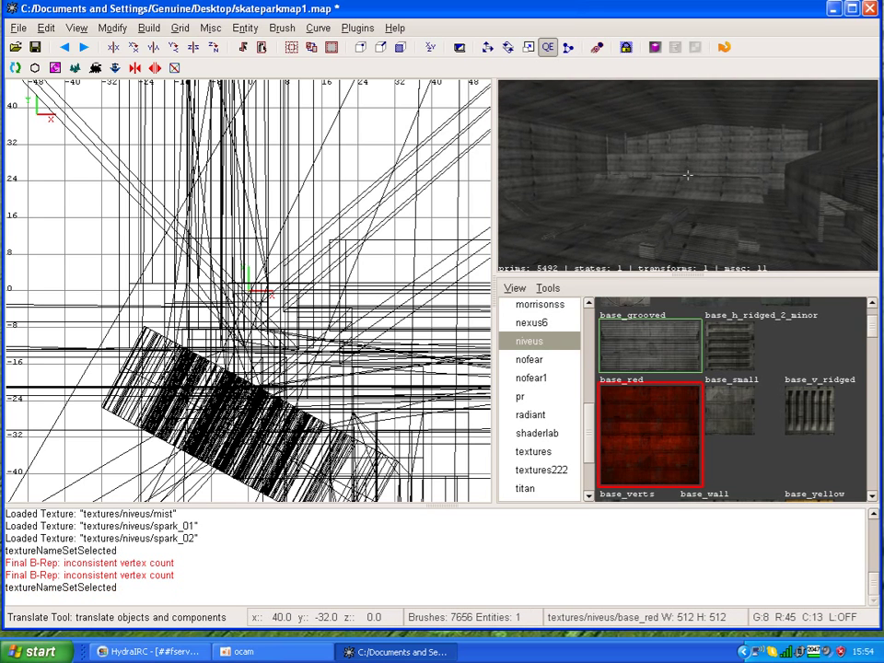
{"action": "right_click_drag", "start_coordinate": [687, 174], "coordinate": [687, 174]}
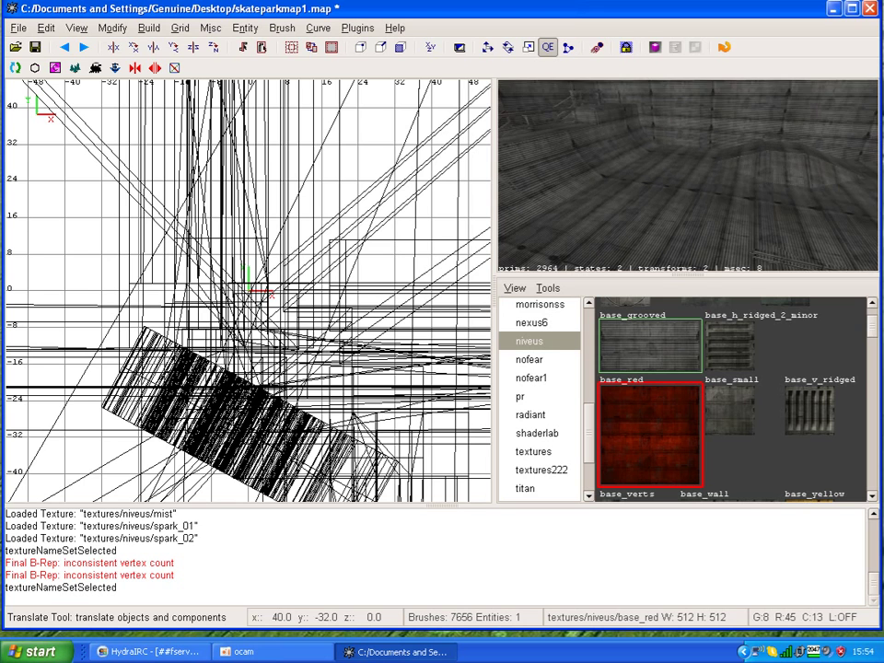
{"action": "key", "text": "Down"}
{"action": "key", "text": "Down"}
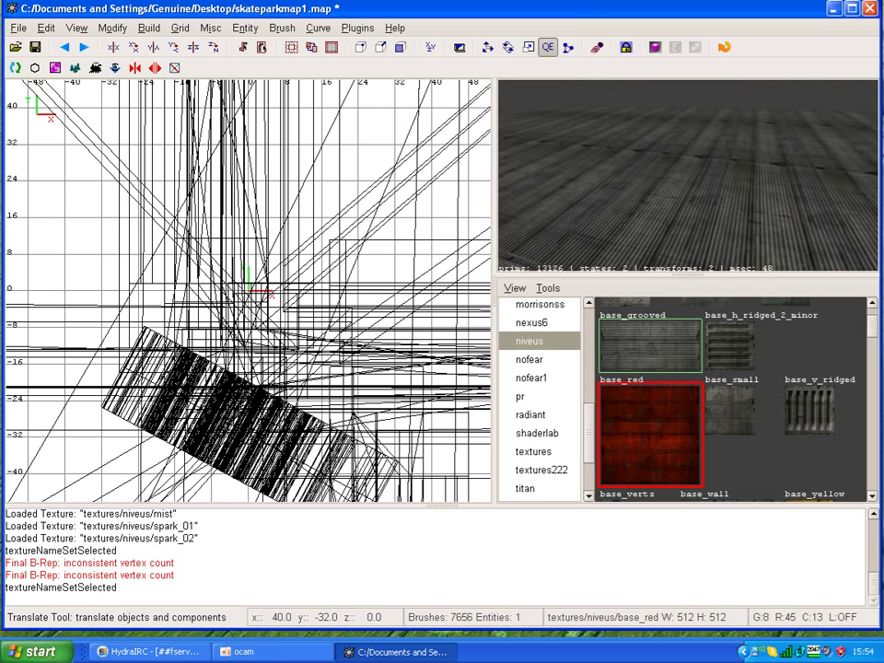
{"action": "key", "text": "Left"}
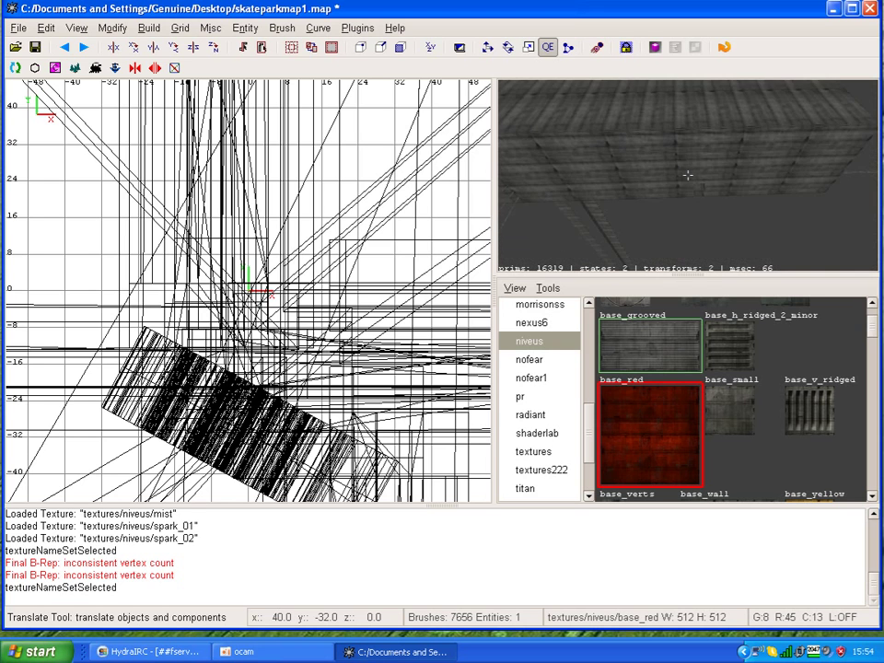
{"action": "key", "text": "Up"}
{"action": "key", "text": "Up"}
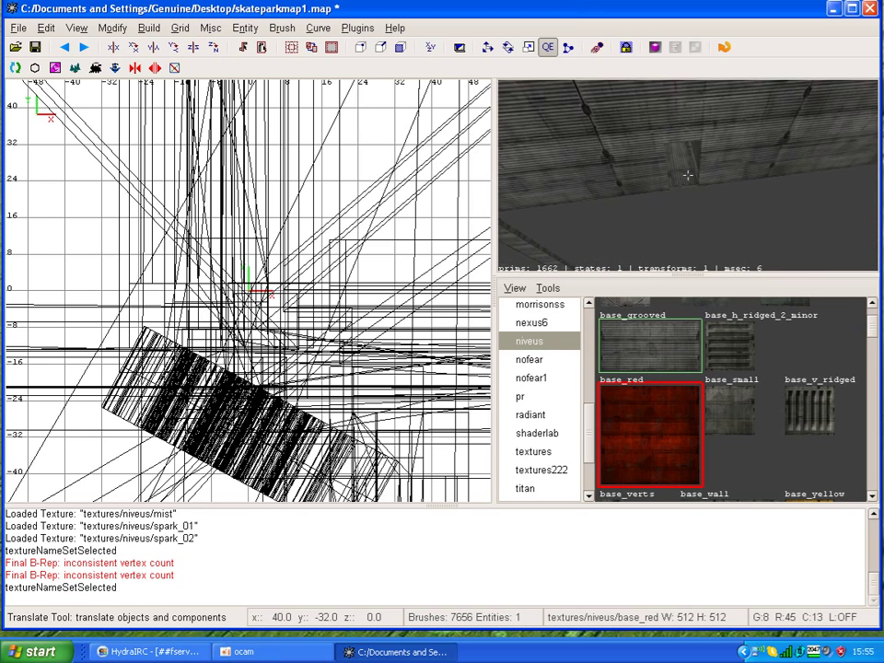
{"action": "key", "text": "Down"}
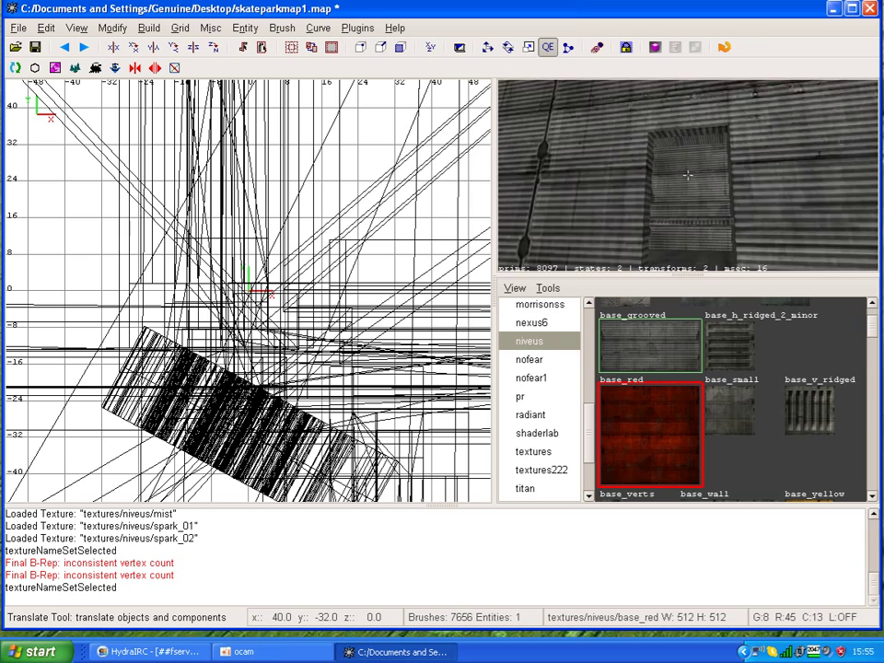
{"action": "key", "text": "Down"}
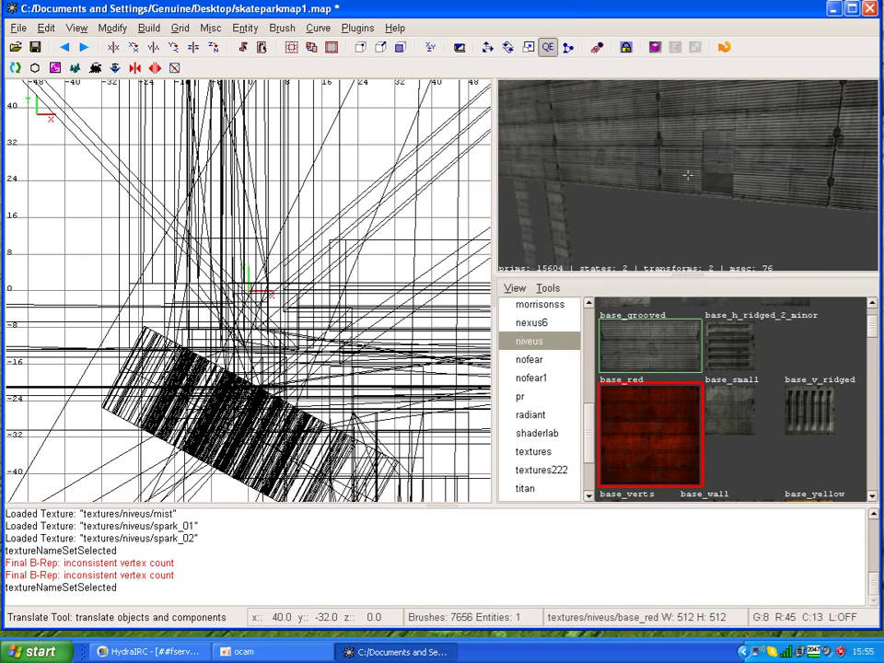
{"action": "key", "text": "Down"}
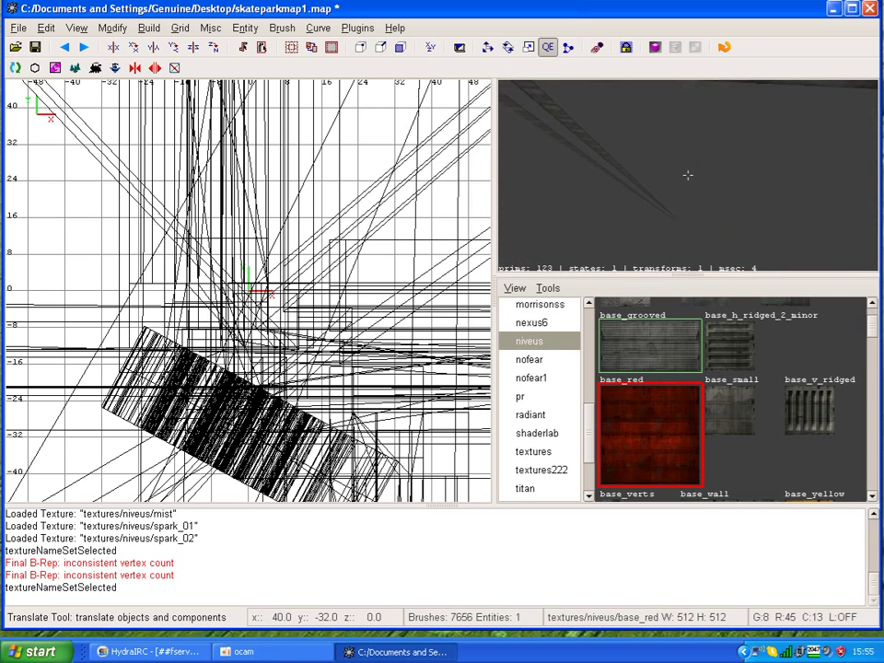
{"action": "key", "text": "Down"}
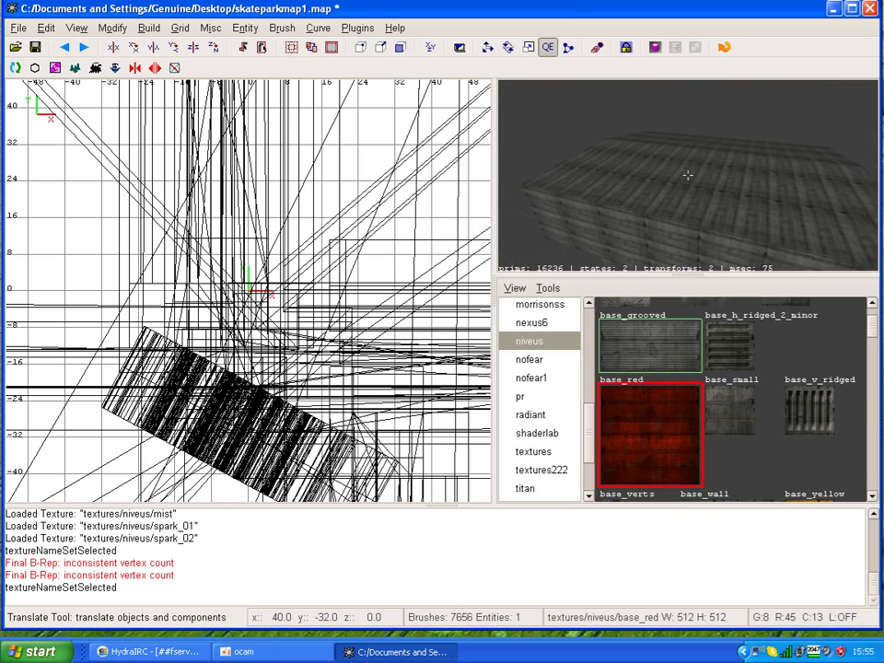
{"action": "key", "text": "Down"}
{"action": "right_click", "coordinate": [688, 175]}
{"action": "key", "text": "Up"}
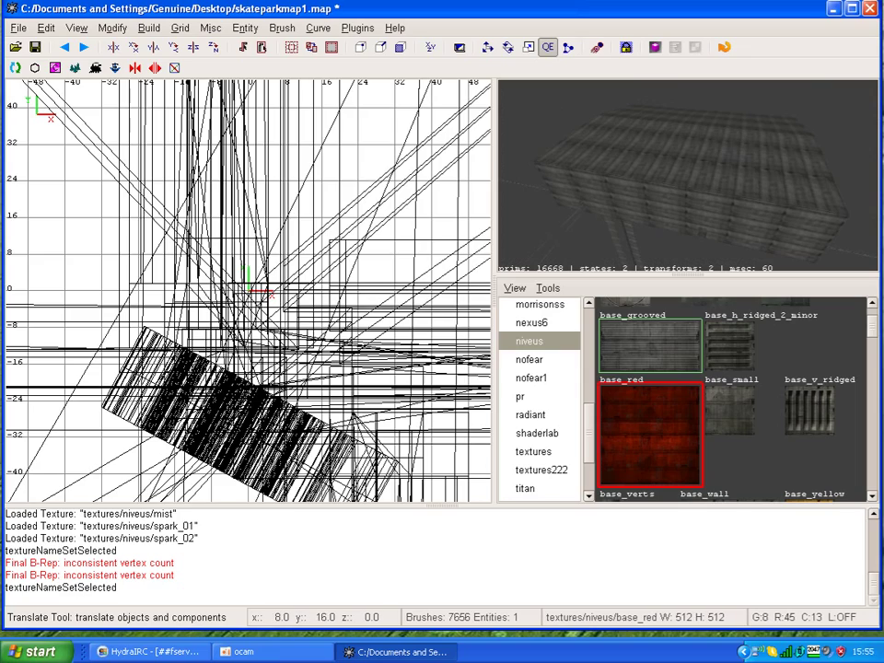
Choose the base_h_ridged_2_minor texture and draw a new brush in the top view, spanning the skatepark's width over its lower-Y half.
{"action": "scroll", "coordinate": [253, 244], "scroll_direction": "down", "scroll_amount": 15}
{"action": "key", "text": "Delete"}
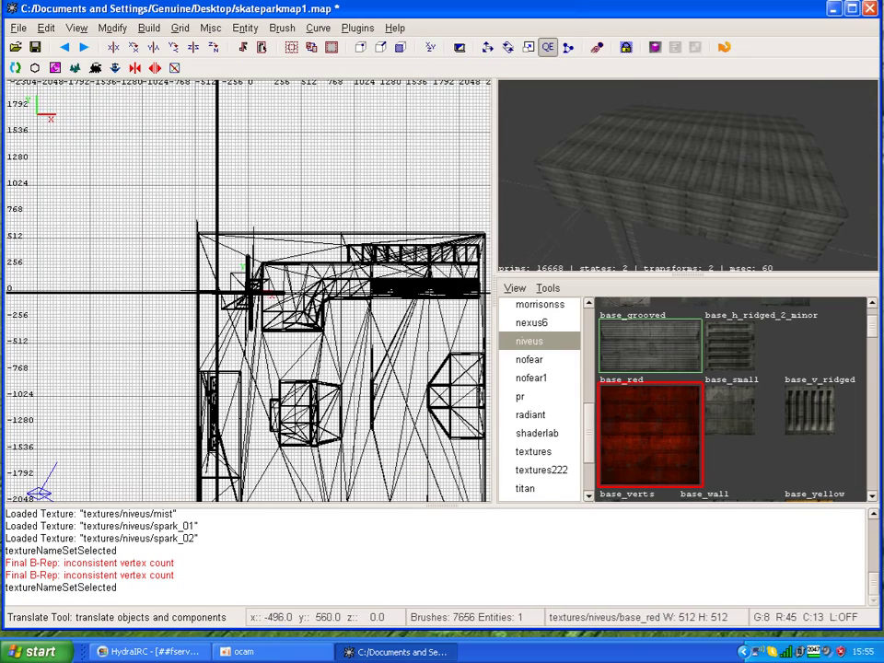
{"action": "left_click", "coordinate": [730, 346]}
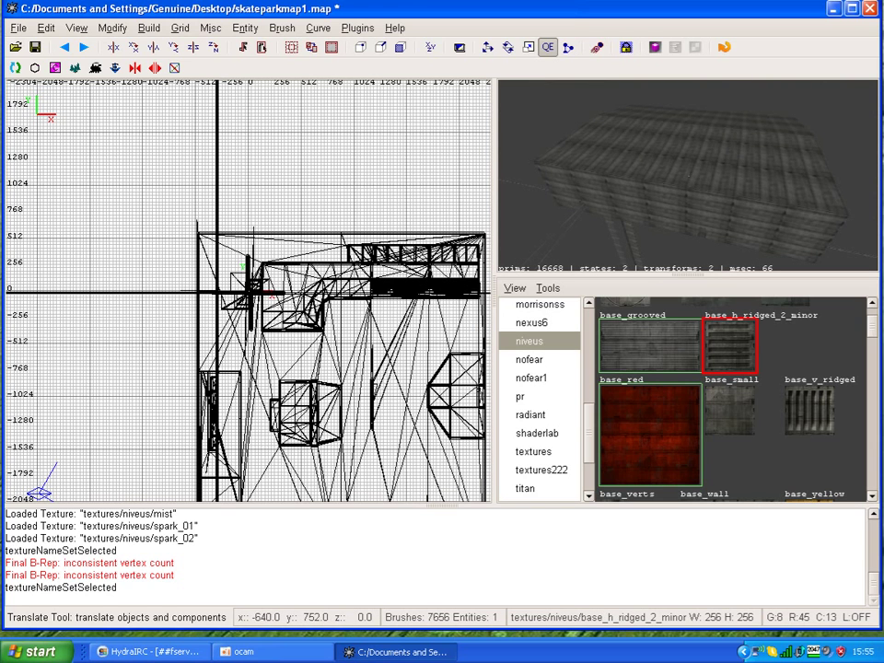
{"action": "mouse_move", "coordinate": [182, 214]}
{"action": "left_mouse_down"}
{"action": "mouse_move", "coordinate": [251, 287]}
{"action": "mouse_move", "coordinate": [338, 347]}
{"action": "mouse_move", "coordinate": [371, 420]}
{"action": "mouse_move", "coordinate": [437, 497]}
{"action": "mouse_move", "coordinate": [444, 349]}
{"action": "mouse_move", "coordinate": [423, 77]}
{"action": "mouse_move", "coordinate": [494, 313]}
{"action": "mouse_move", "coordinate": [494, 378]}
{"action": "mouse_move", "coordinate": [111, 356]}
{"action": "mouse_move", "coordinate": [4, 362]}
{"action": "left_mouse_up"}
{"action": "mouse_move", "coordinate": [183, 361]}
{"action": "left_mouse_down"}
{"action": "mouse_move", "coordinate": [16, 365]}
{"action": "mouse_move", "coordinate": [119, 374]}
{"action": "mouse_move", "coordinate": [320, 474]}
{"action": "mouse_move", "coordinate": [343, 474]}
{"action": "mouse_move", "coordinate": [401, 503]}
{"action": "mouse_move", "coordinate": [411, 365]}
{"action": "mouse_move", "coordinate": [469, 425]}
{"action": "left_mouse_up"}
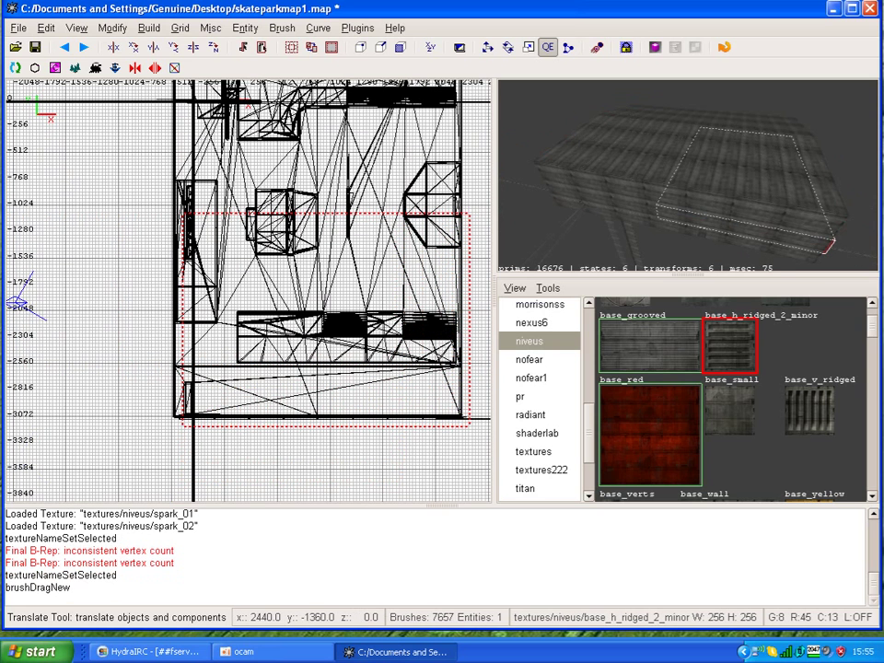
Scale the new brush by 7 in Z, and in Y by 3.2 followed by 0.6.
{"action": "left_click", "coordinate": [528, 47]}
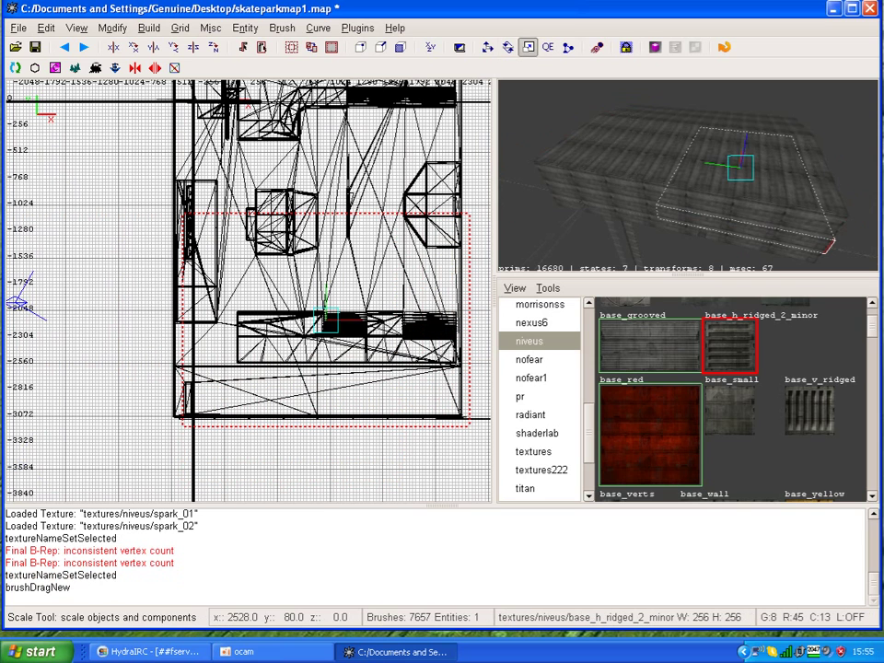
{"action": "mouse_move", "coordinate": [745, 140]}
{"action": "left_mouse_down"}
{"action": "mouse_move", "coordinate": [751, 61]}
{"action": "mouse_move", "coordinate": [748, 101]}
{"action": "mouse_move", "coordinate": [749, 71]}
{"action": "left_mouse_up"}
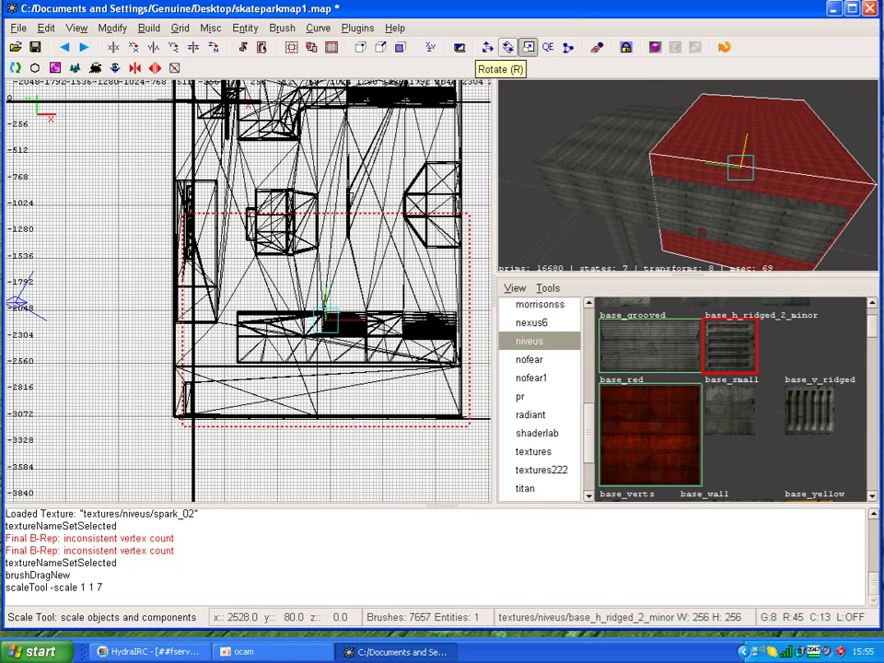
{"action": "left_click_drag", "start_coordinate": [708, 164], "coordinate": [633, 156]}
{"action": "right_click", "coordinate": [635, 157]}
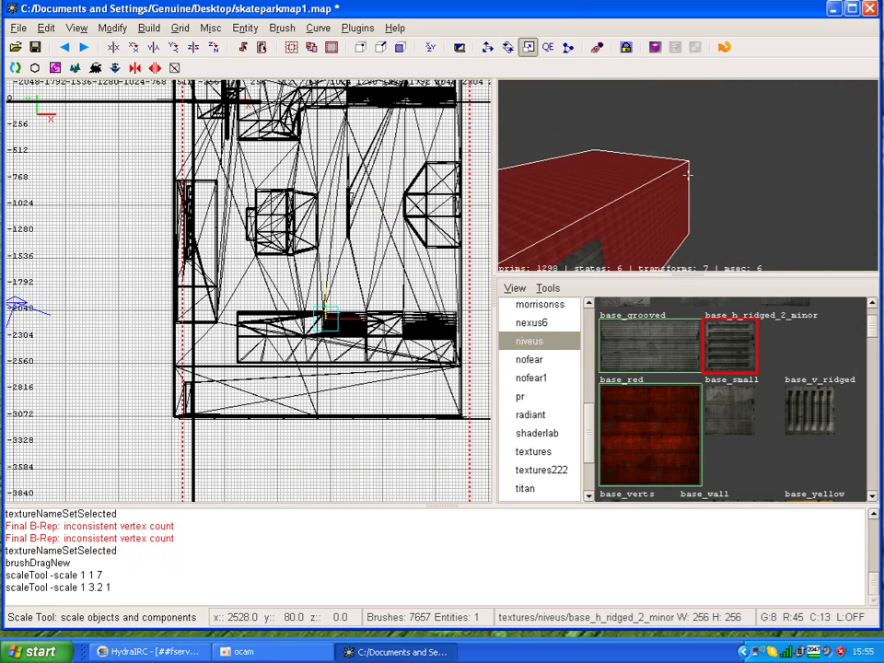
{"action": "key", "text": "Right"}
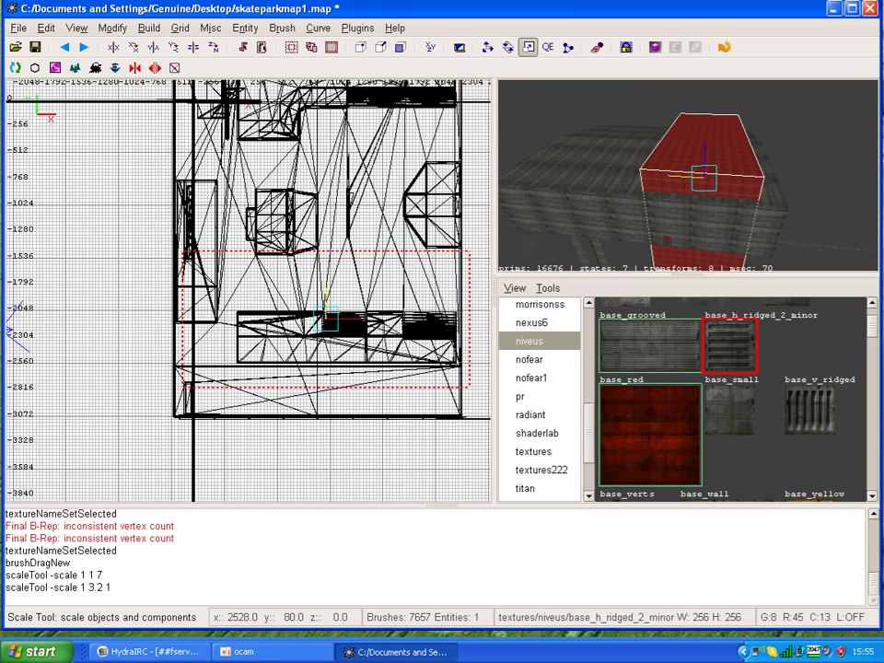
{"action": "left_click_drag", "start_coordinate": [561, 174], "coordinate": [683, 175]}
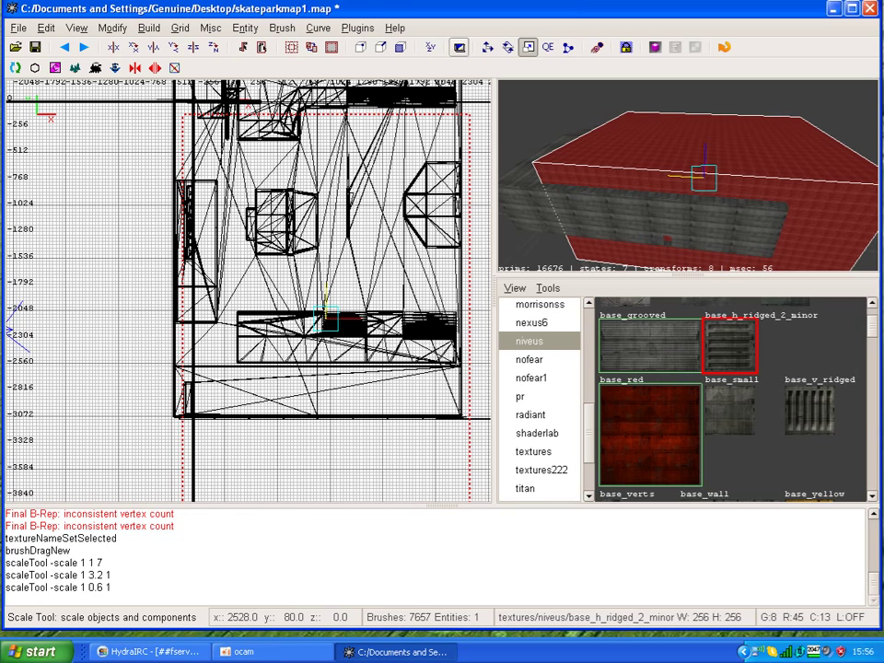
Move the scaled brush 960 units along Y so it encloses the skatepark building.
{"action": "key", "text": "w"}
{"action": "left_click_drag", "start_coordinate": [326, 290], "coordinate": [326, 190]}
{"action": "right_click", "coordinate": [688, 172]}
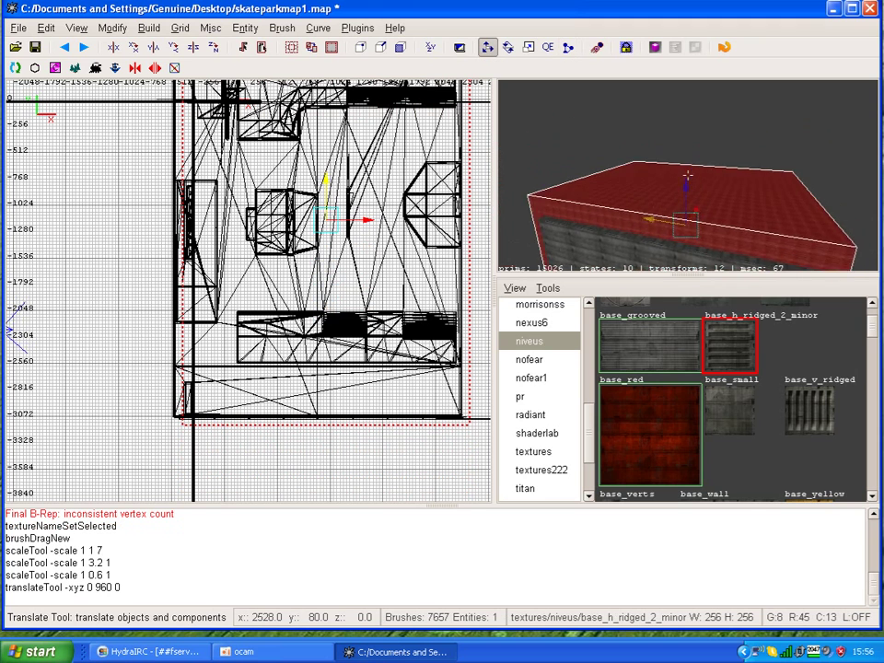
Examine the enclosing brush in the 3D camera view, checking its outer sides and corners against the skatepark building.
{"action": "key", "text": "Up"}
{"action": "key", "text": "Down"}
{"action": "key", "text": "Up"}
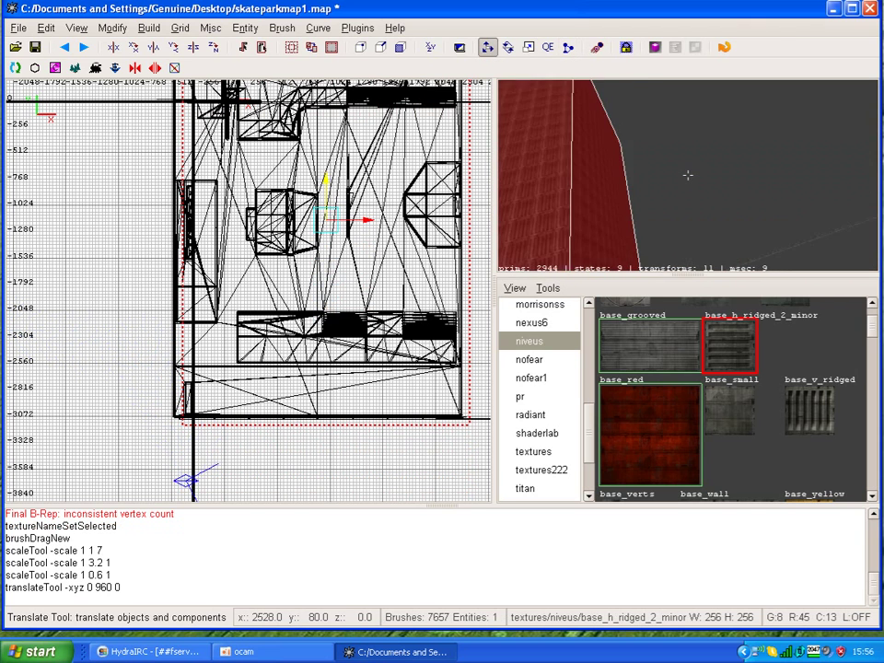
{"action": "key", "text": "Up"}
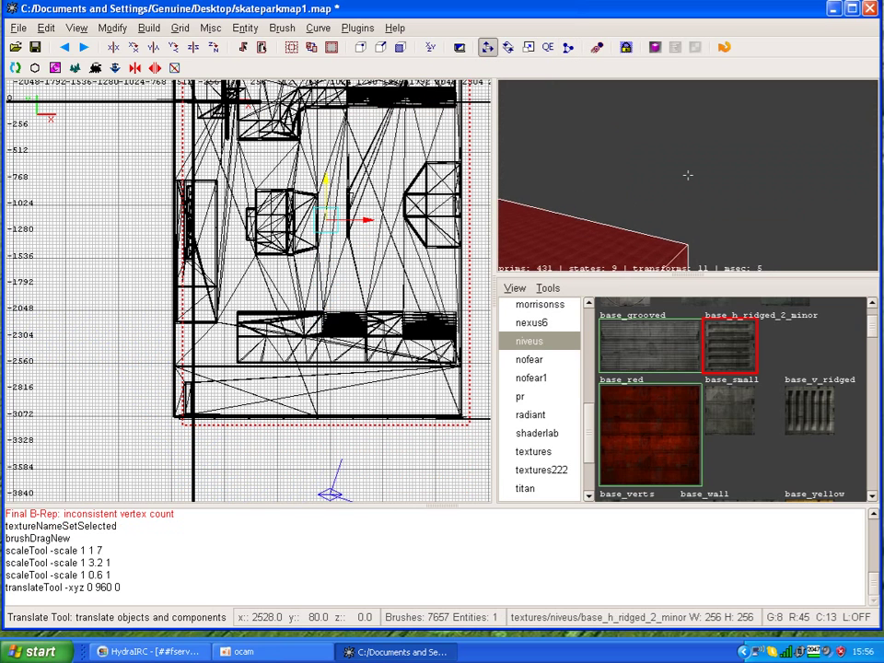
{"action": "key", "text": "Up"}
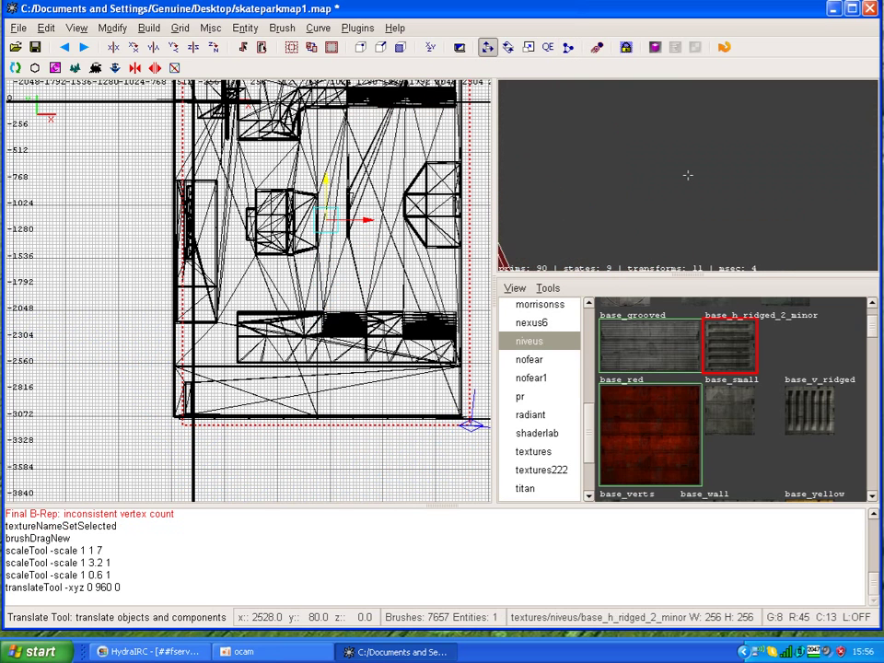
{"action": "key", "text": "Down"}
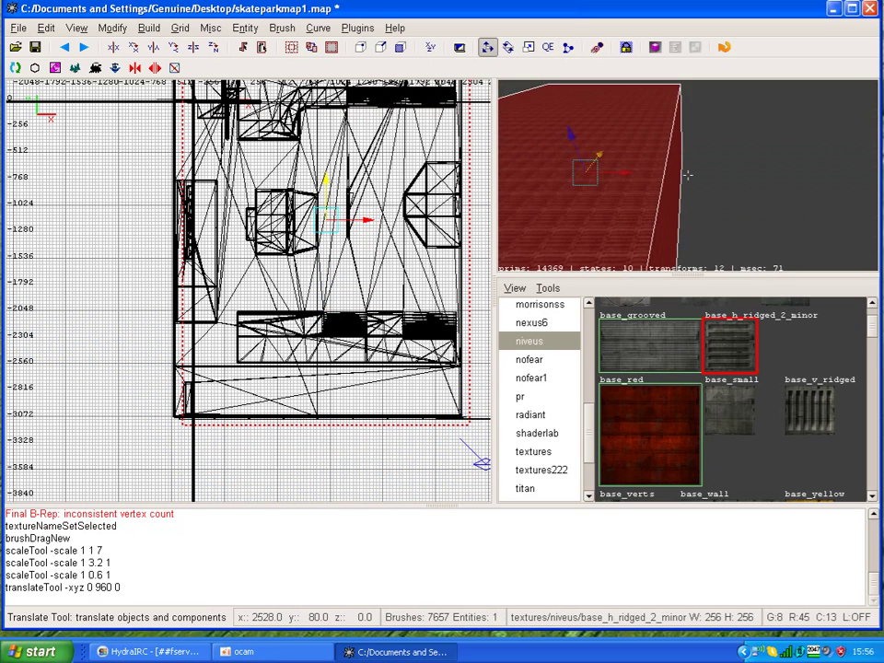
{"action": "key", "text": "Up"}
{"action": "key", "text": "Up"}
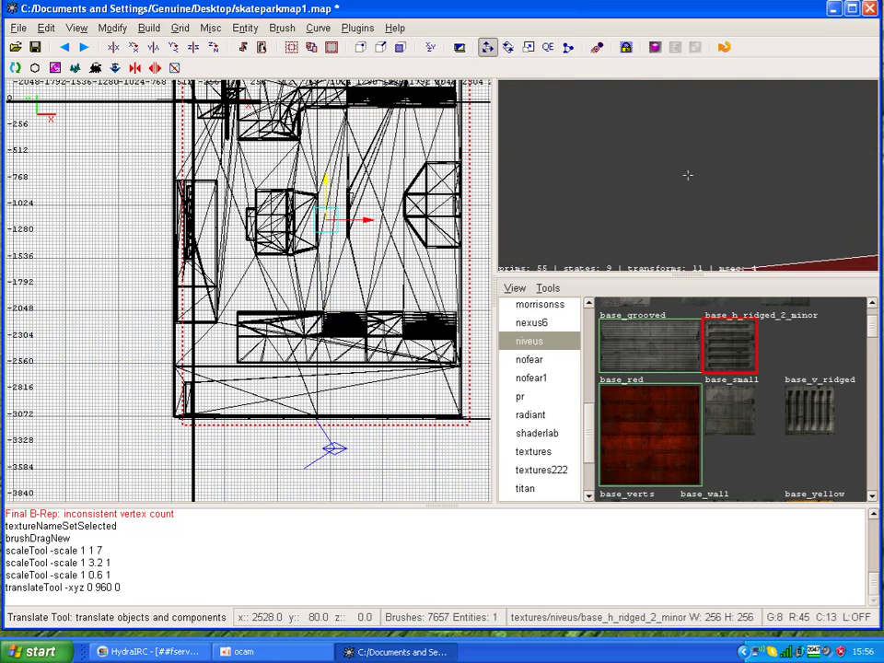
{"action": "key", "text": "Down"}
{"action": "key", "text": "Up"}
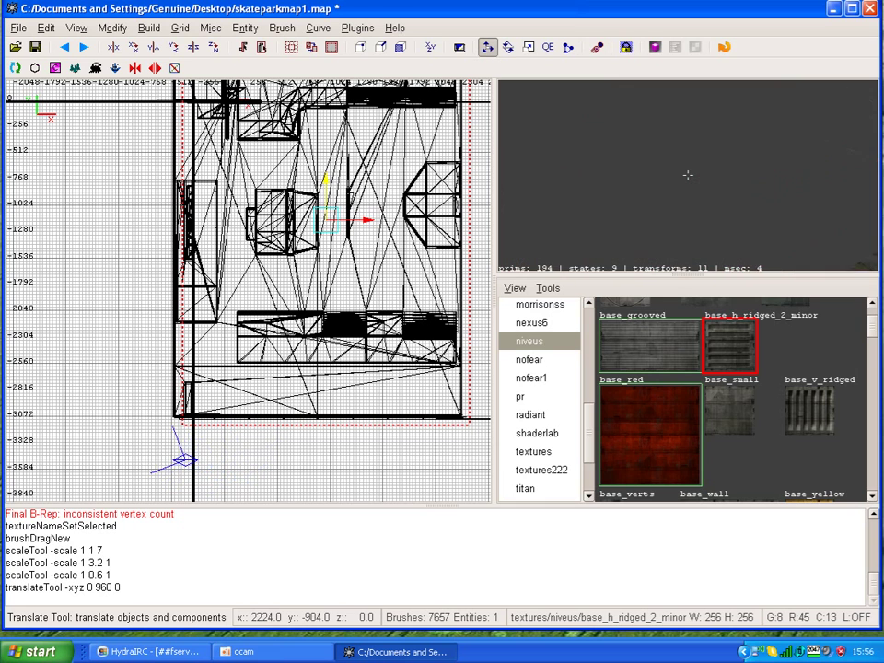
Scale the enclosing brush by 1.4 in X.
{"action": "right_click", "coordinate": [687, 175]}
{"action": "key", "text": "Down"}
{"action": "key", "text": "Down"}
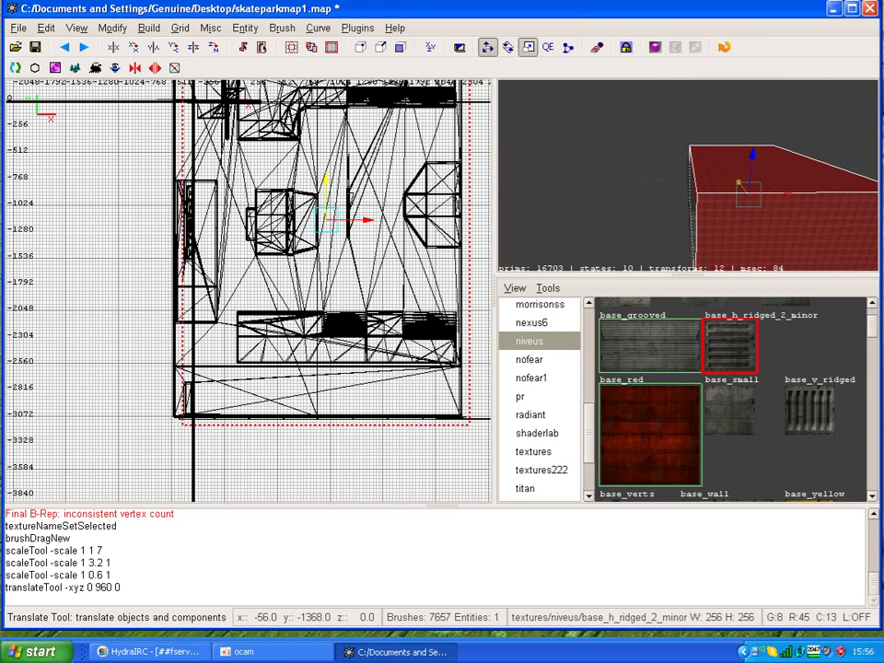
{"action": "key", "text": "r"}
{"action": "mouse_move", "coordinate": [775, 194]}
{"action": "left_mouse_down"}
{"action": "mouse_move", "coordinate": [814, 194]}
{"action": "mouse_move", "coordinate": [765, 195]}
{"action": "mouse_move", "coordinate": [787, 195]}
{"action": "left_mouse_up"}
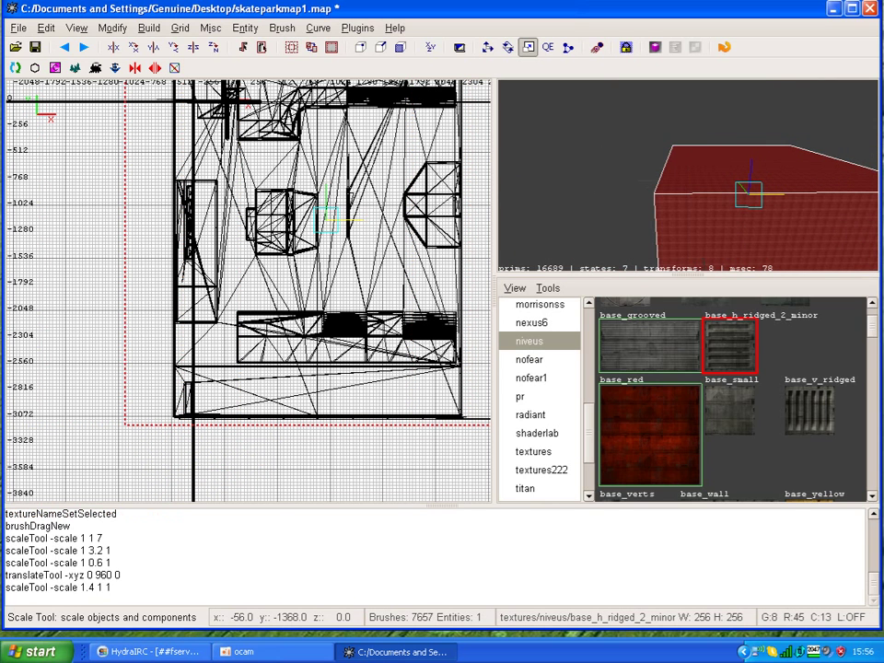
Turn the enclosing brush into a hollow box around the skatepark with CSG Make Hollow.
{"action": "left_click", "coordinate": [282, 28]}
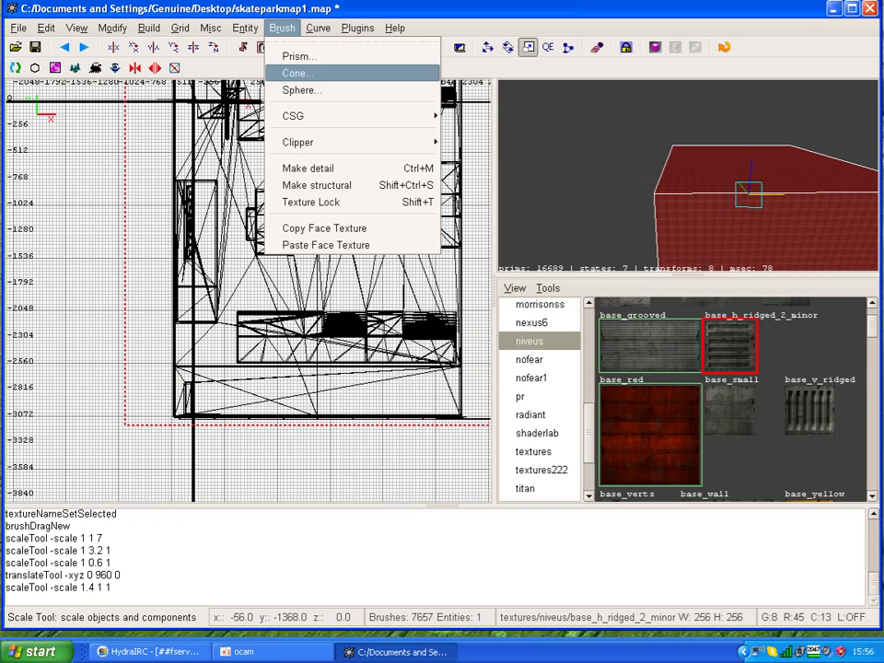
{"action": "mouse_move", "coordinate": [318, 143]}
{"action": "mouse_move", "coordinate": [292, 117]}
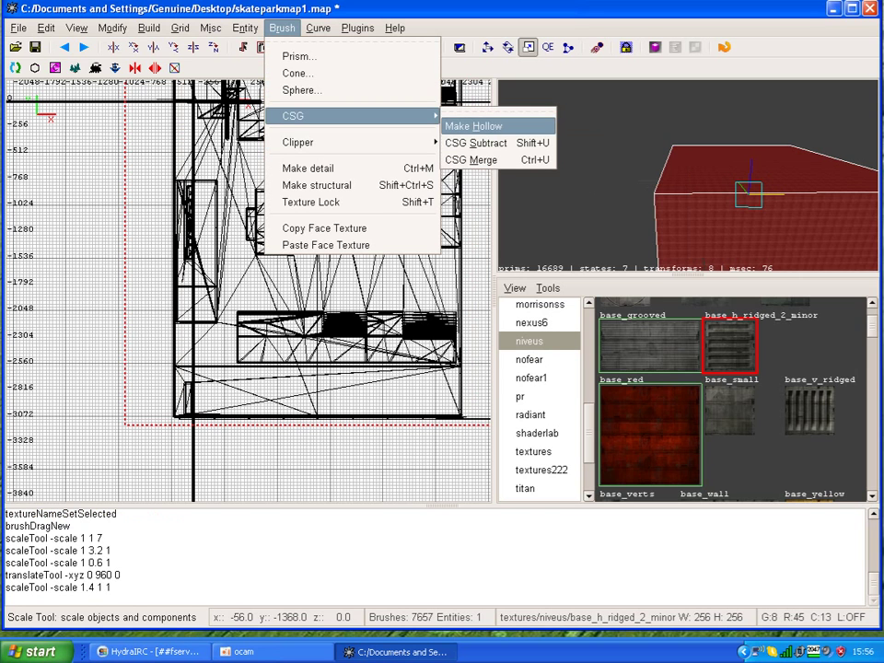
{"action": "left_click", "coordinate": [473, 124]}
Examine the hollowed enclosure and the skatepark interior in the 3D camera view, covering walls, floor and ramps.
{"action": "key", "text": "Up"}
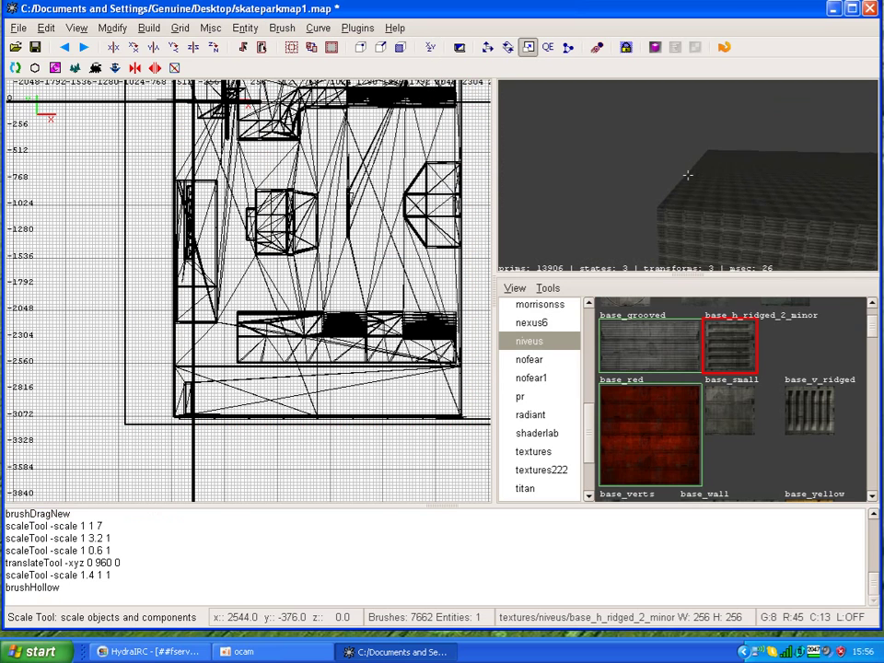
{"action": "key", "text": "Up"}
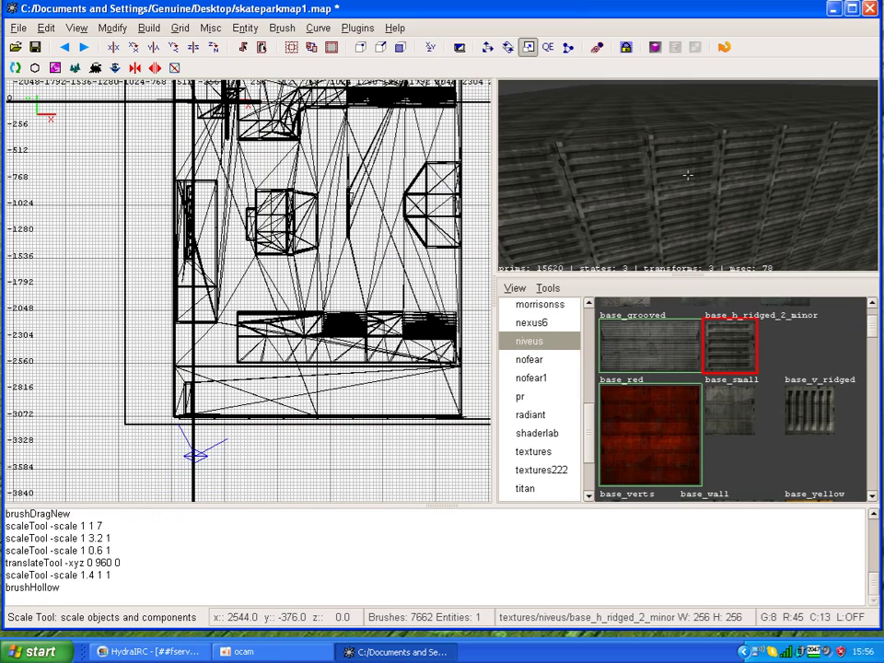
{"action": "key", "text": "Up"}
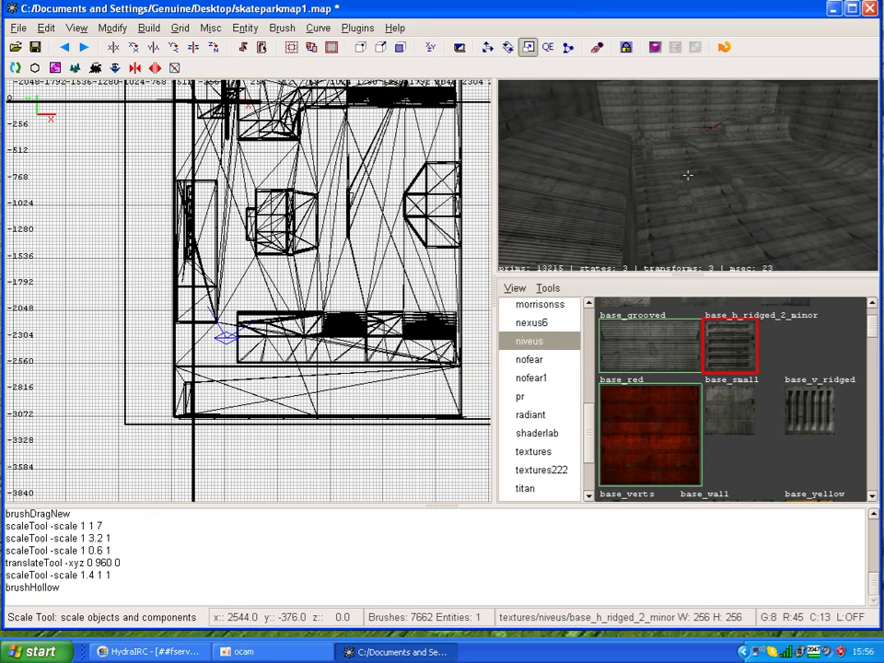
{"action": "key", "text": "Down"}
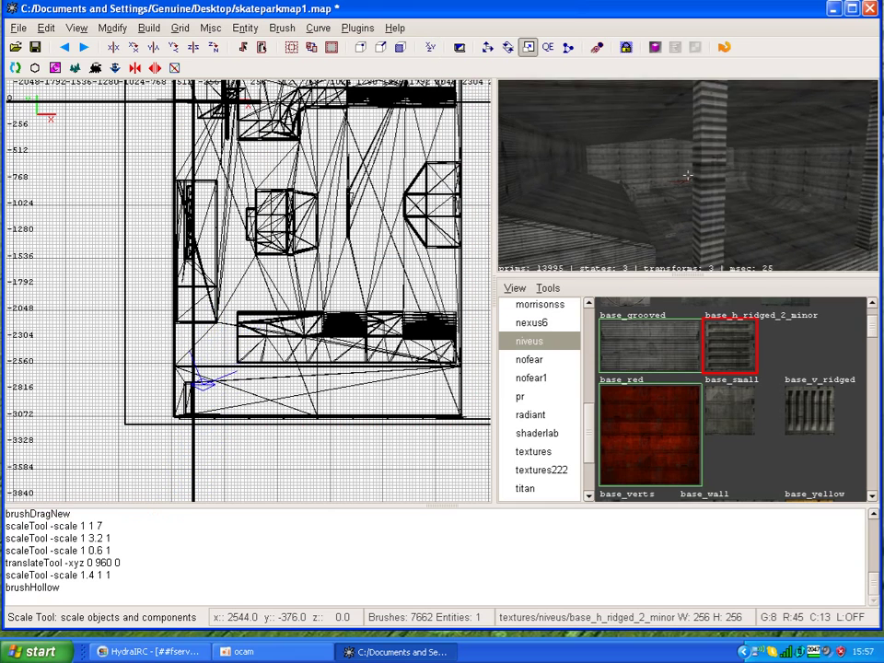
{"action": "key", "text": "Up"}
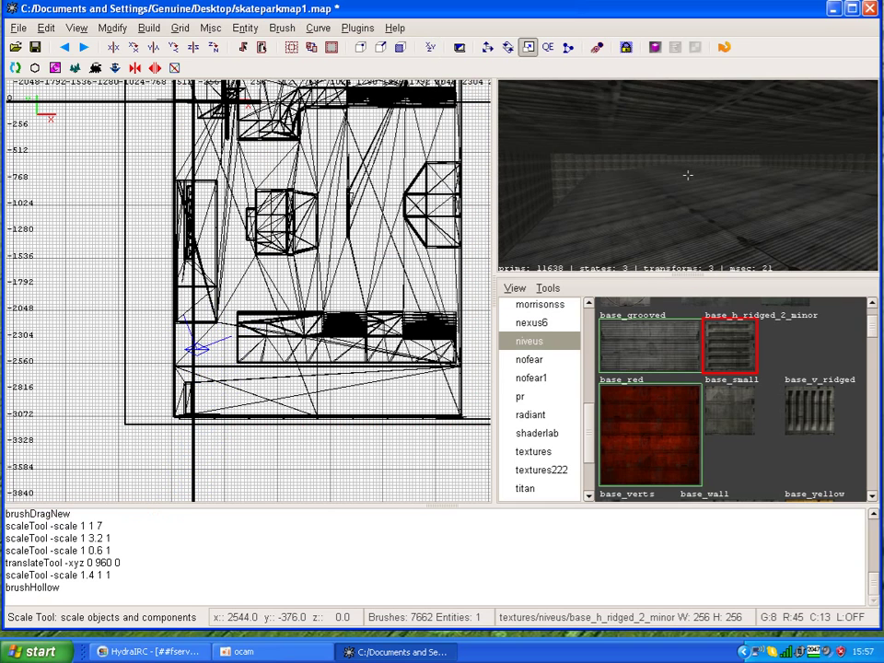
{"action": "key", "text": "Up"}
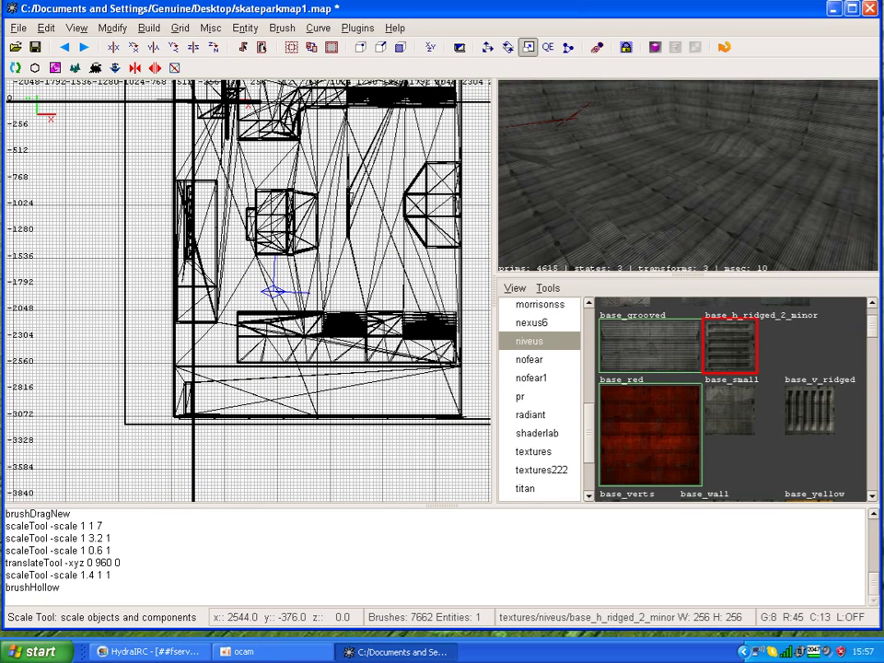
{"action": "key", "text": "Up"}
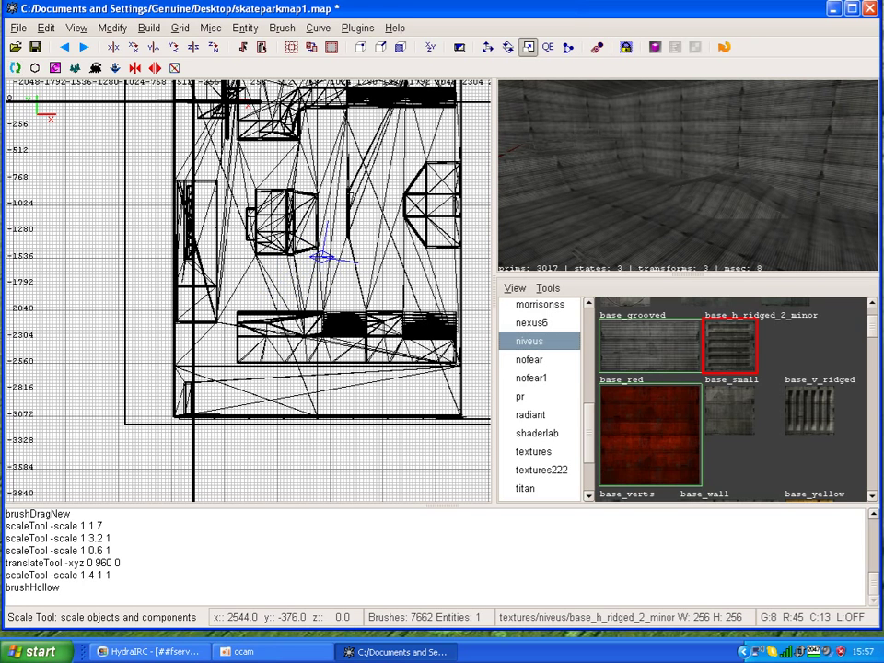
{"action": "left_click", "coordinate": [708, 192], "text": "shift"}
{"action": "right_click", "coordinate": [688, 175]}
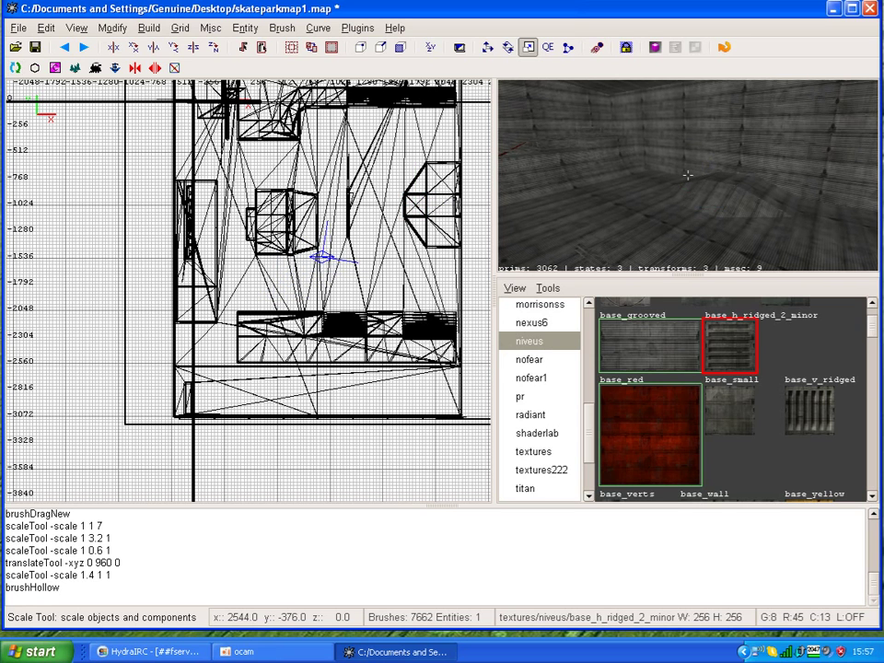
{"action": "key", "text": "Up"}
{"action": "key", "text": "Left"}
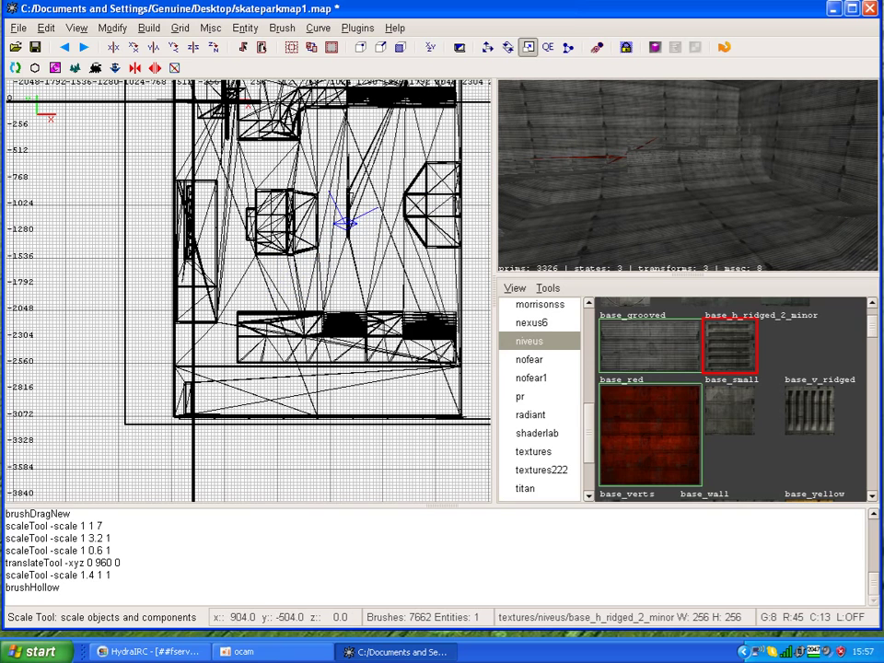
Place an info_alien_intermission entity in the middle of the skatepark at about X 1064, Y -1000, then inspect and deselect it.
{"action": "right_click", "coordinate": [332, 203]}
{"action": "mouse_move", "coordinate": [368, 228]}
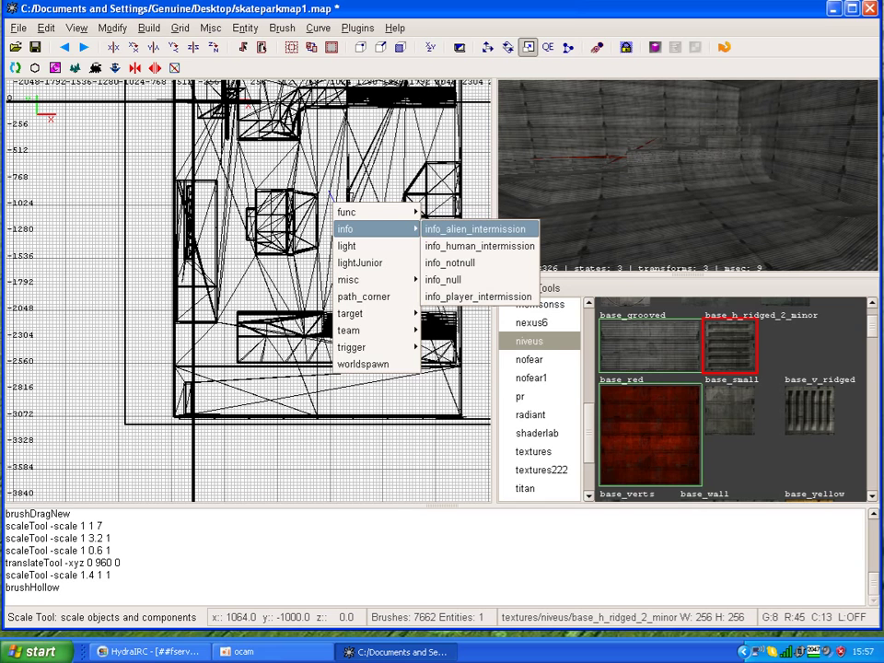
{"action": "left_click", "coordinate": [474, 229]}
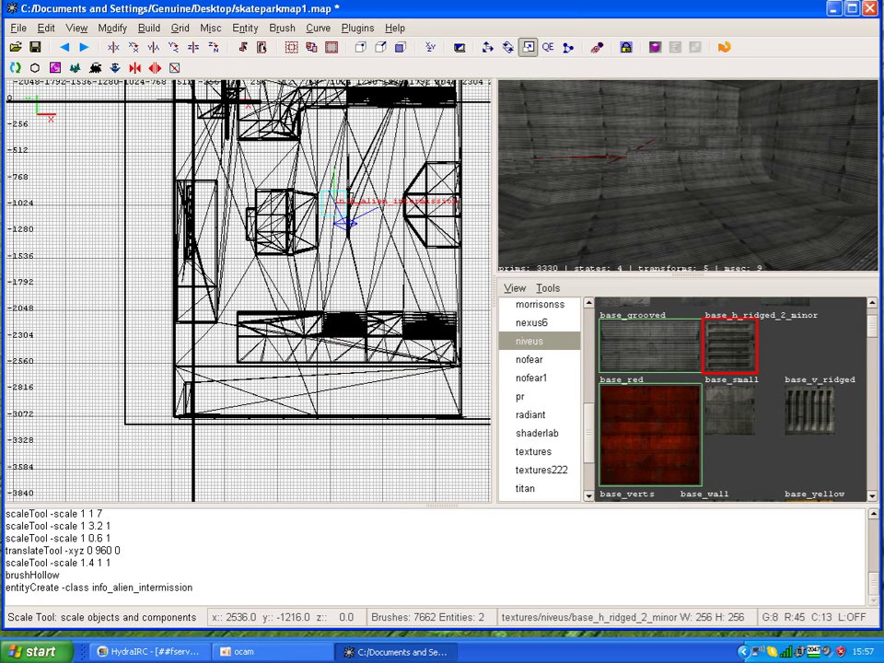
{"action": "right_click", "coordinate": [688, 175]}
{"action": "key", "text": "Down"}
{"action": "key", "text": "Down"}
{"action": "key", "text": "Up"}
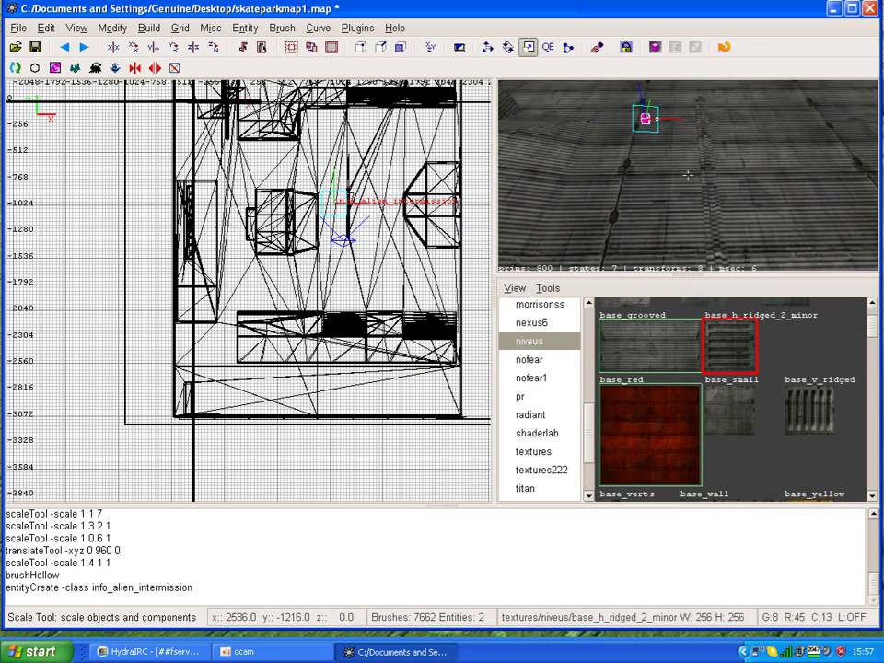
{"action": "key", "text": "Up"}
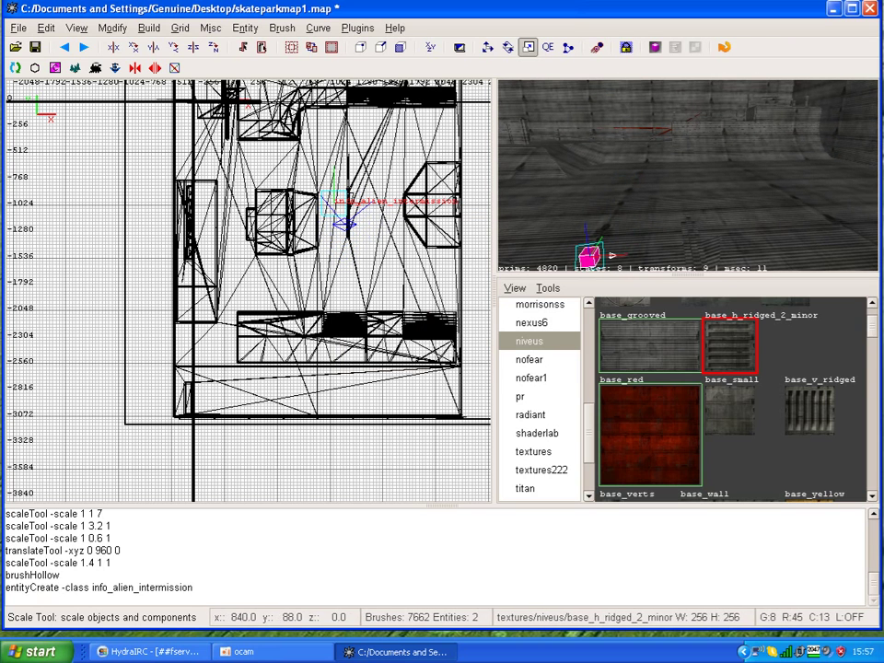
{"action": "key", "text": "Escape"}
Add an info_human_intermission entity at about X 864, Y 56 and an info_player_intermission entity at about X 872, Y -1984.
{"action": "right_click", "coordinate": [314, 95]}
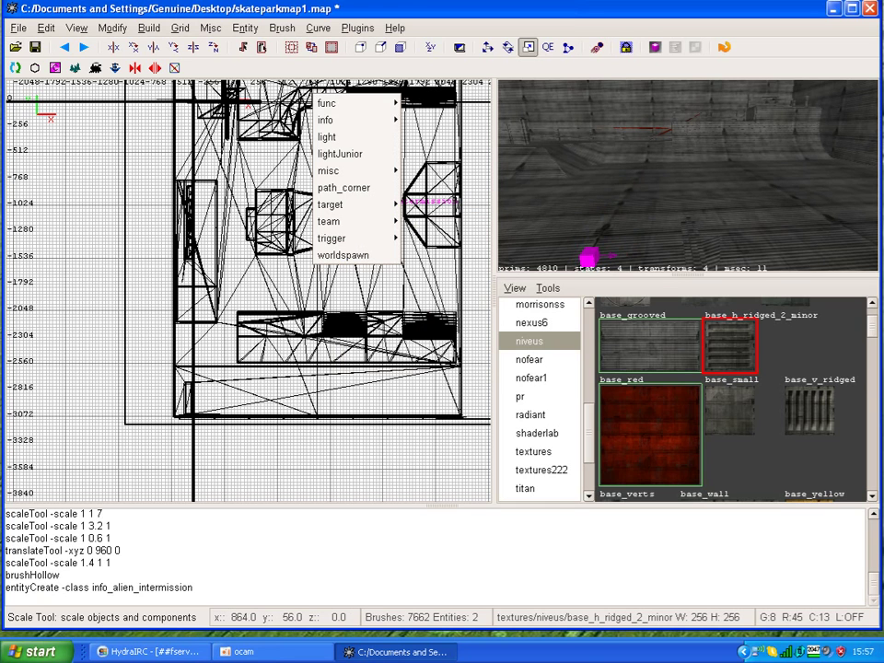
{"action": "mouse_move", "coordinate": [355, 120]}
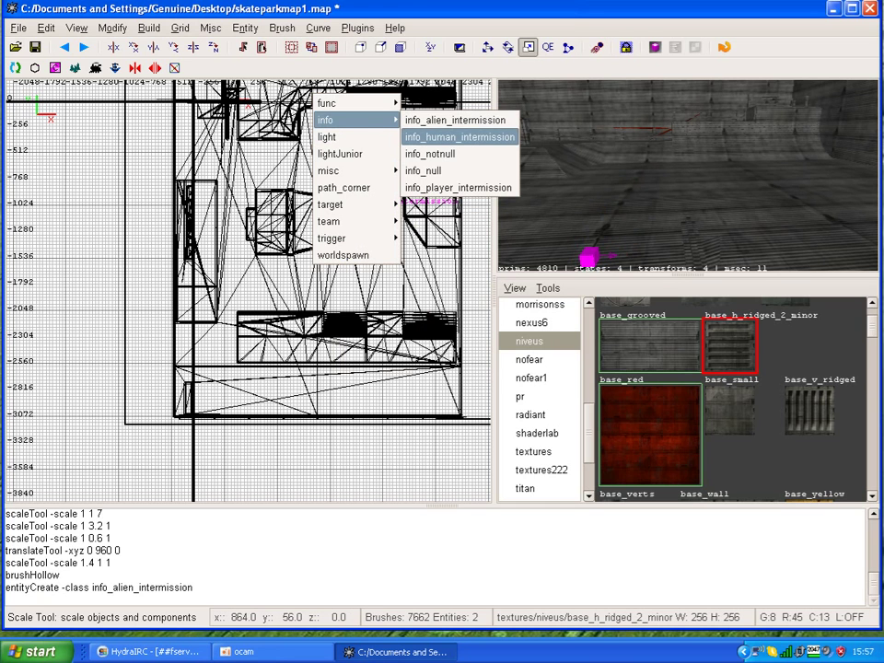
{"action": "left_click", "coordinate": [458, 136]}
{"action": "key", "text": "Escape"}
{"action": "right_click", "coordinate": [314, 308]}
{"action": "mouse_move", "coordinate": [355, 329]}
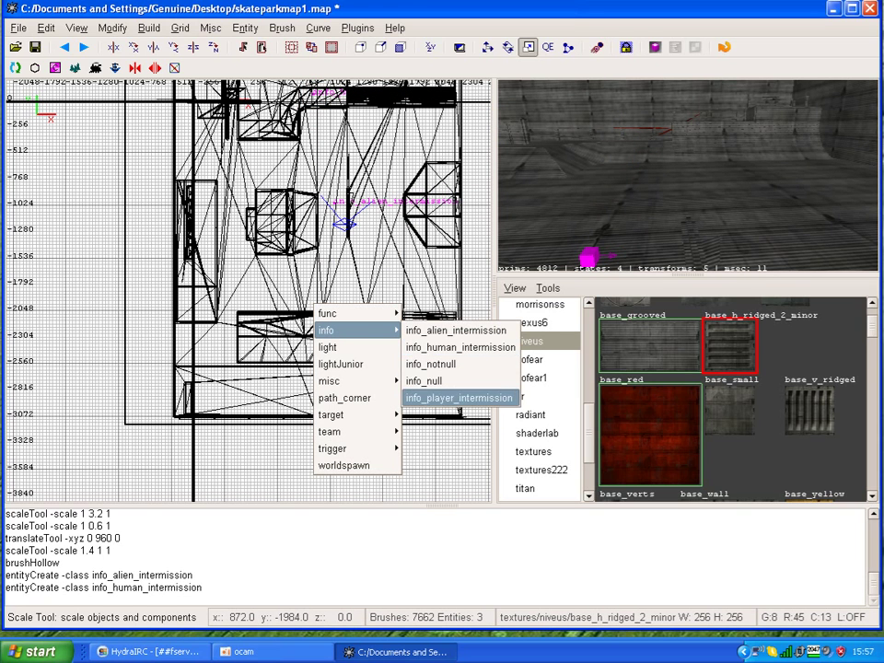
{"action": "left_click", "coordinate": [459, 398]}
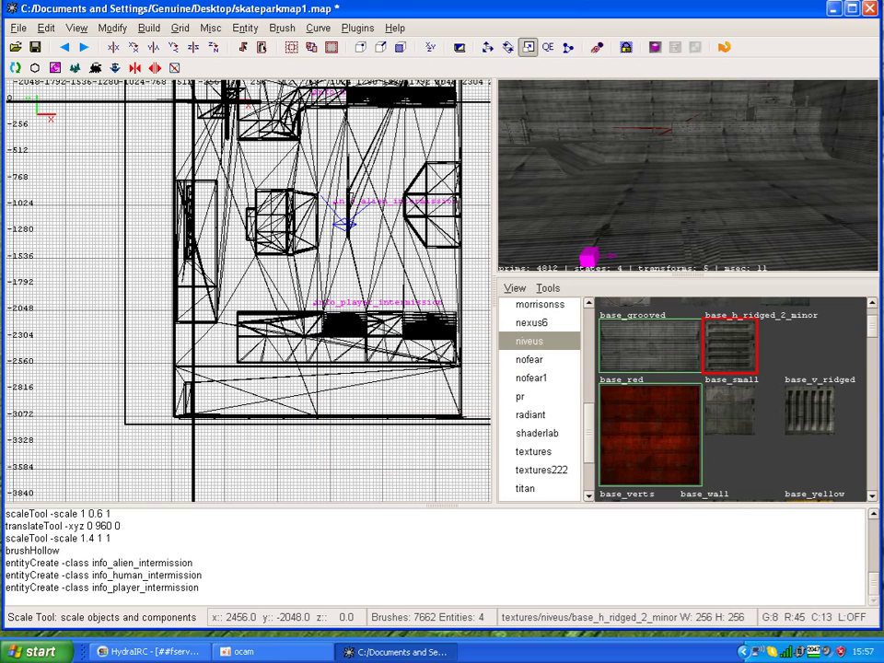
Place a team_alien_overmind entity on the skatepark floor at about X 1592, Y -360.
{"action": "right_click", "coordinate": [688, 175]}
{"action": "key", "text": "Up"}
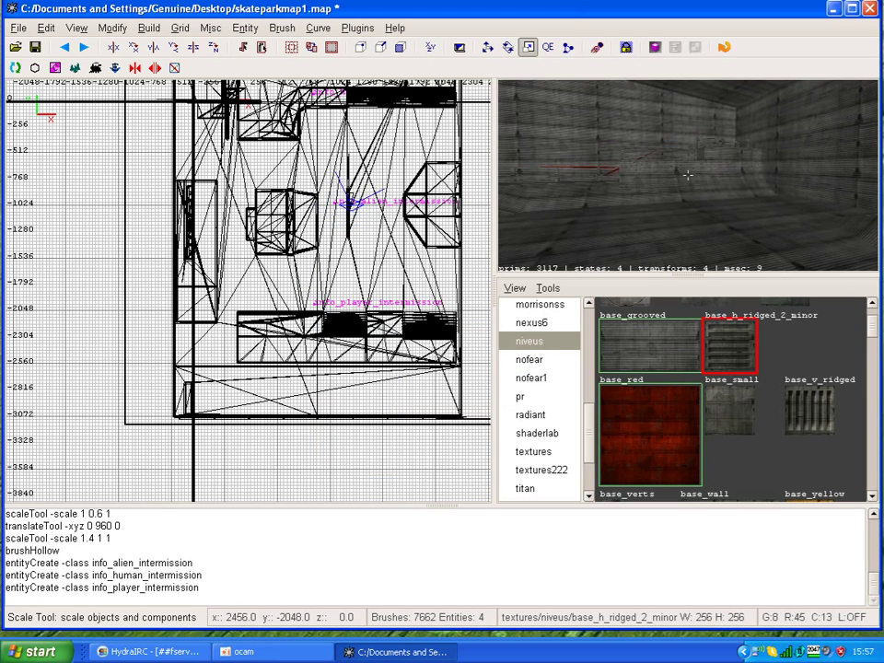
{"action": "key", "text": "Up"}
{"action": "key", "text": "Down"}
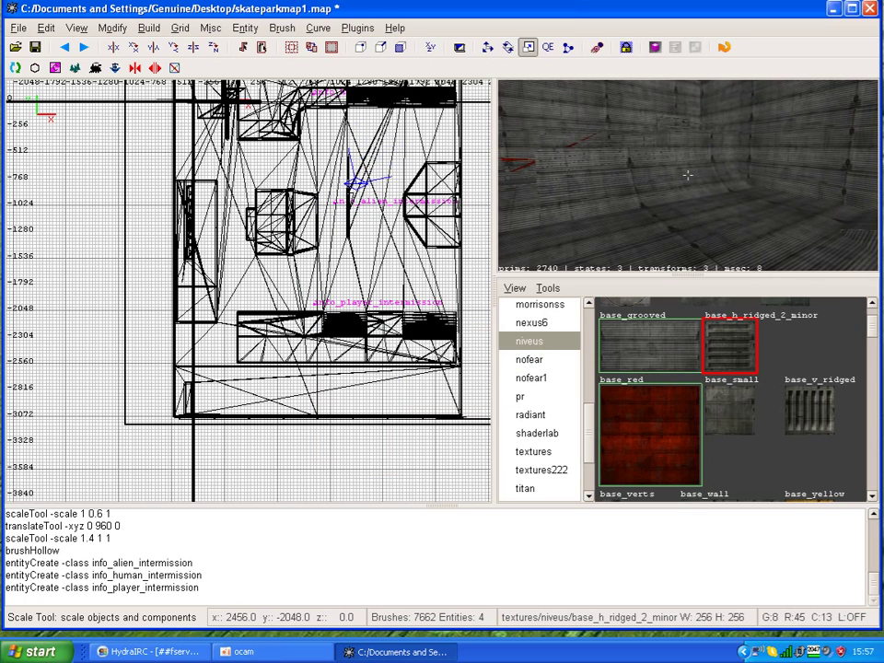
{"action": "right_click", "coordinate": [688, 175]}
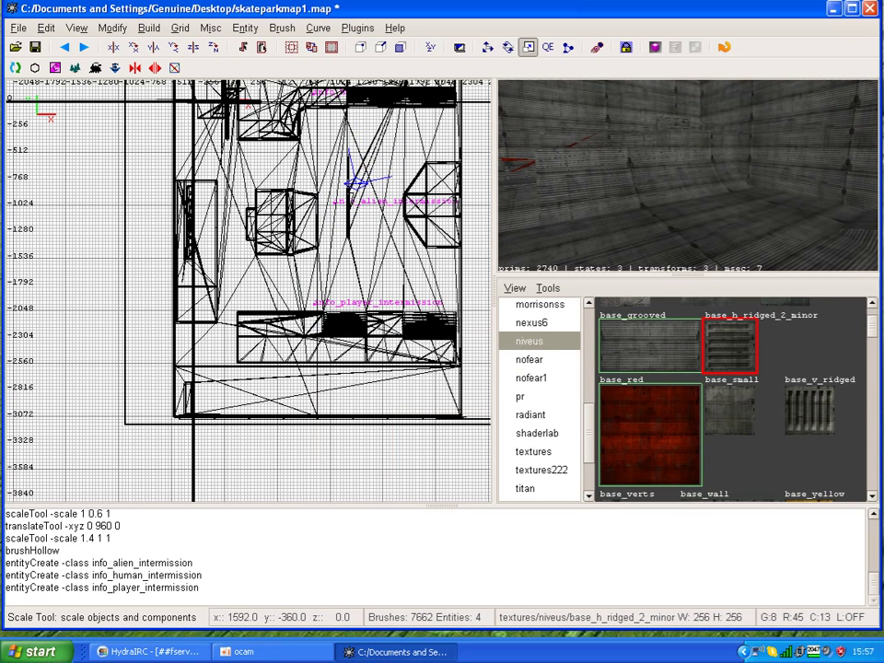
{"action": "right_click", "coordinate": [388, 138]}
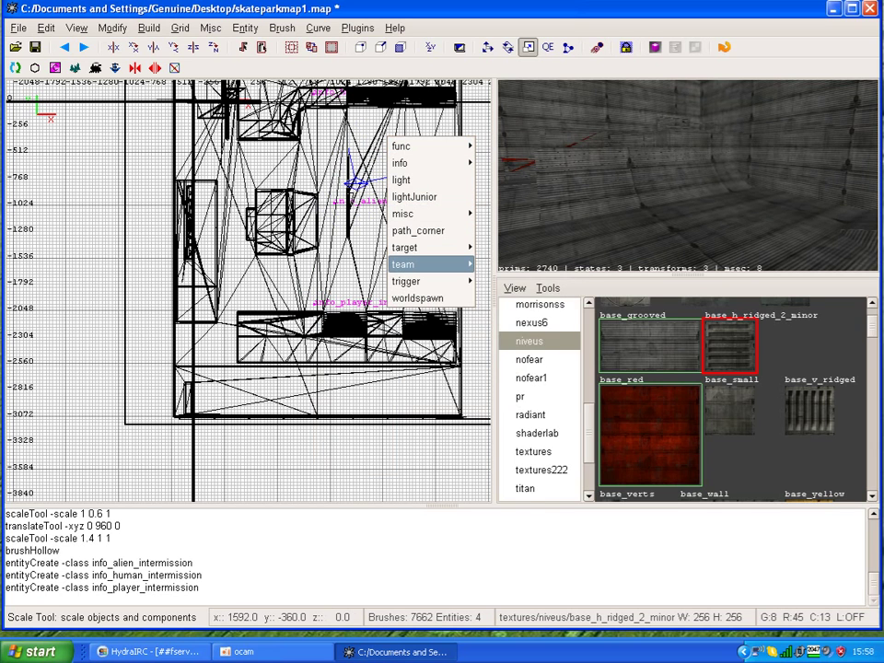
{"action": "mouse_move", "coordinate": [414, 264]}
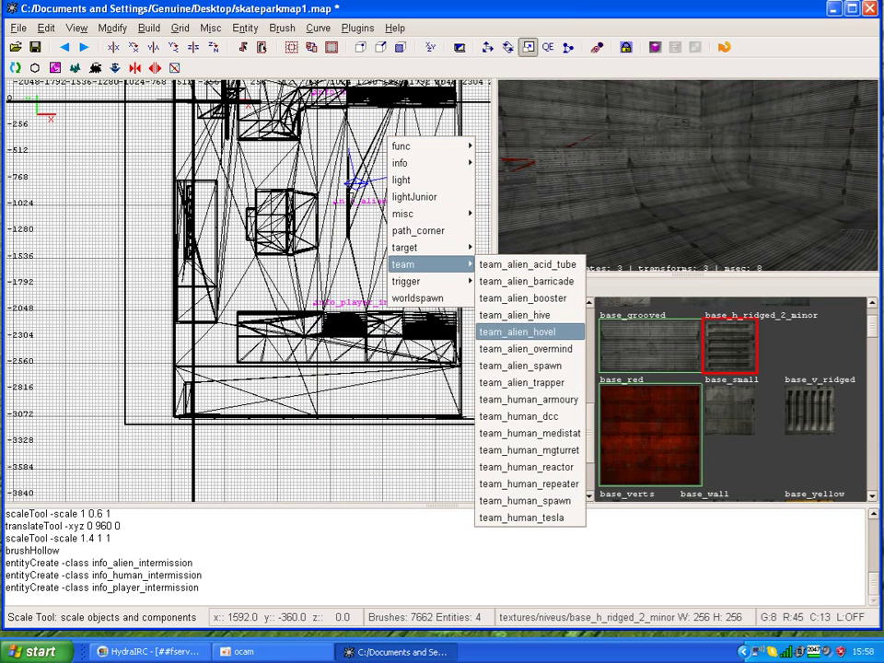
{"action": "left_click", "coordinate": [525, 349]}
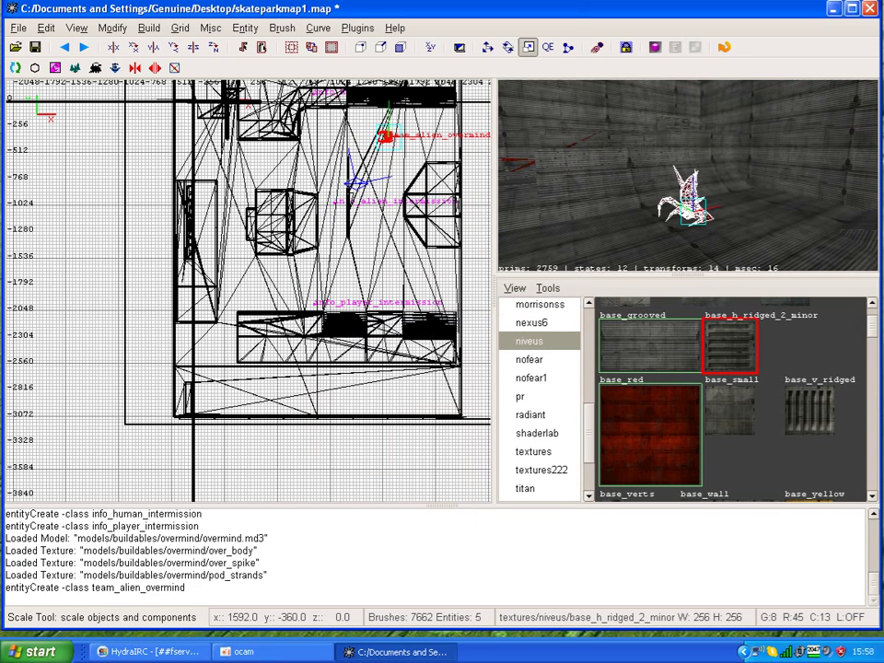
Raise the overmind 8 units in Z and deselect it.
{"action": "key", "text": "w"}
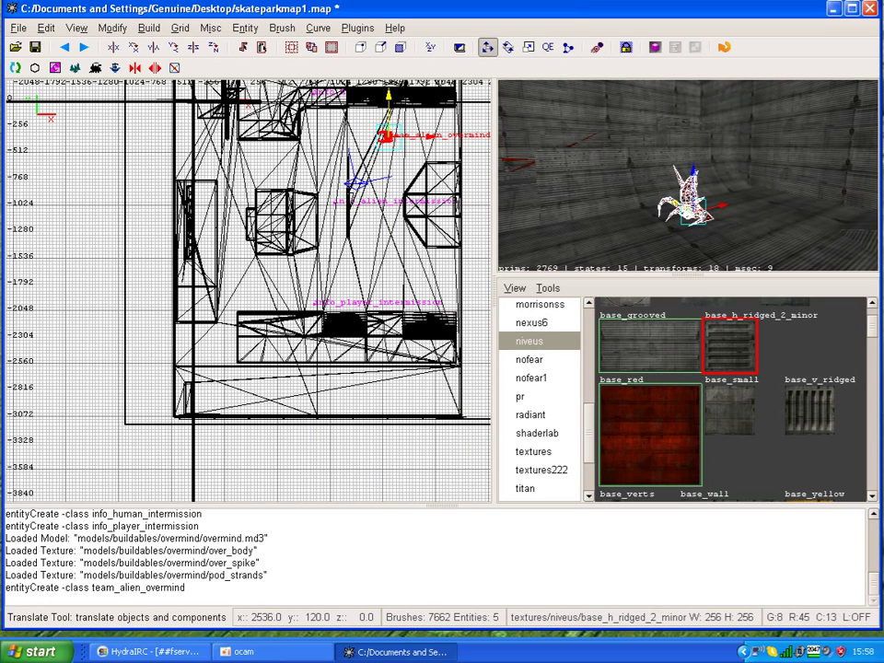
{"action": "key", "text": "KP_Add"}
{"action": "key", "text": "Escape"}
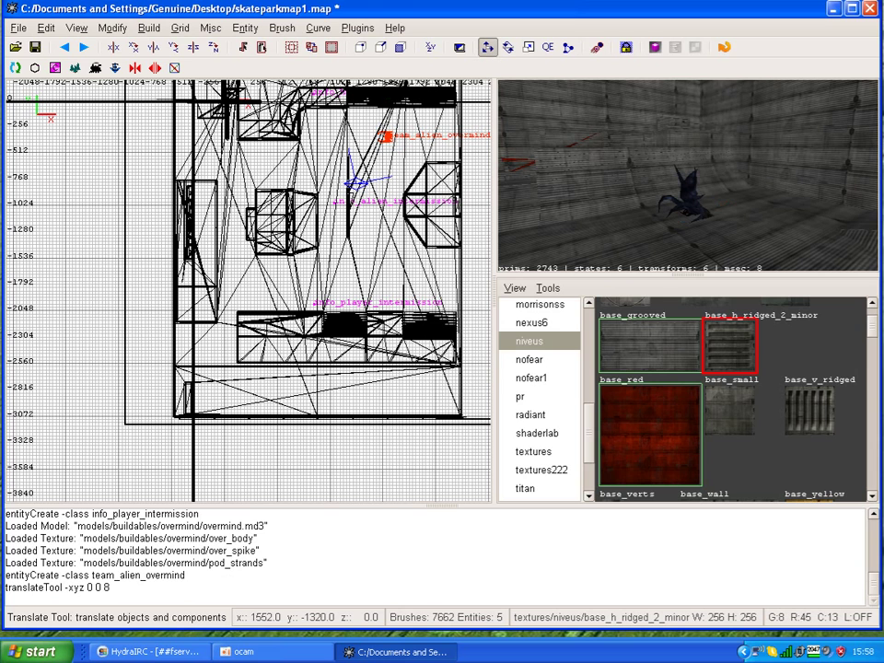
Place a team_alien_spawn entity on the skatepark floor at about X 1552, Y -1320, inspect it in the 3D view and deselect it.
{"action": "right_click", "coordinate": [384, 239]}
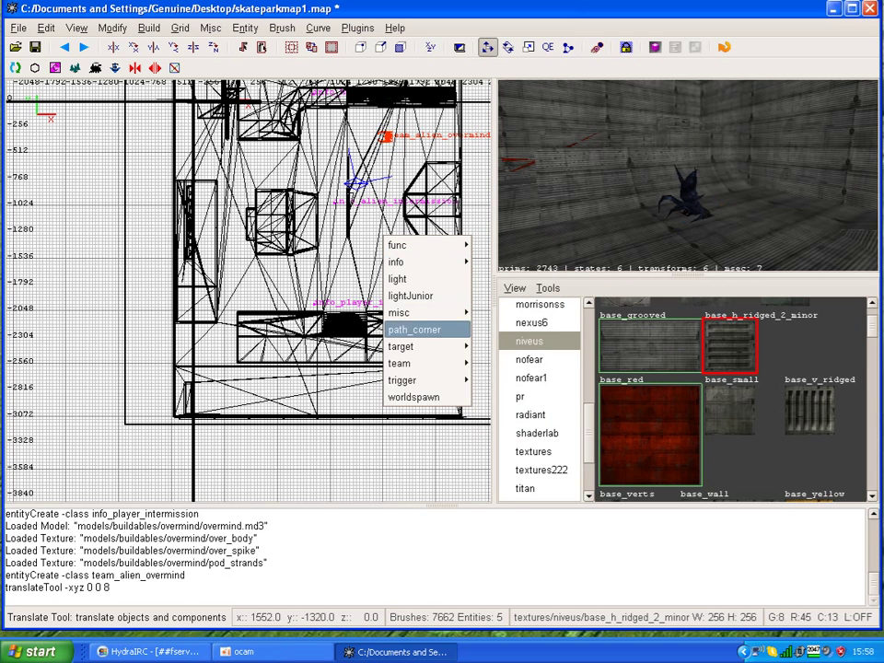
{"action": "mouse_move", "coordinate": [406, 362]}
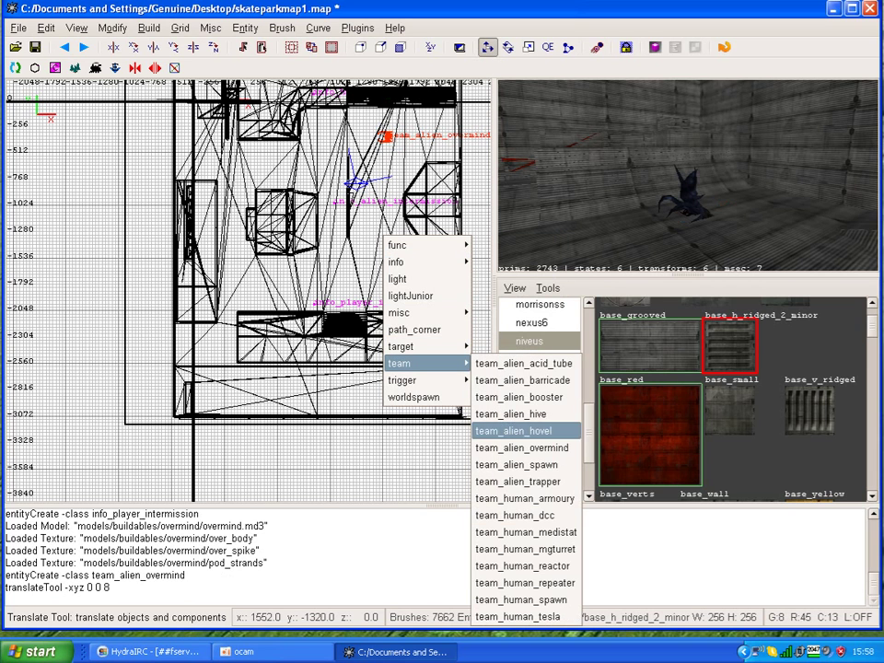
{"action": "left_click", "coordinate": [517, 464]}
{"action": "right_click", "coordinate": [688, 175]}
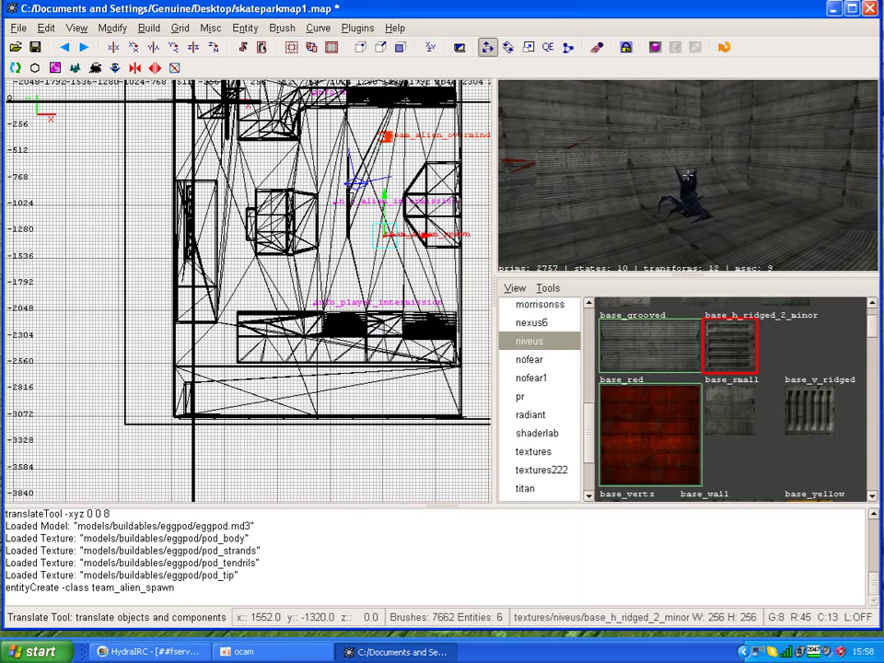
{"action": "key", "text": "Up"}
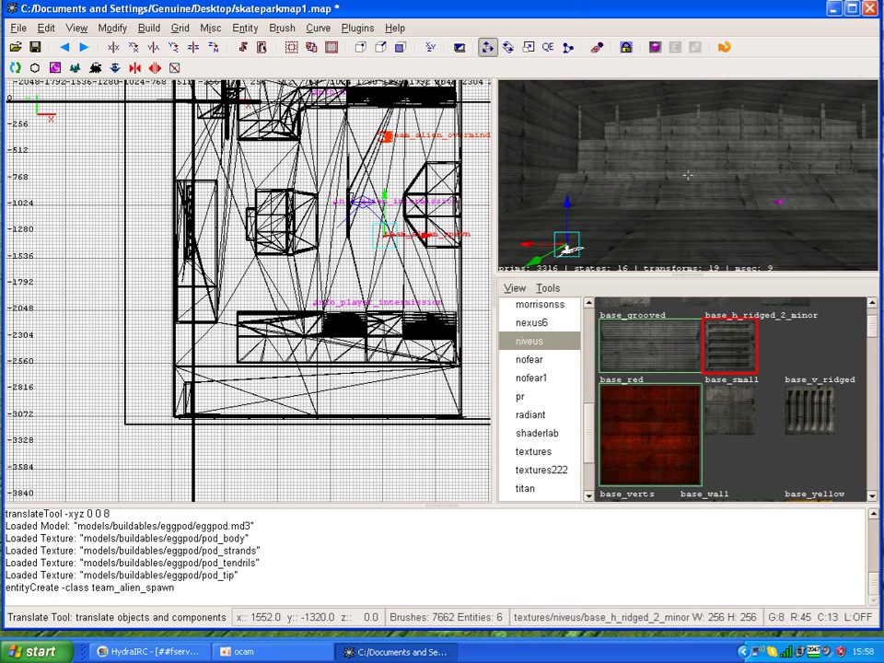
{"action": "right_click", "coordinate": [688, 175]}
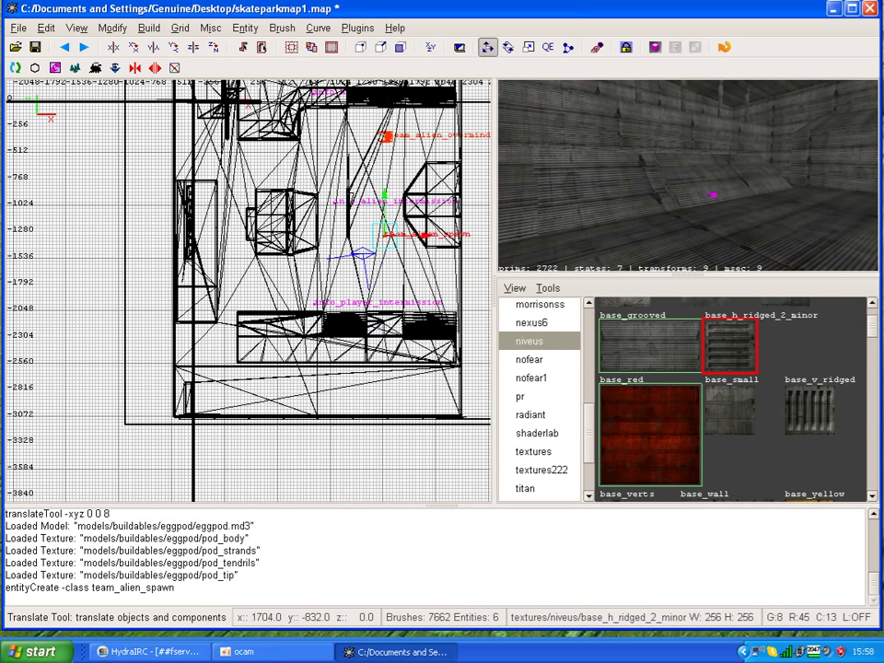
Place a team_human_reactor entity on the skatepark floor at about X 248, Y -1688 and deselect it.
{"action": "right_click", "coordinate": [250, 277]}
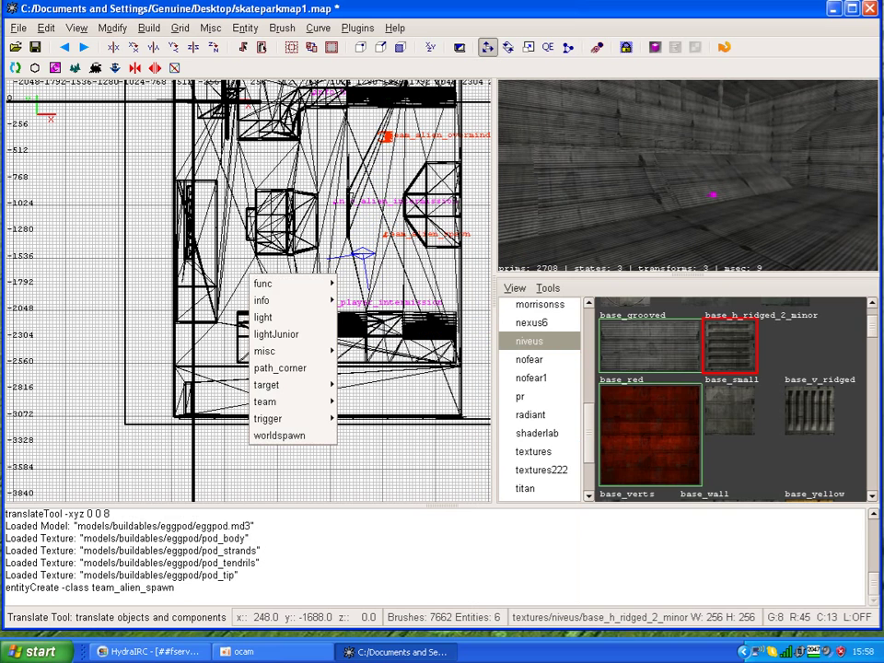
{"action": "mouse_move", "coordinate": [277, 401]}
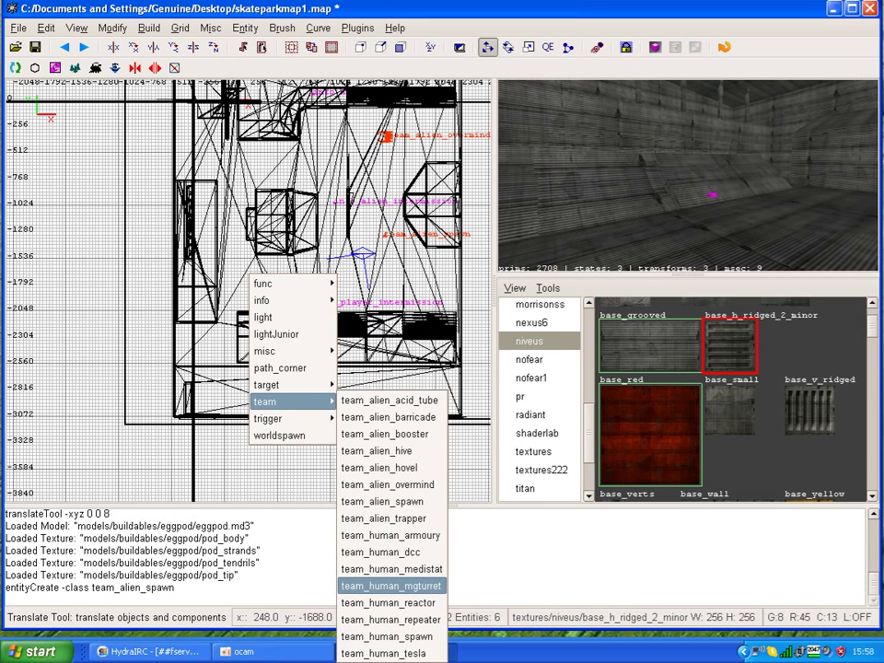
{"action": "left_click", "coordinate": [392, 602]}
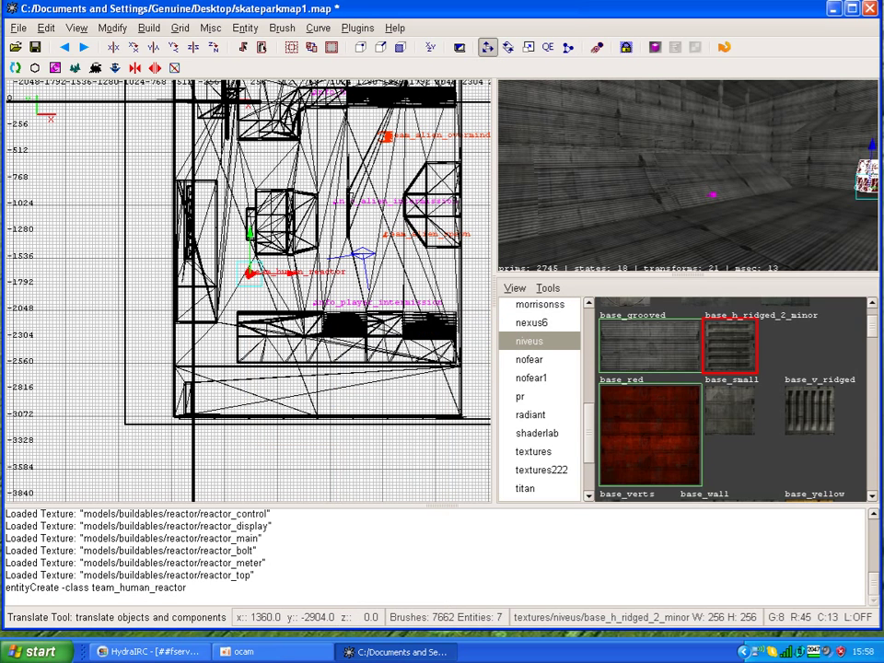
{"action": "key", "text": "Escape"}
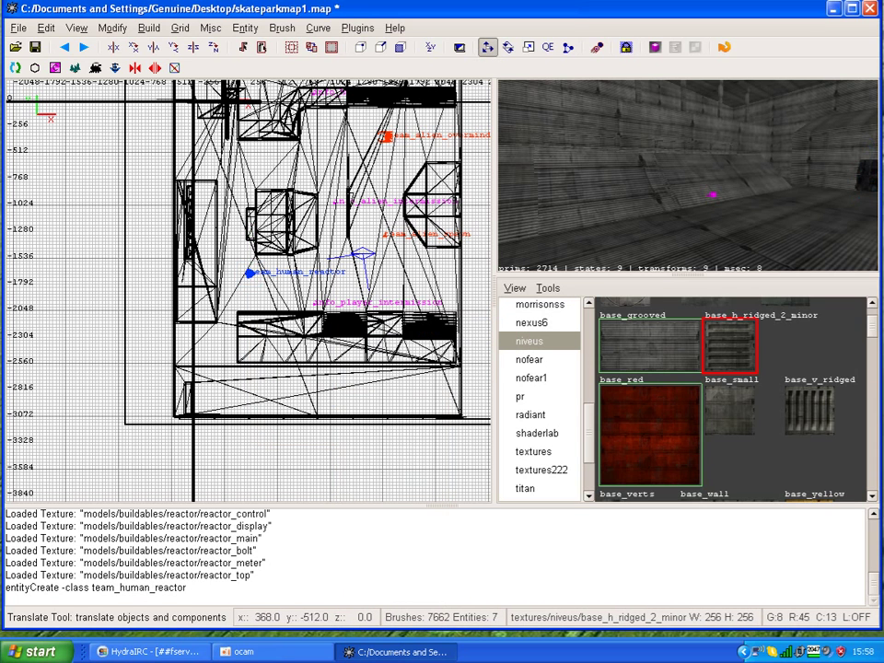
Place a team_human_spawn entity on the skatepark floor at about X 368, Y -520 and deselect it.
{"action": "right_click", "coordinate": [262, 153]}
{"action": "mouse_move", "coordinate": [285, 179]}
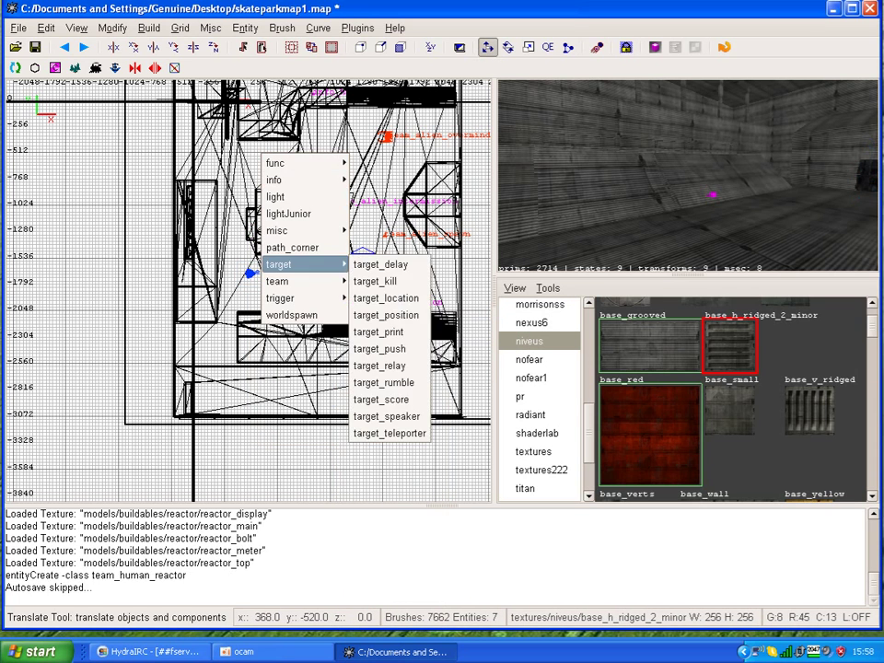
{"action": "mouse_move", "coordinate": [294, 281]}
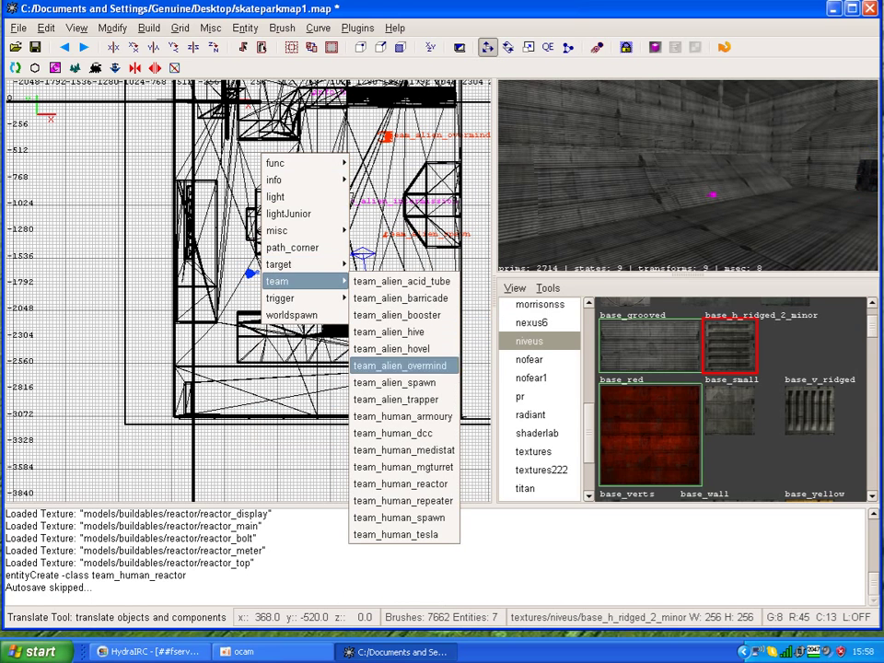
{"action": "left_click", "coordinate": [403, 517]}
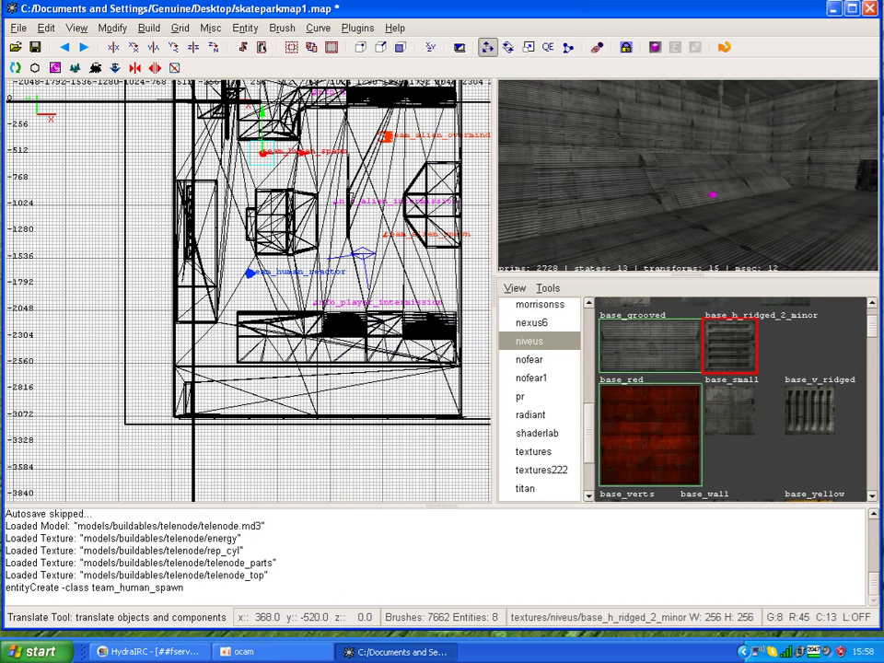
{"action": "key", "text": "Escape"}
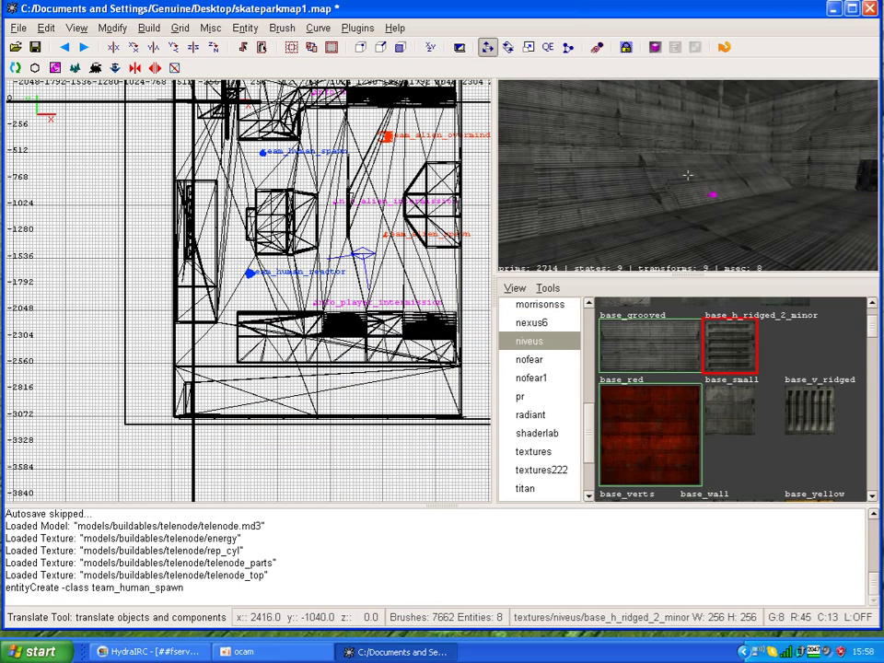
Draw a rectangular brush with the niveus e6v_light_2k texture between the central ramp and the alien intermission entity.
{"action": "key", "text": "Up"}
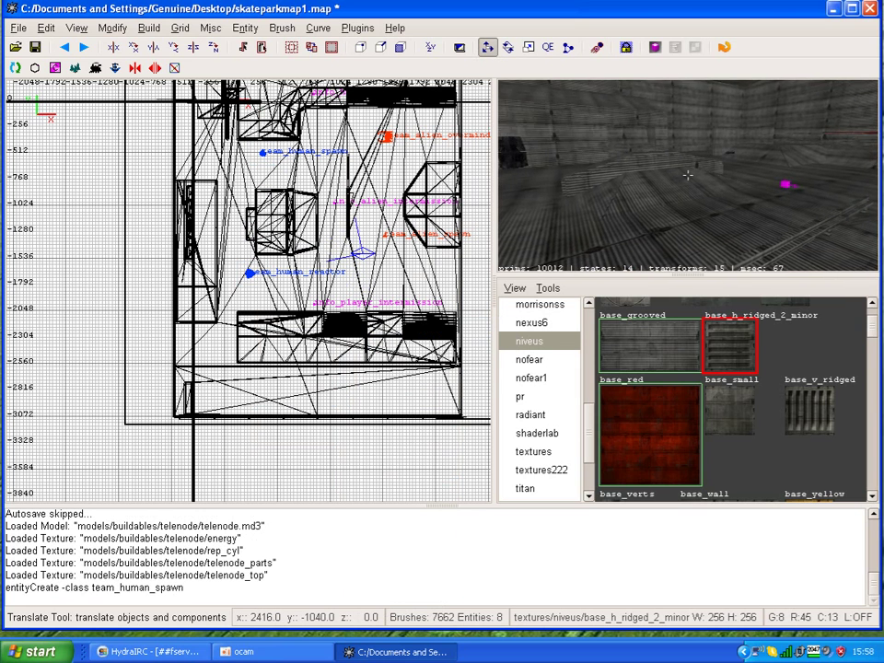
{"action": "key", "text": "Up"}
{"action": "key", "text": "Down"}
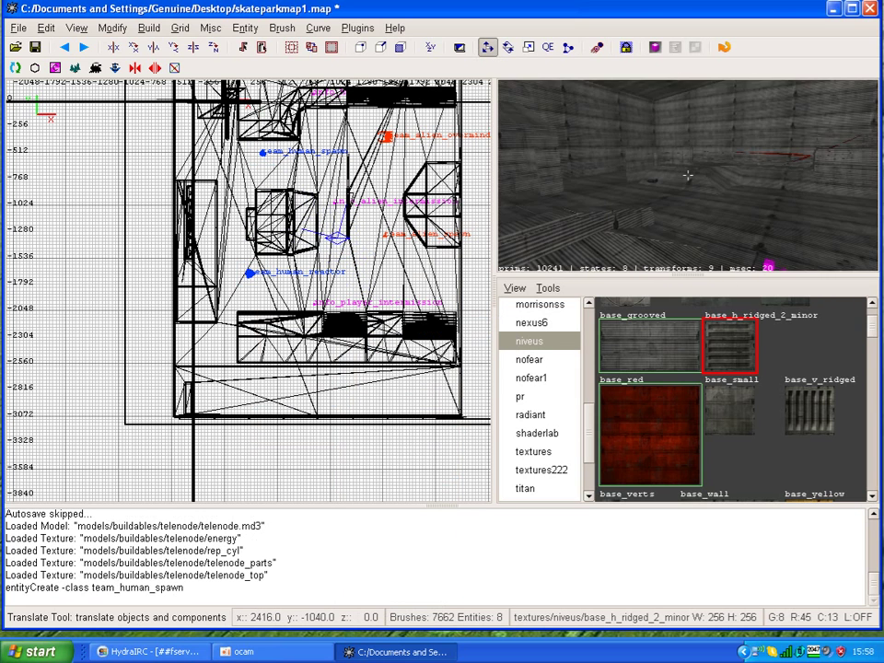
{"action": "right_click", "coordinate": [688, 175]}
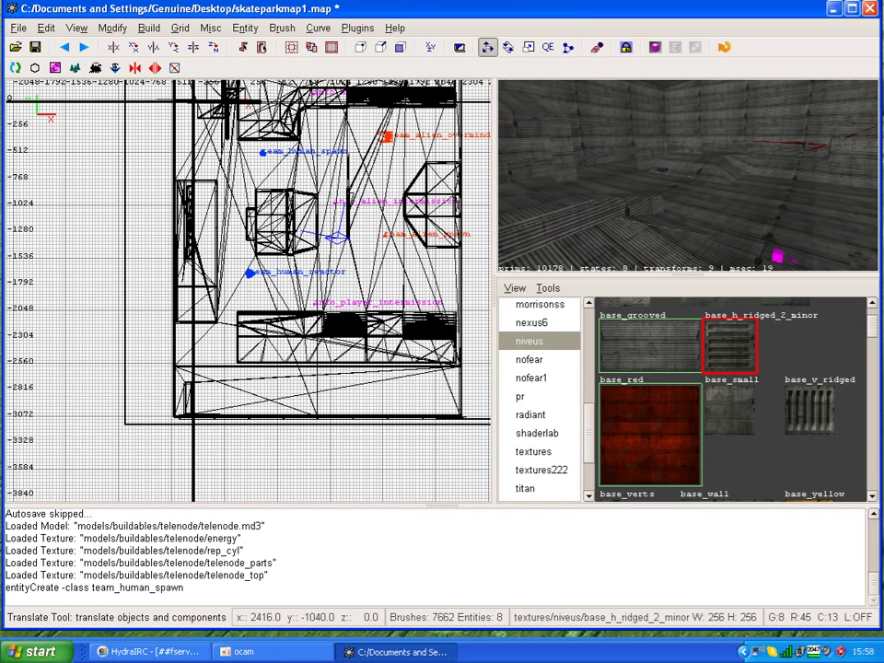
{"action": "scroll", "coordinate": [732, 400], "scroll_direction": "up", "scroll_amount": 1}
{"action": "scroll", "coordinate": [732, 400], "scroll_direction": "down", "scroll_amount": 15}
{"action": "scroll", "coordinate": [732, 401], "scroll_direction": "up", "scroll_amount": 2}
{"action": "left_click", "coordinate": [607, 453]}
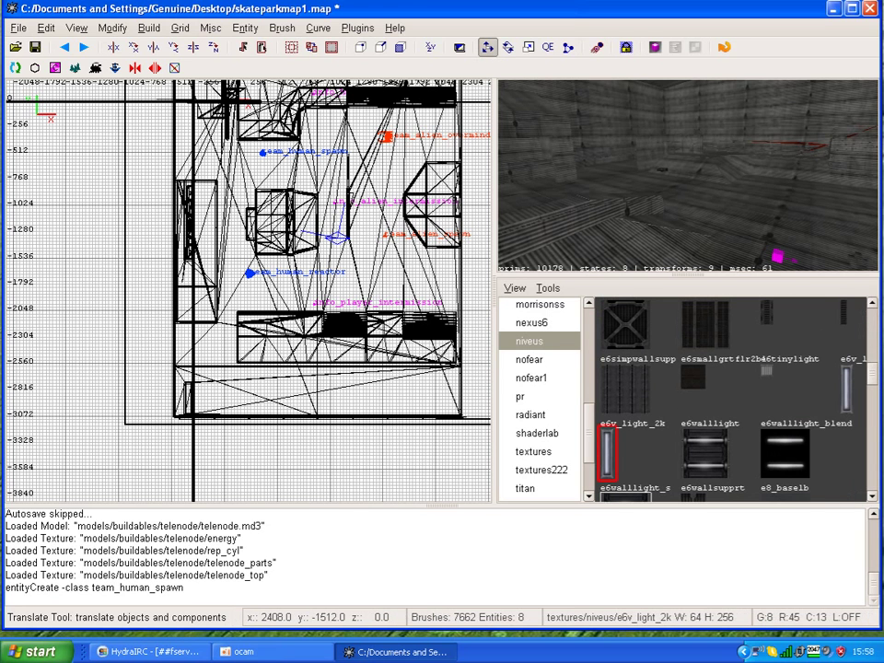
{"action": "left_click_drag", "start_coordinate": [311, 185], "coordinate": [342, 223]}
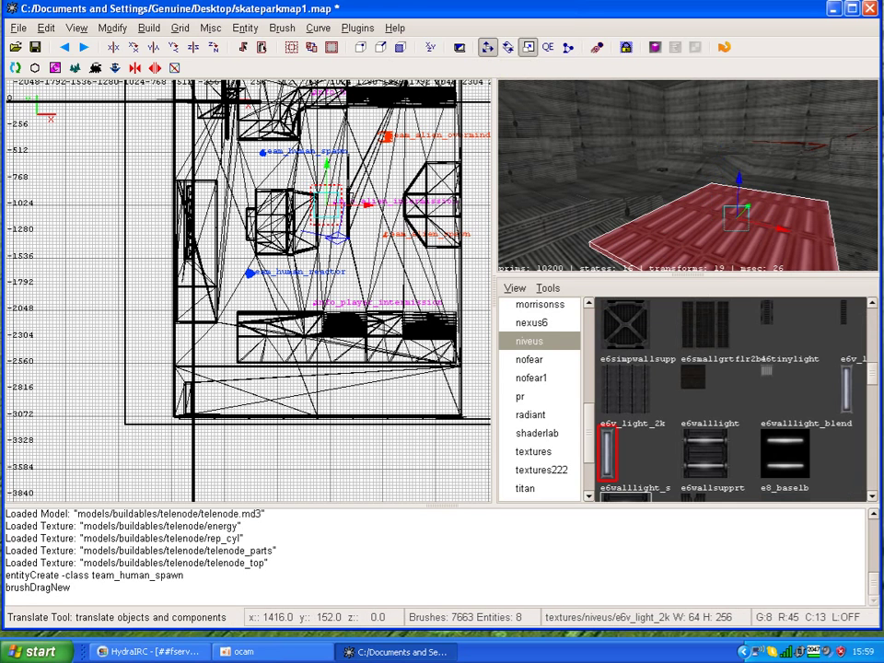
Scale the light brush by 7.25 in Z, raise it 296 units towards the ceiling and deselect it.
{"action": "left_click", "coordinate": [528, 47]}
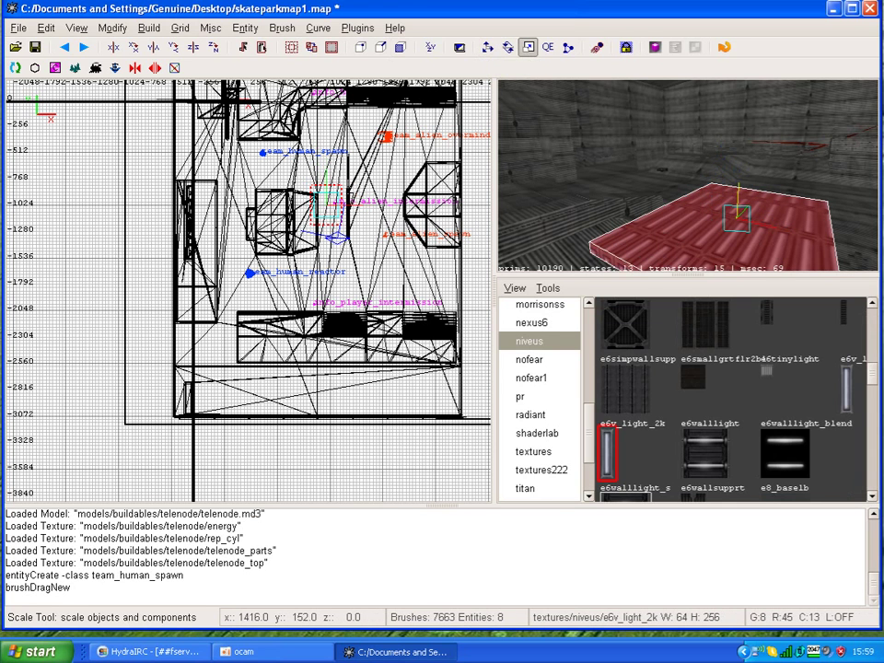
{"action": "left_click_drag", "start_coordinate": [739, 184], "coordinate": [739, 184]}
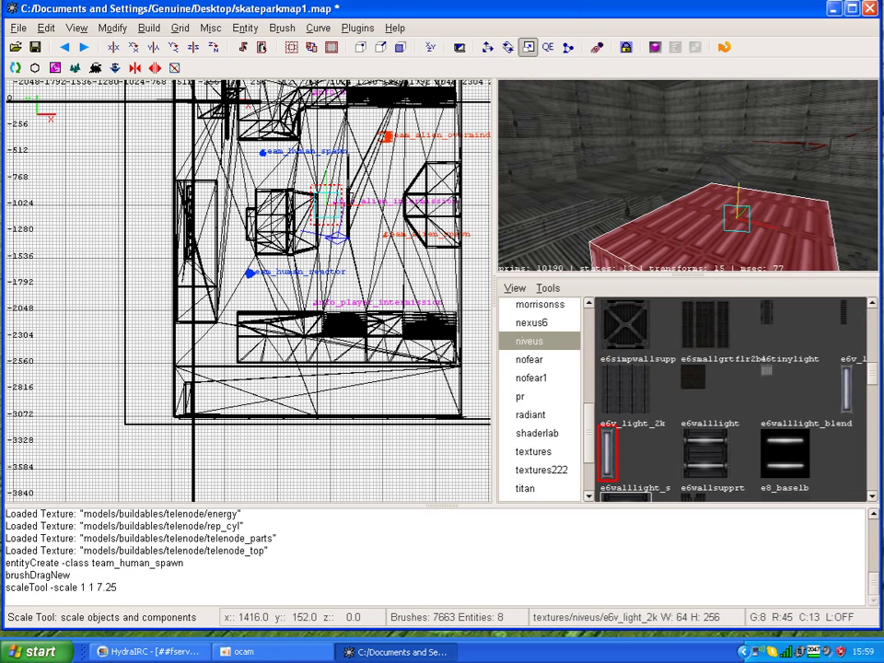
{"action": "key", "text": "w"}
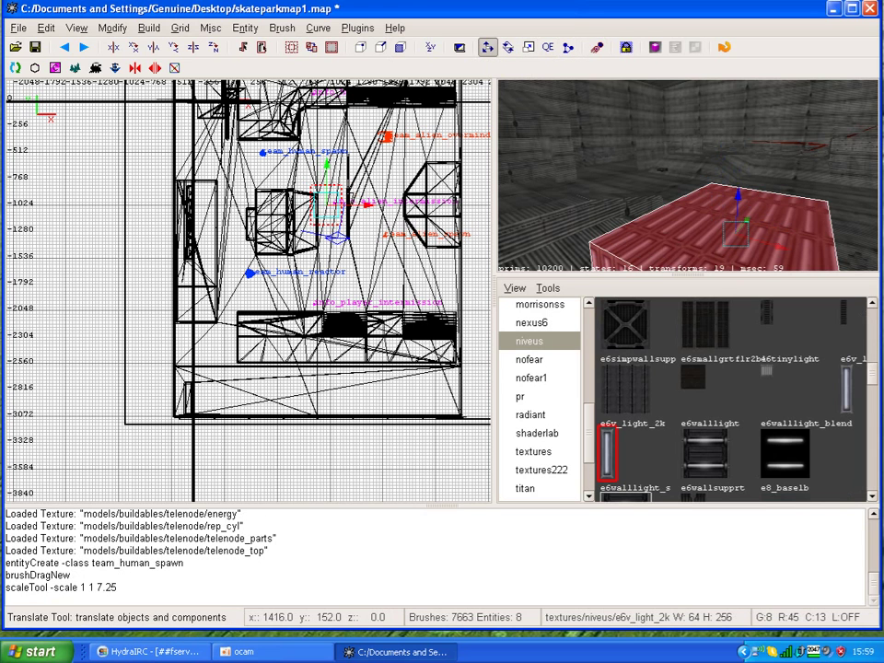
{"action": "left_click_drag", "start_coordinate": [738, 198], "coordinate": [687, 175]}
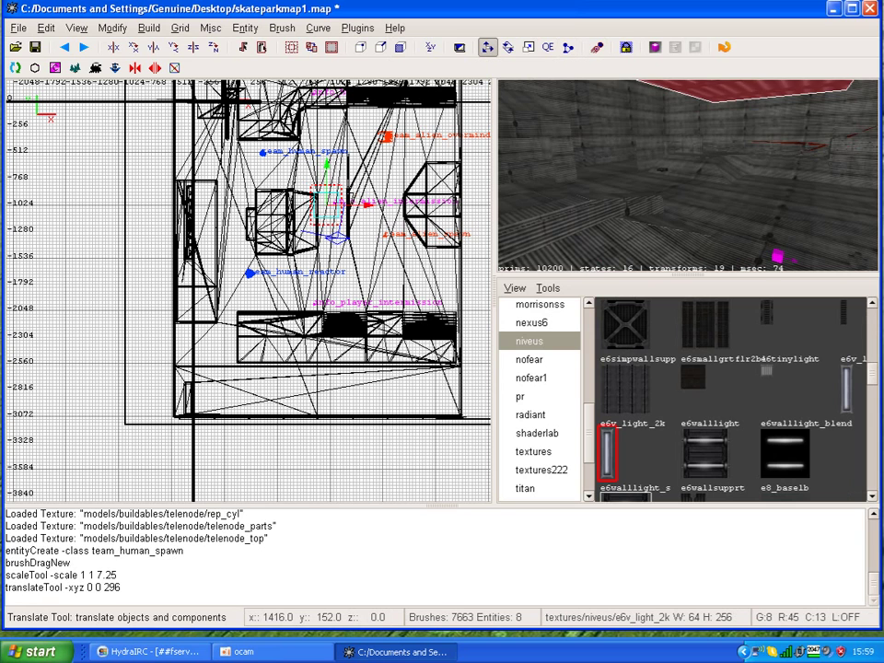
{"action": "key", "text": "Escape"}
{"action": "right_click", "coordinate": [687, 175]}
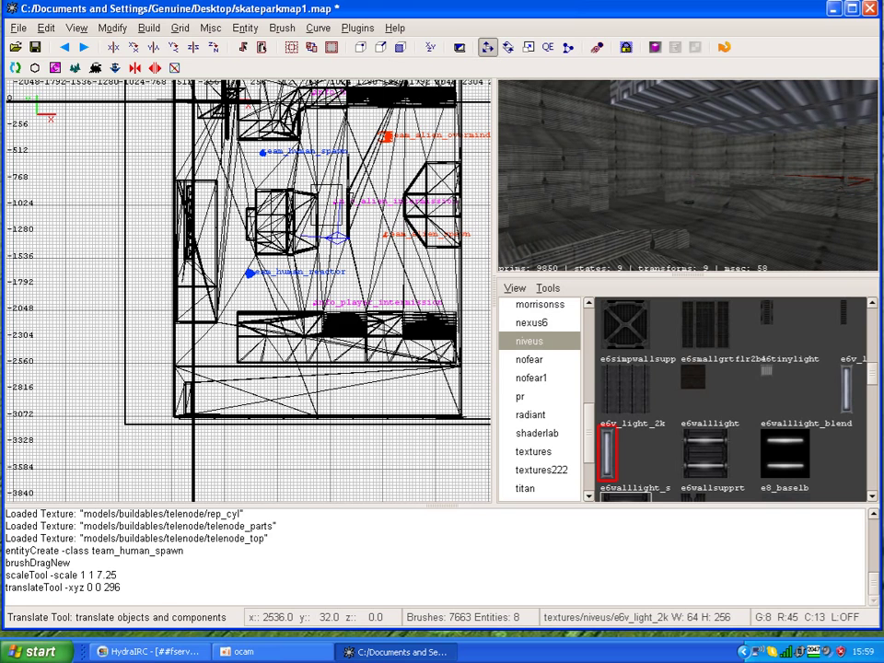
Save the map as skatemapmapmap in the Tremulous base maps folder.
{"action": "key", "text": "alt+f"}
{"action": "left_click", "coordinate": [33, 134]}
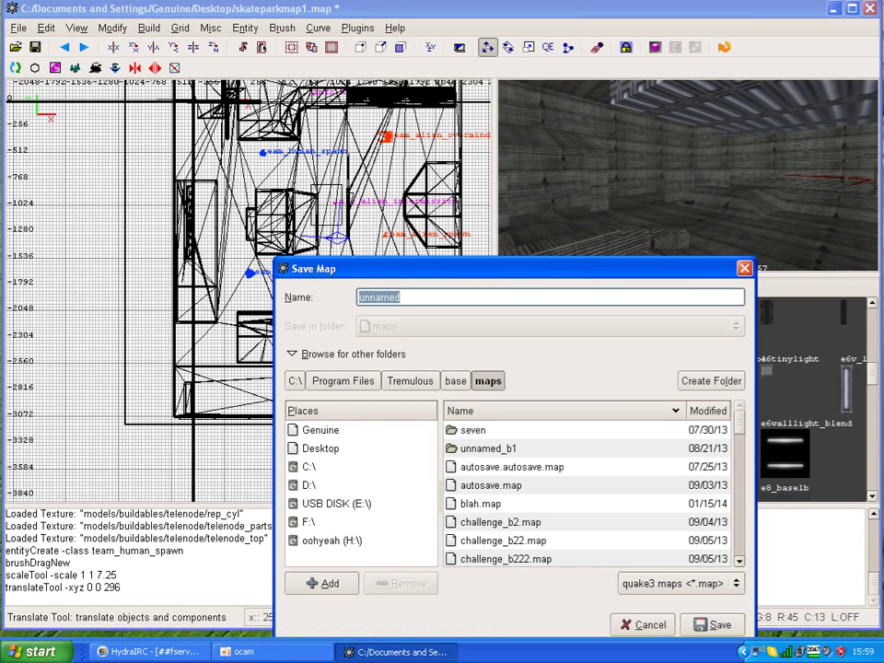
{"action": "type", "text": "skatemapmapmap"}
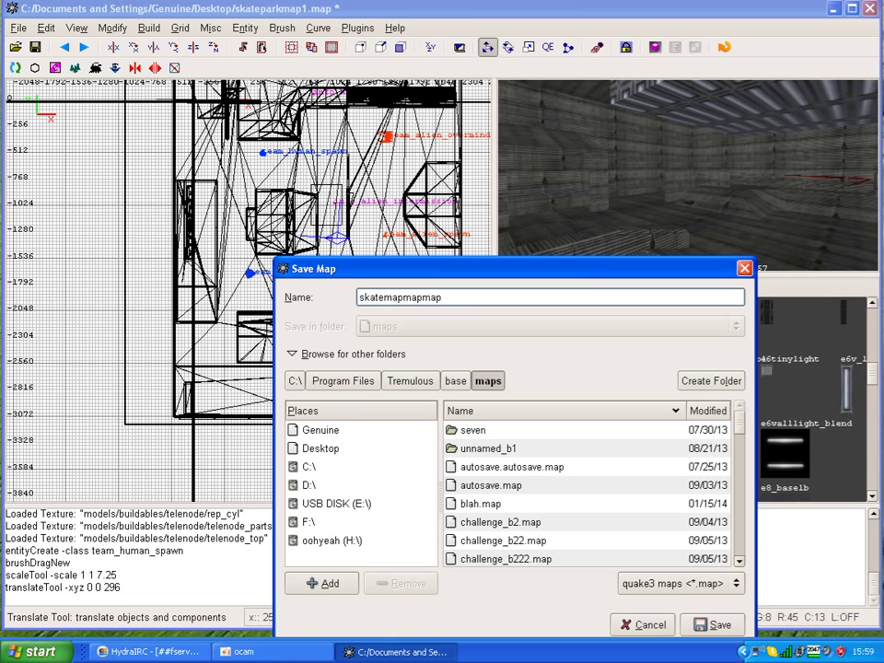
{"action": "key", "text": "Return"}
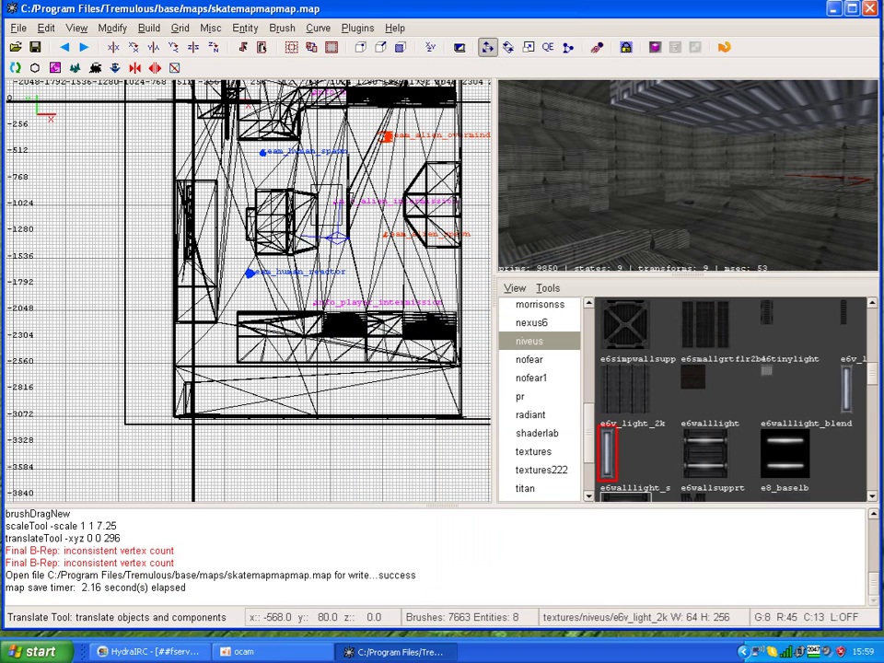
Try to compile the map with the Q3Map2 Trem (single) -light -fast -super 2 -filter option.
{"action": "left_click", "coordinate": [149, 29]}
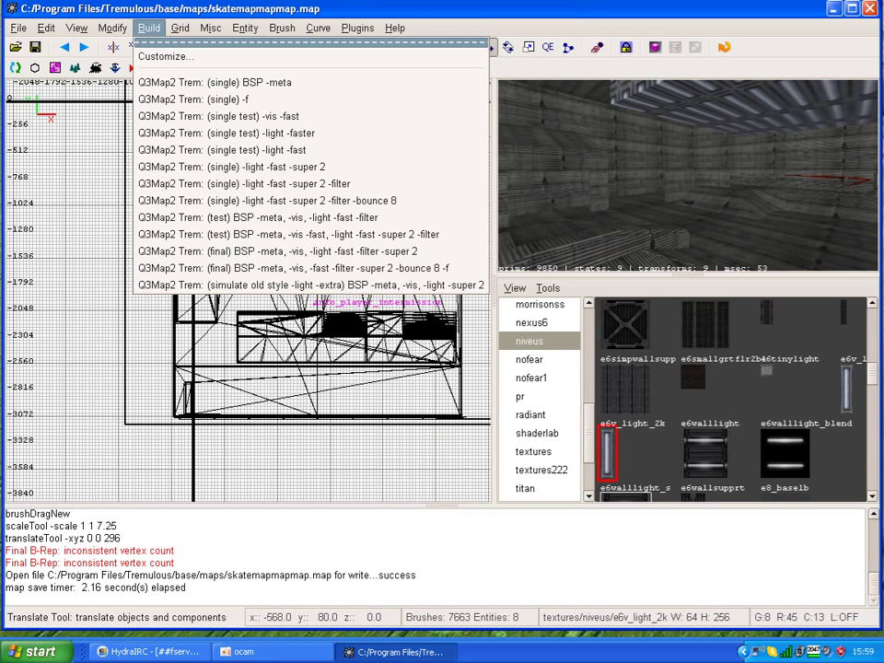
{"action": "key", "text": "Down"}
{"action": "key", "text": "Down"}
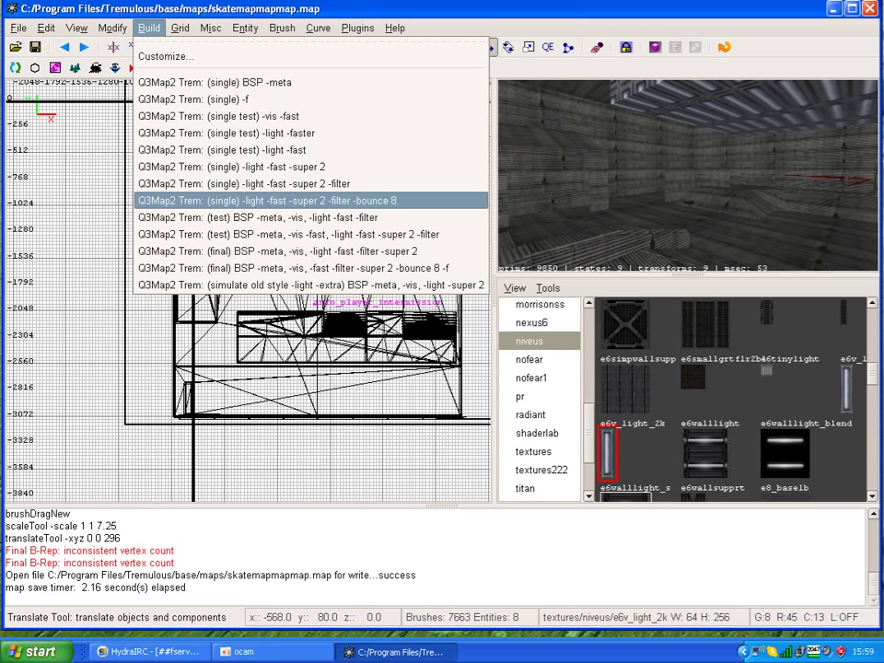
{"action": "key", "text": "Up"}
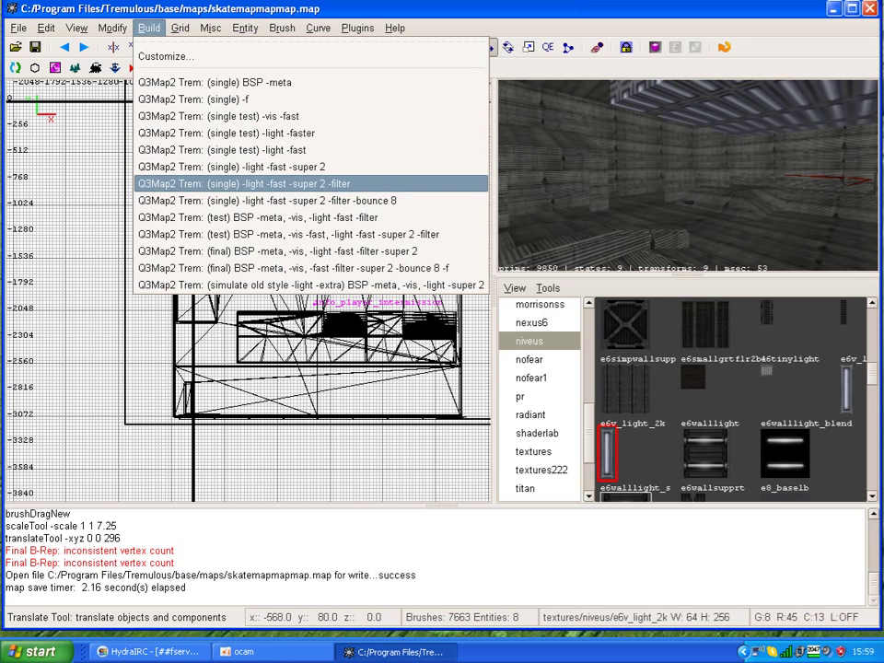
{"action": "key", "text": "Return"}
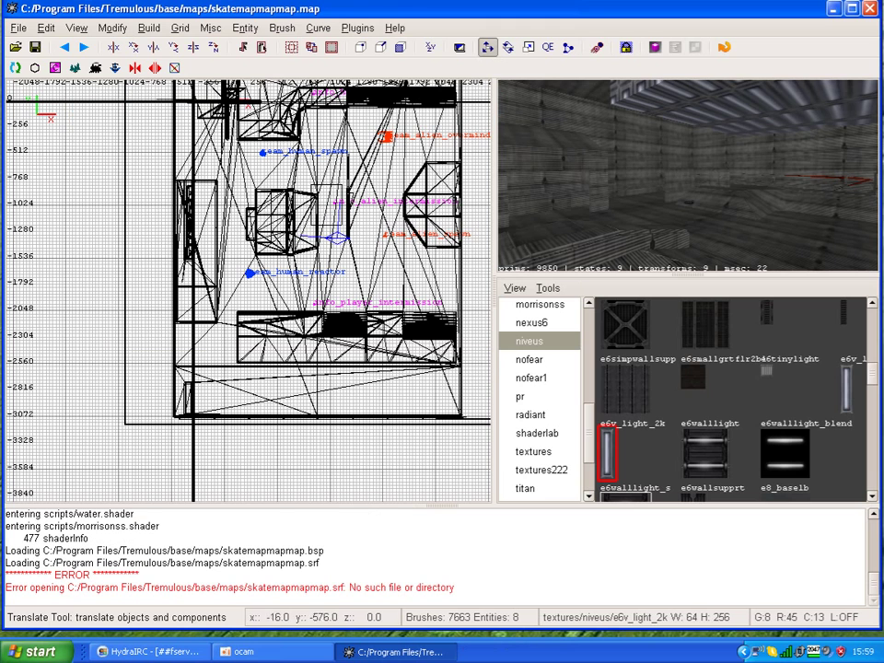
Compile and launch the map with the Q3Map2 Trem (test) BSP -meta, -vis, -light -fast -filter option.
{"action": "key", "text": "alt+b"}
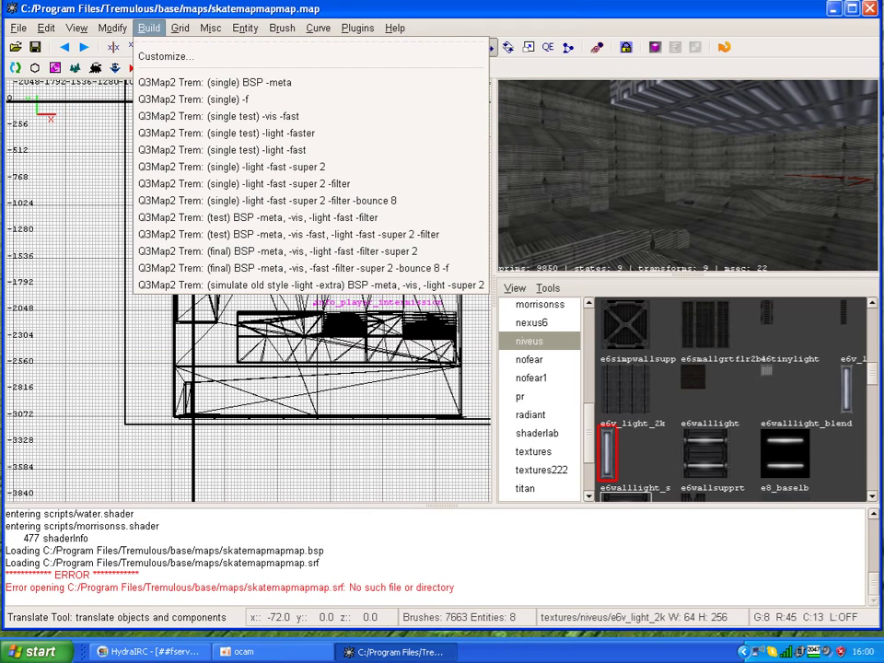
{"action": "key", "text": "Down"}
{"action": "key", "text": "Down"}
{"action": "key", "text": "Down"}
{"action": "key", "text": "Down"}
{"action": "key", "text": "Down"}
{"action": "key", "text": "Down"}
{"action": "key", "text": "Down"}
{"action": "key", "text": "Down"}
{"action": "key", "text": "Down"}
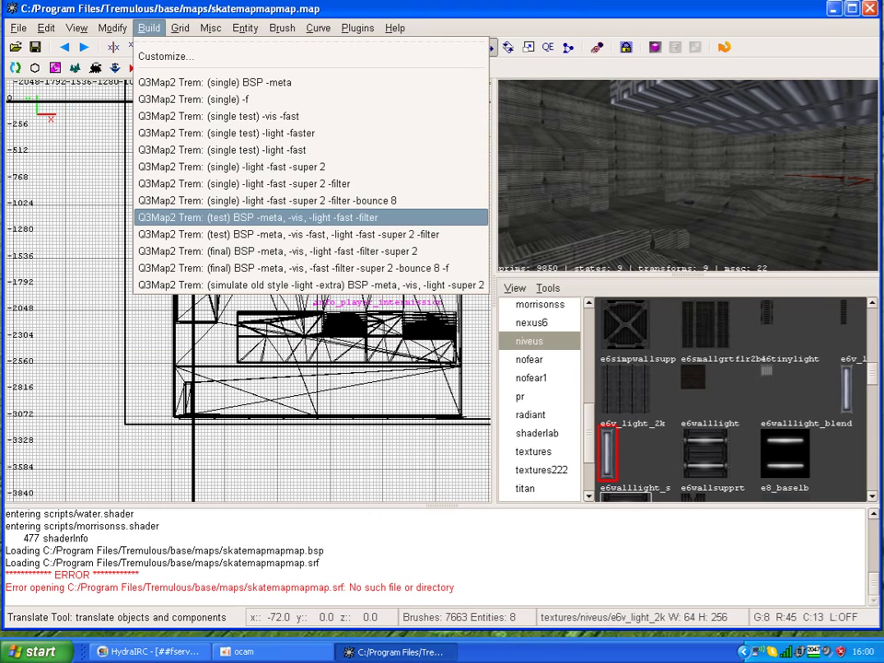
{"action": "key", "text": "Return"}
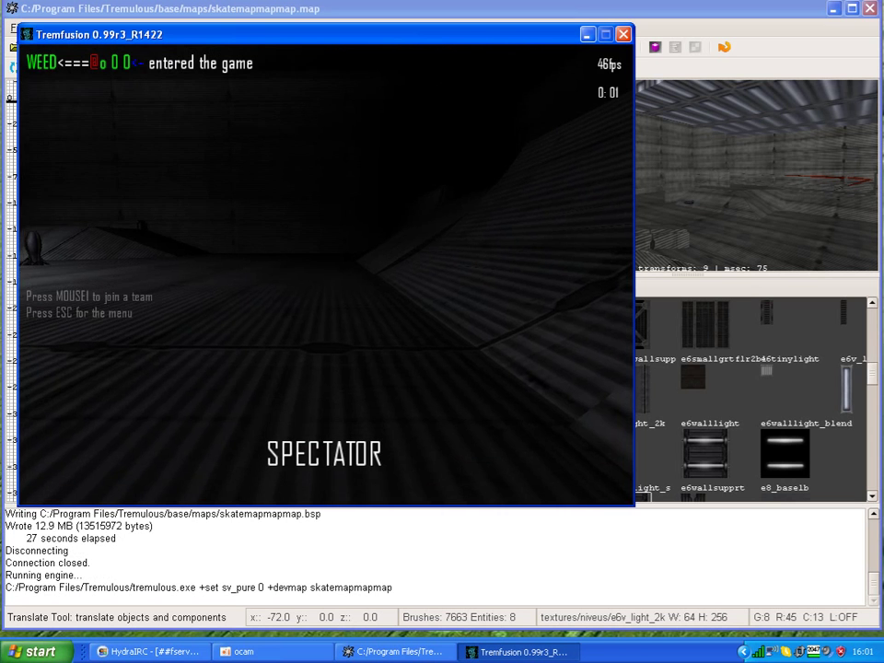
Fly around the compiled skatepark in Tremfusion as a spectator to check its lighting and geometry.
{"action": "key", "text": "w"}
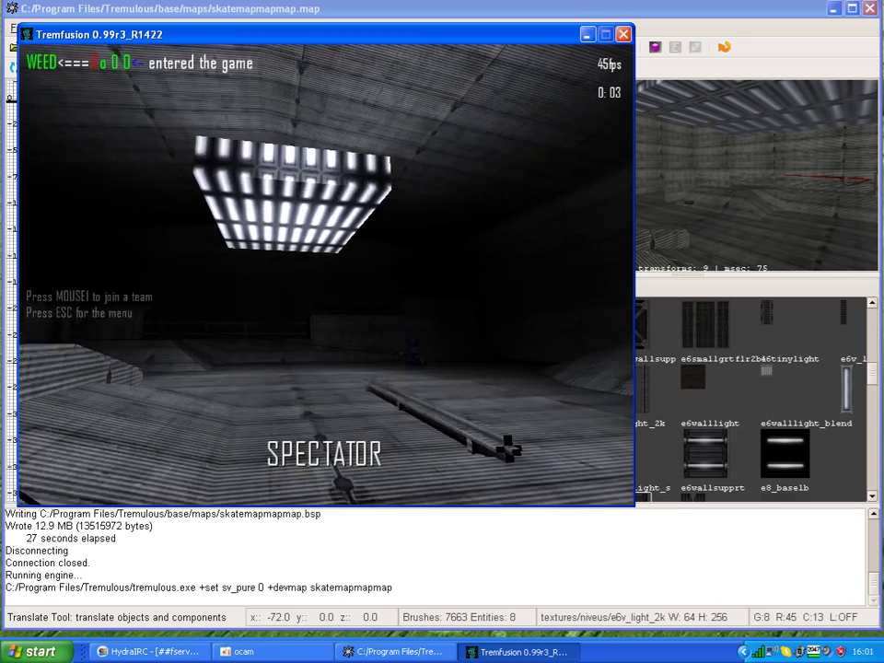
{"action": "key", "text": "w"}
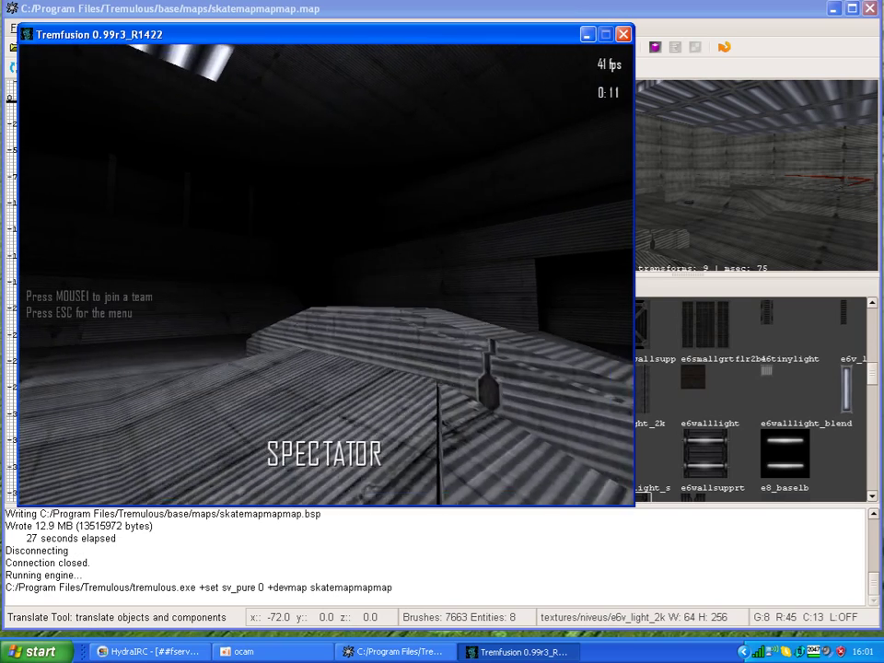
Join the alien team, spawn into the map and run through the skatepark to test it.
{"action": "left_click", "coordinate": [49, 59]}
{"action": "double_click", "coordinate": [146, 174]}
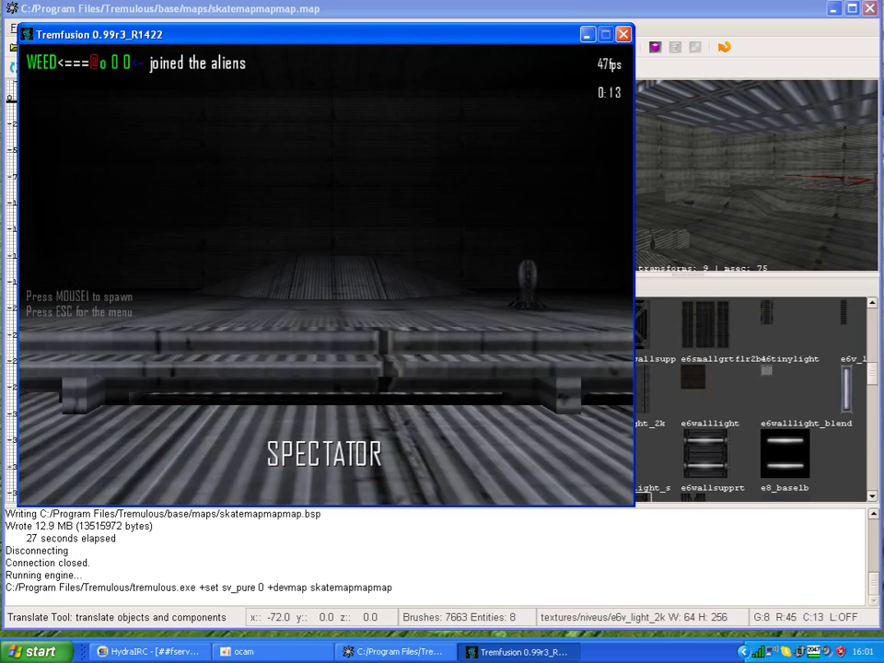
{"action": "left_click", "coordinate": [146, 174]}
{"action": "double_click", "coordinate": [144, 173]}
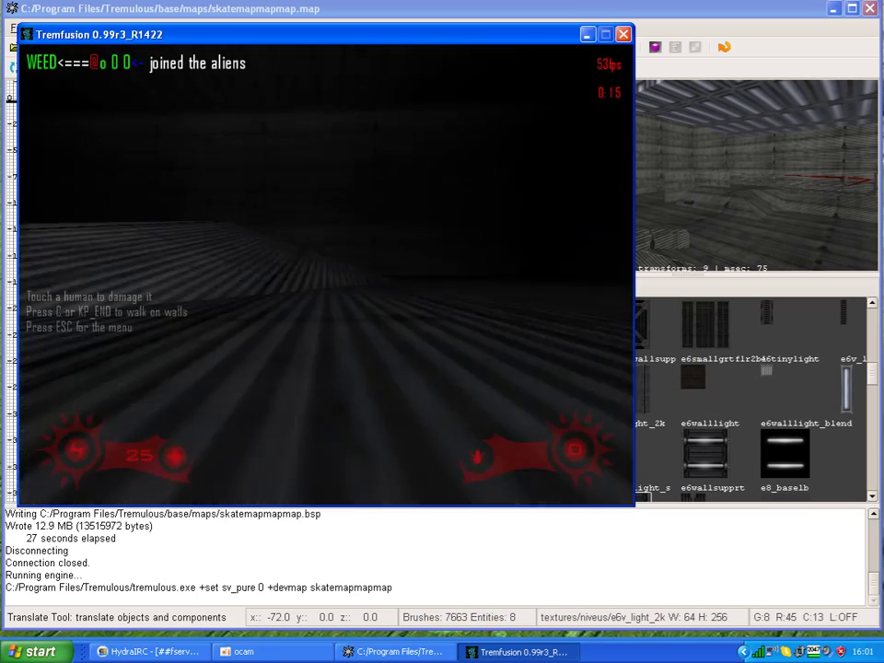
{"action": "key", "text": "w"}
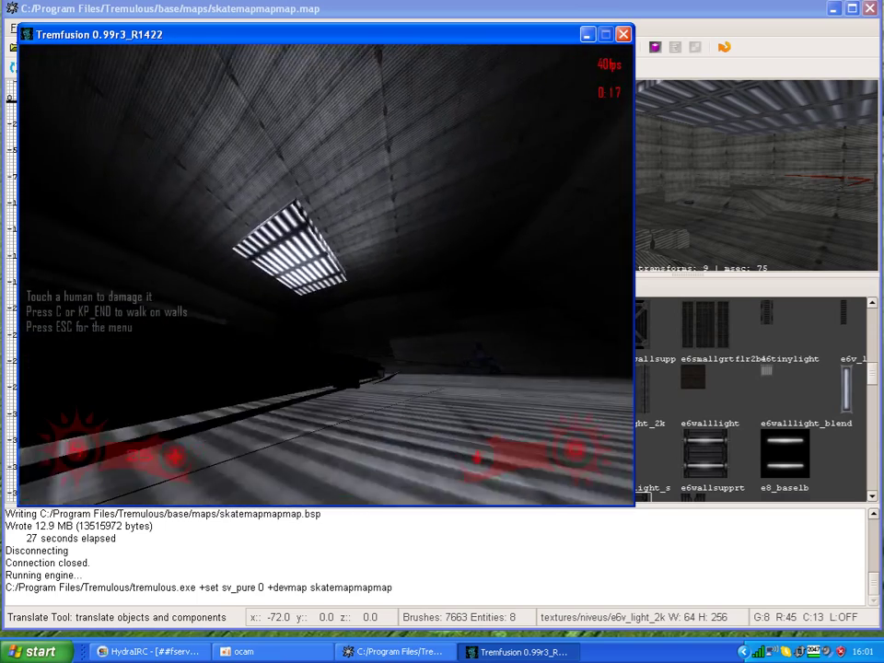
{"action": "key", "text": "w"}
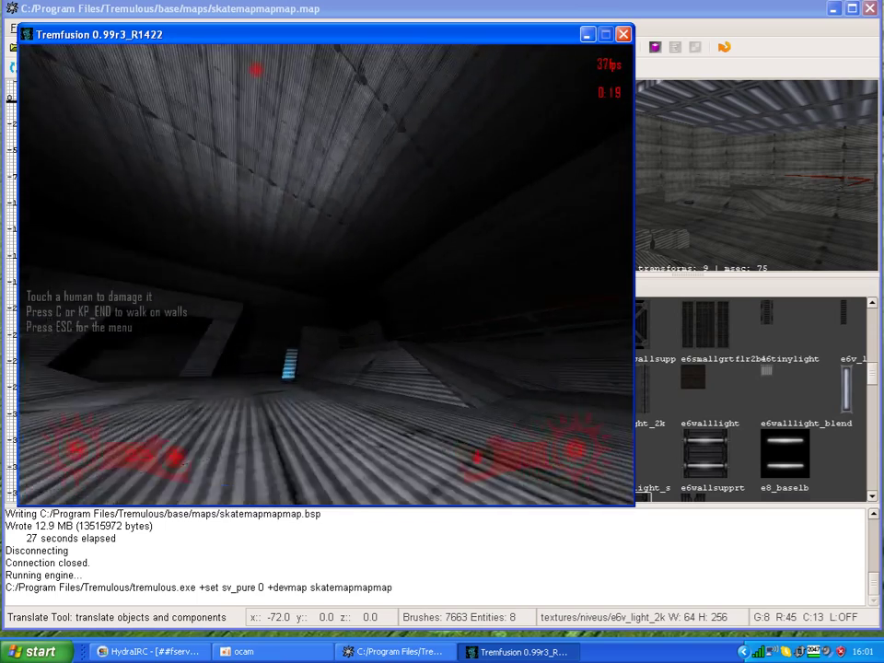